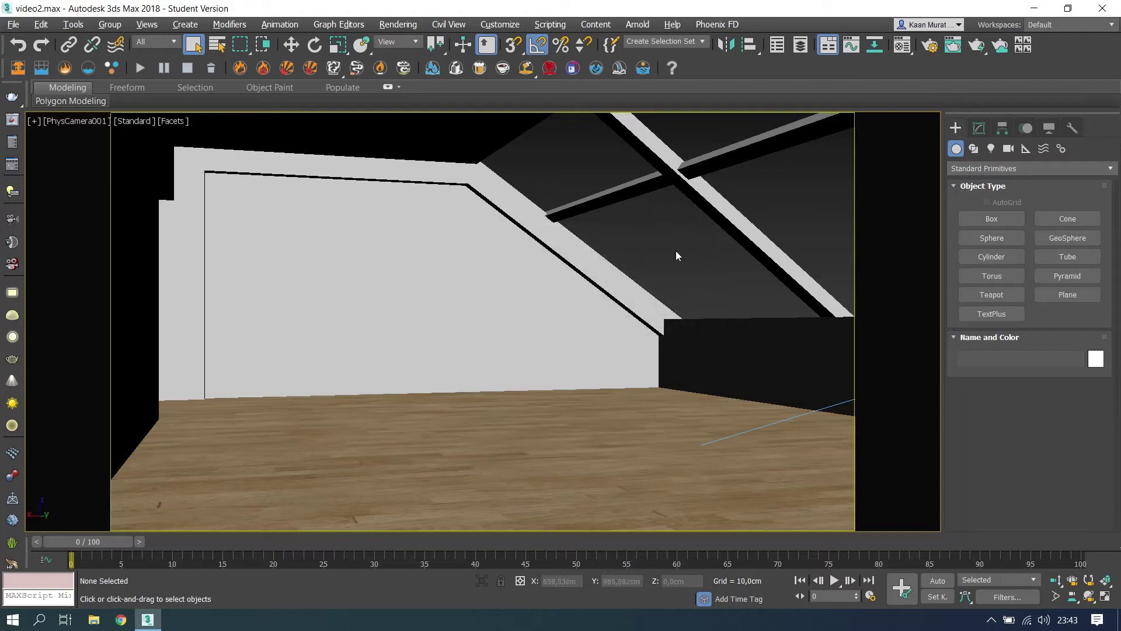
- Open File Explorer and browse drive D through modelleme and model arşivi into the mobilya folder
left_click(94, 620)
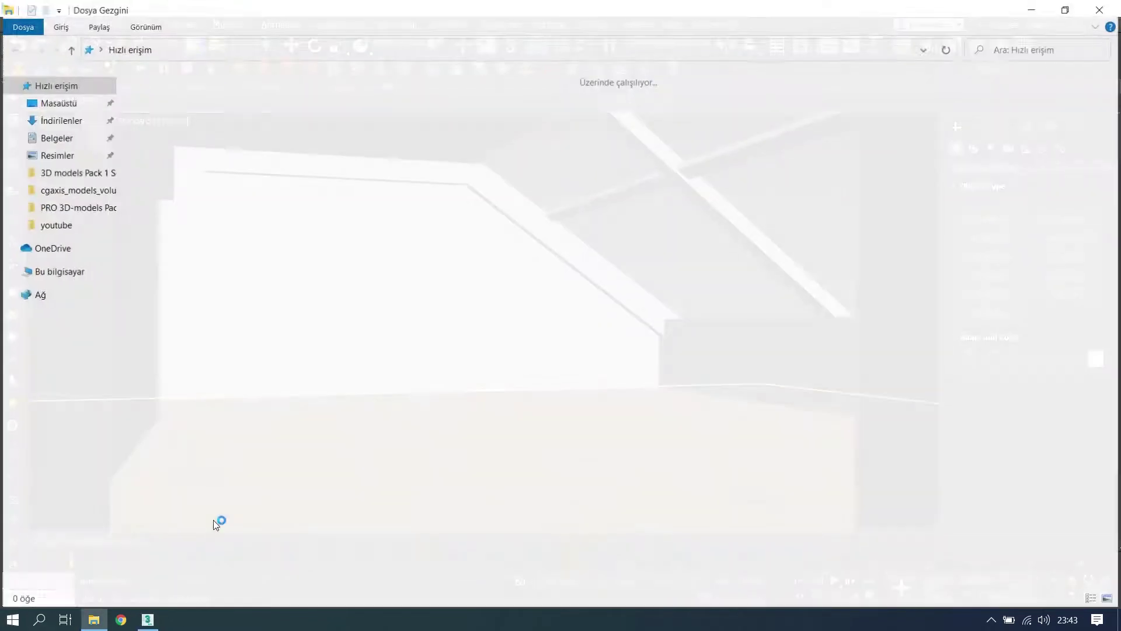
left_click(90, 270)
double_click(340, 208)
double_click(221, 175)
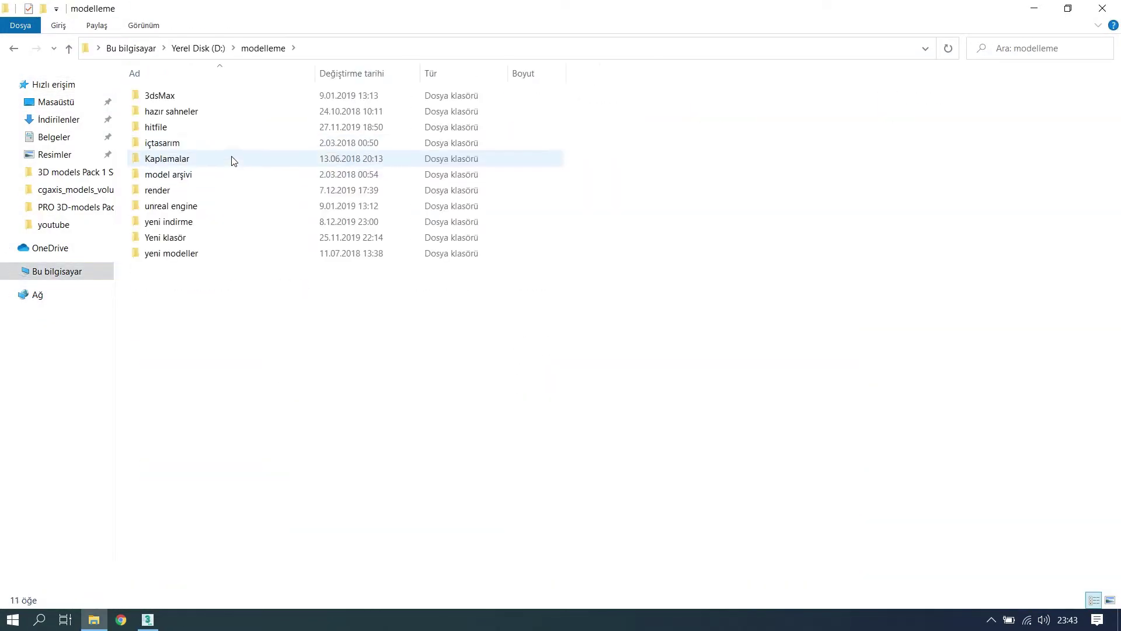
double_click(216, 114)
double_click(175, 237)
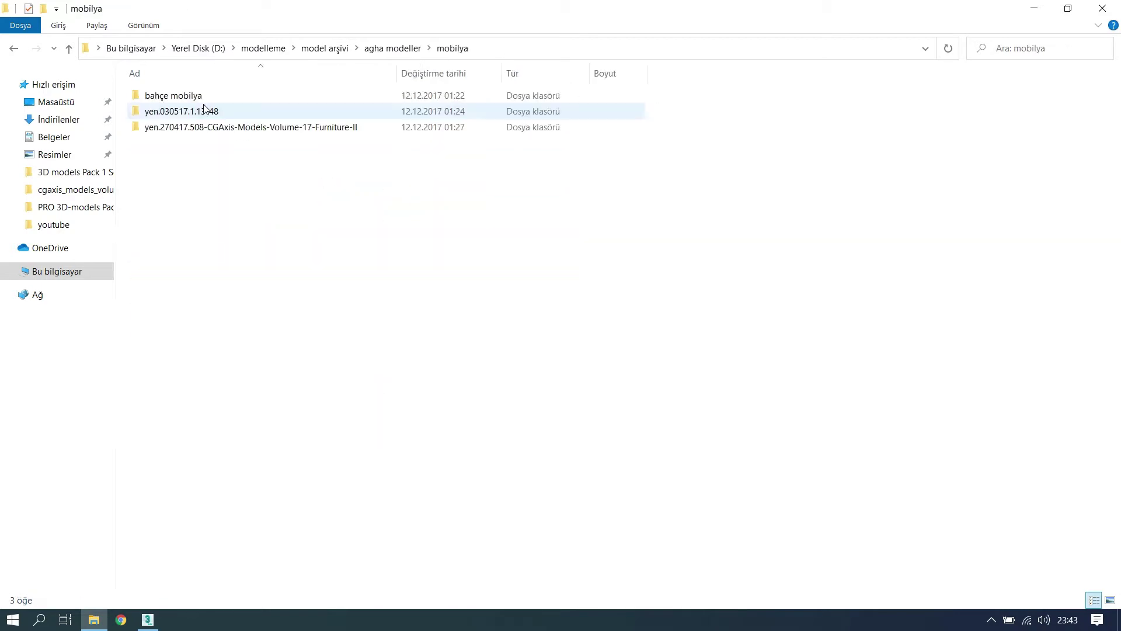
- Enter yen.030517.1.13-48 and the cgaxis_models_volume_48_VRAY folder, then restore the window beside 3ds Max
double_click(207, 112)
double_click(193, 95)
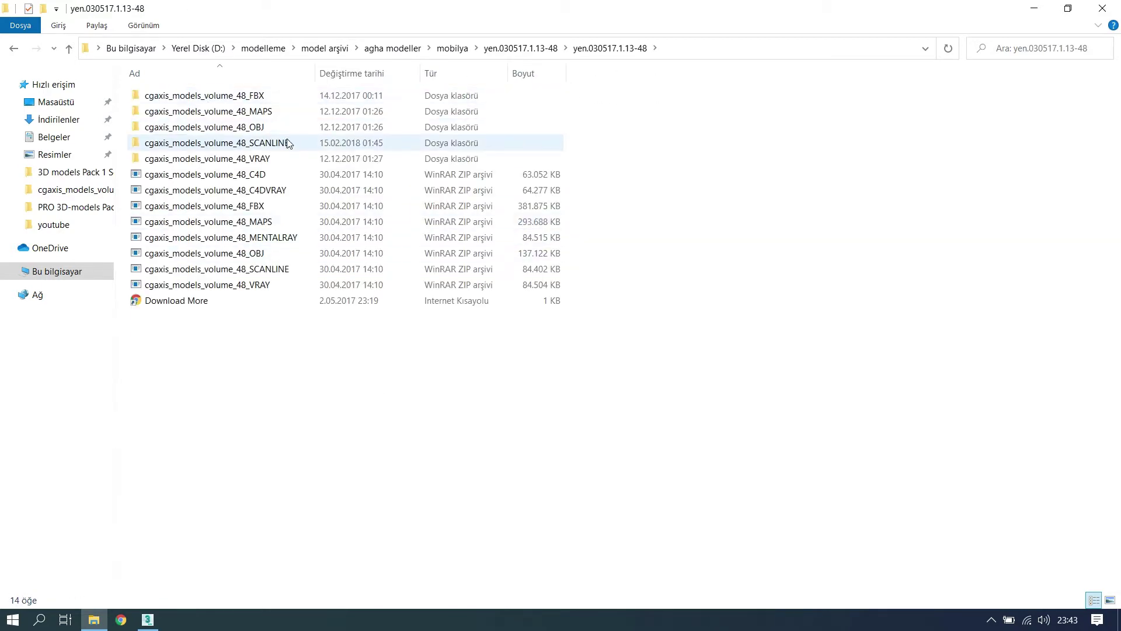
double_click(274, 159)
double_click(266, 96)
scroll(261, 300, "down", 4)
scroll(261, 300, "down", 6)
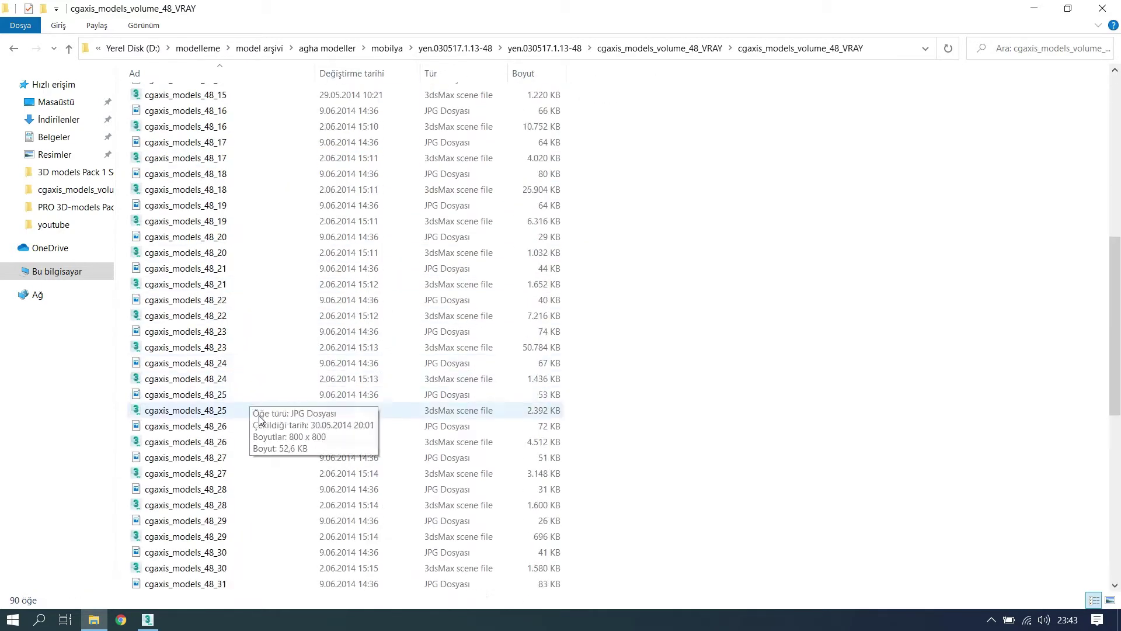
key("super+Down")
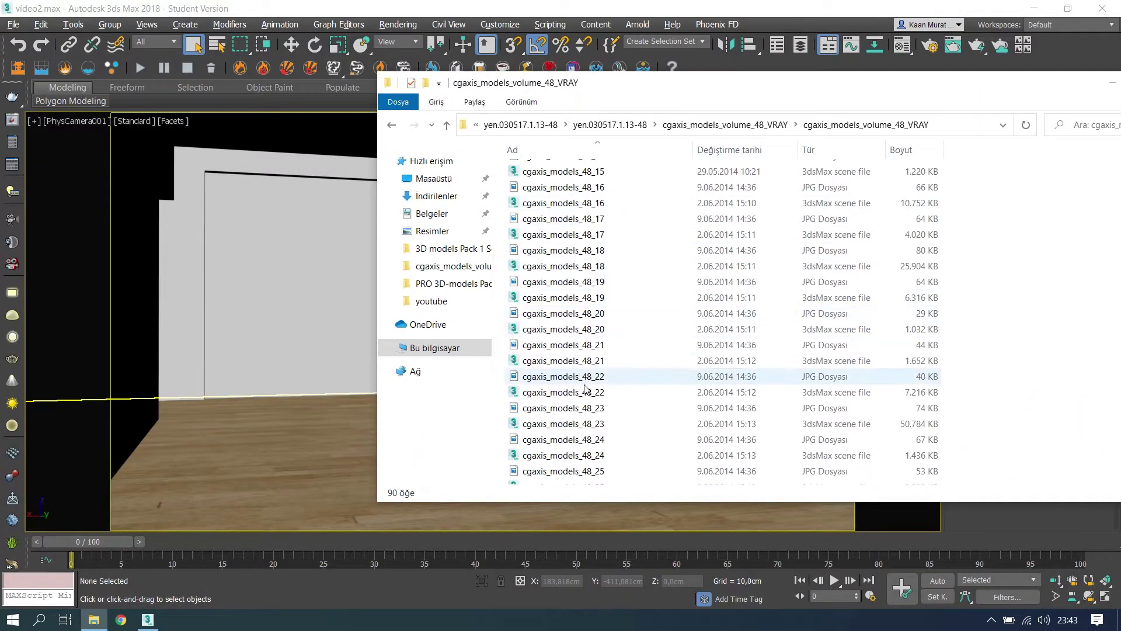
- Merge the cgaxis_models_48_23 sofa file into the attic room and place it on the floor
double_click(593, 409)
left_click(1098, 9)
left_click_drag(602, 423, 508, 424)
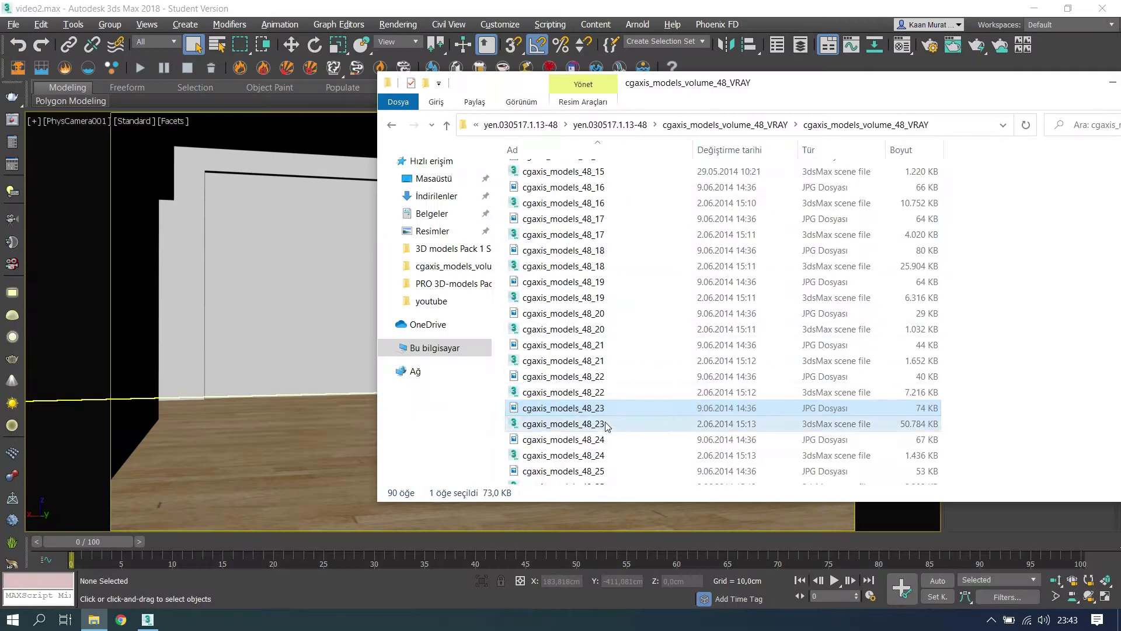
left_click_drag(299, 401, 327, 418)
left_click(330, 421)
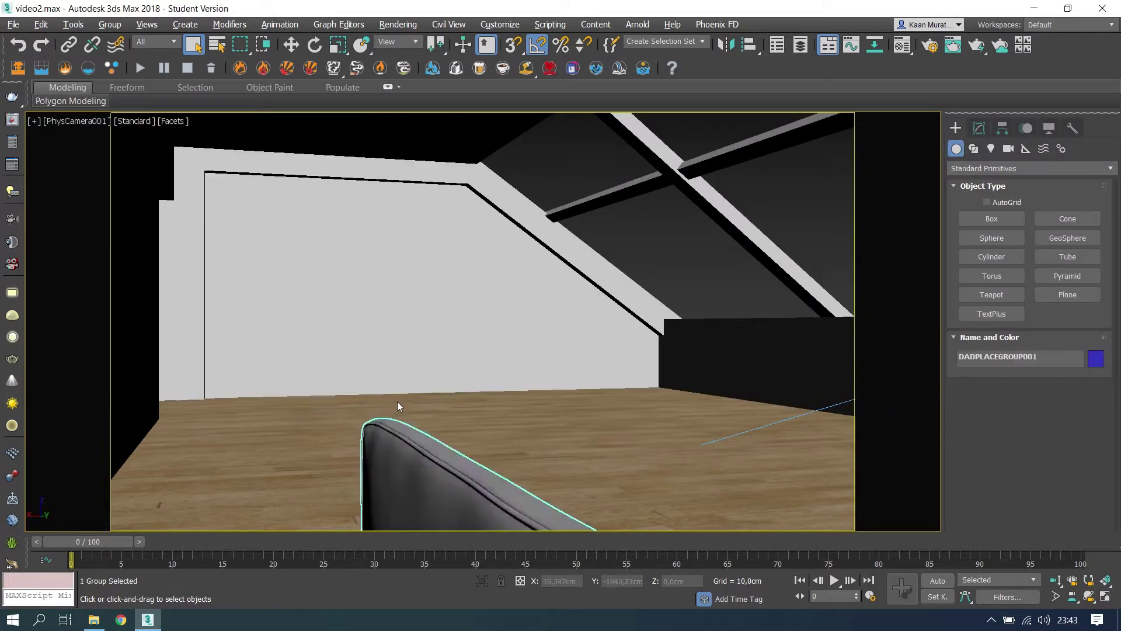
left_click(455, 404)
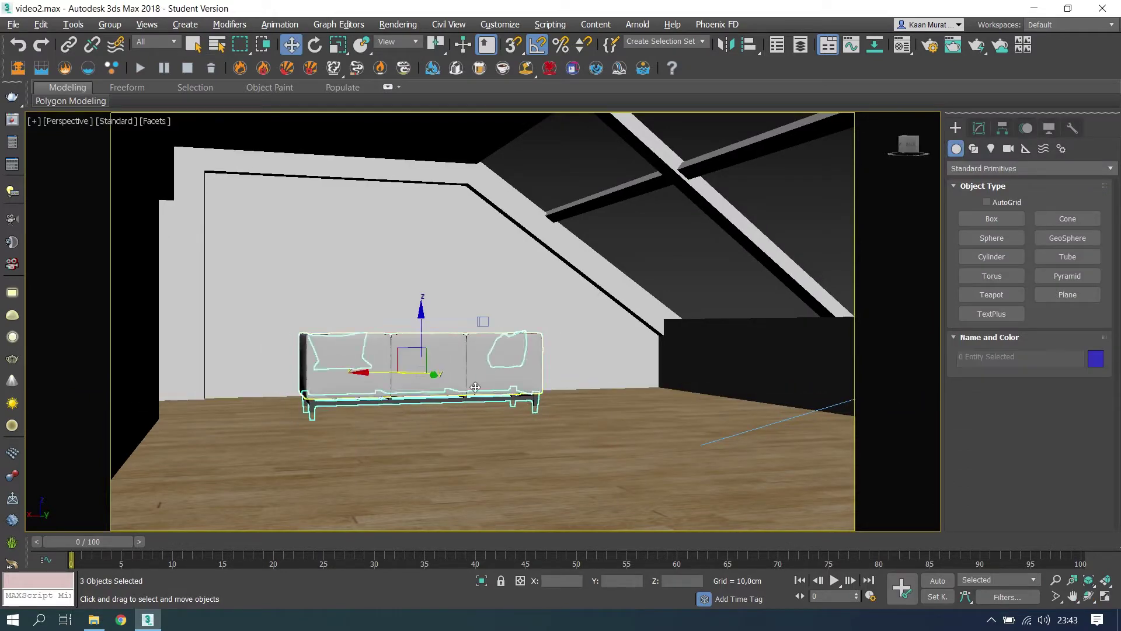
middle_click_drag(467, 393, 411, 370, "alt")
- Rotate the sofa 180 degrees and group its three parts as Group001
key("e")
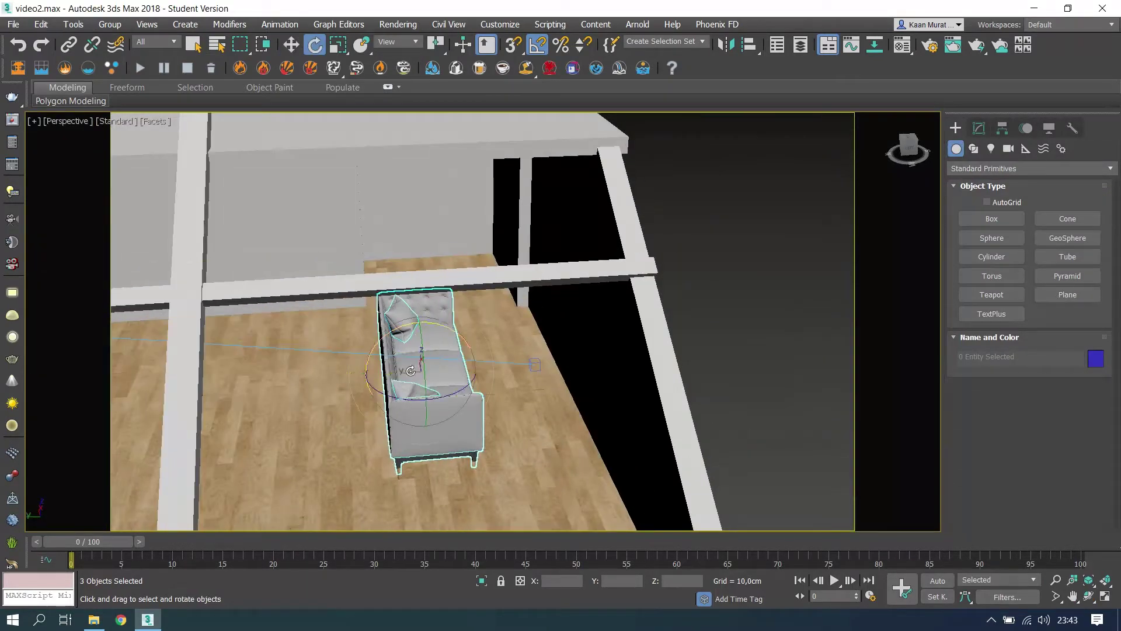
left_click_drag(401, 397, 510, 385)
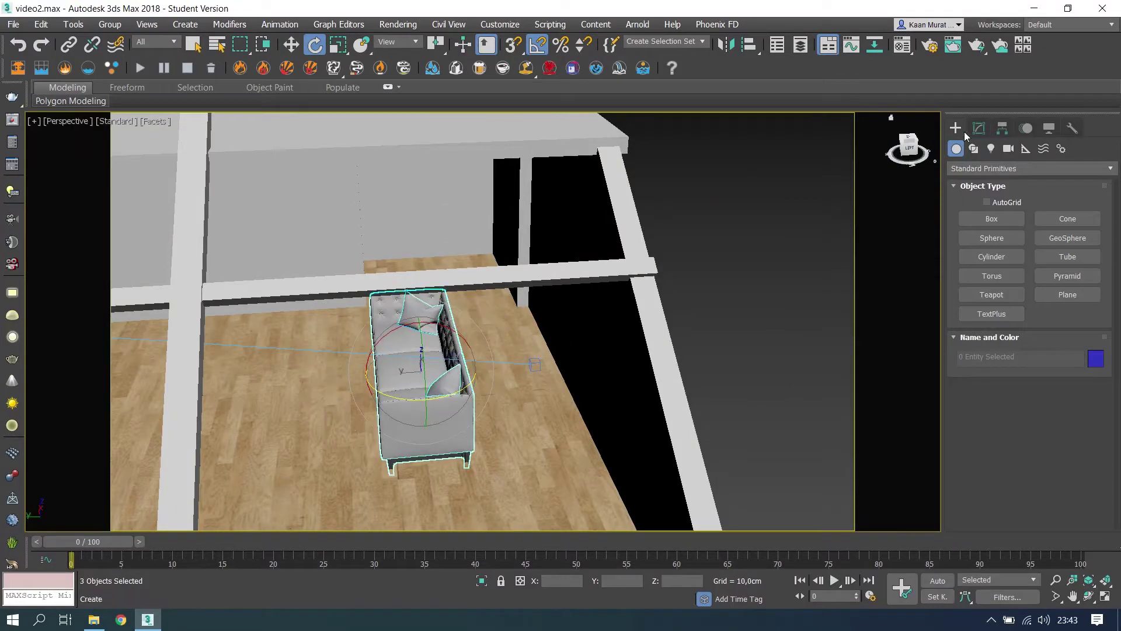
left_click(977, 129)
left_click(122, 28)
left_click(123, 38)
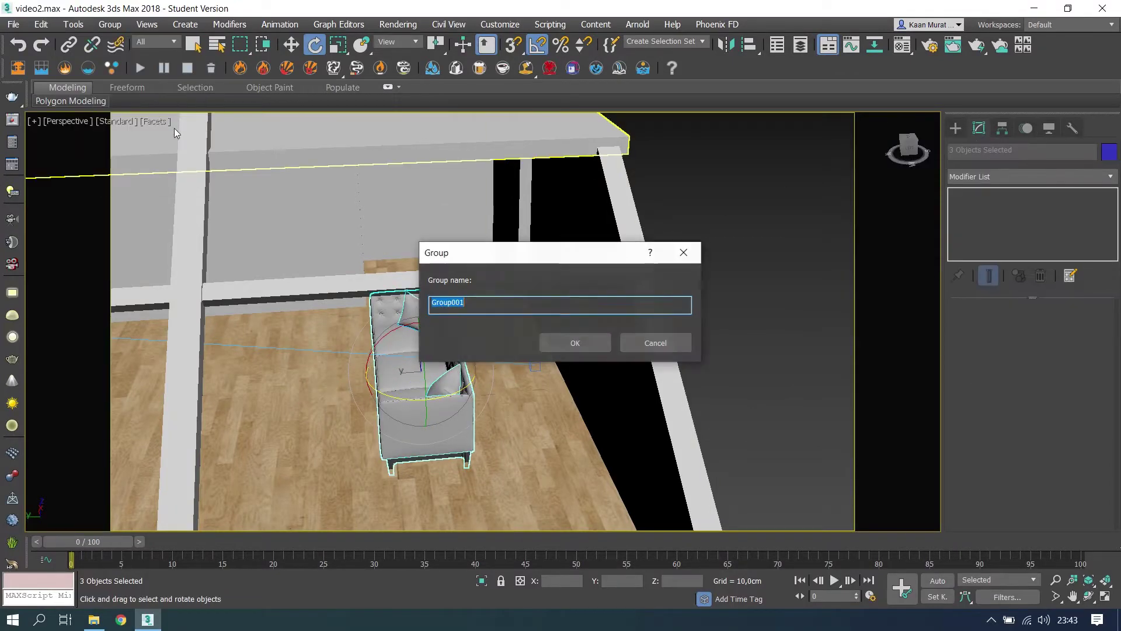
left_click(559, 343)
mouse_move(479, 350)
middle_mouse_down("alt")
mouse_move(410, 366)
mouse_move(467, 350)
middle_mouse_up("alt")
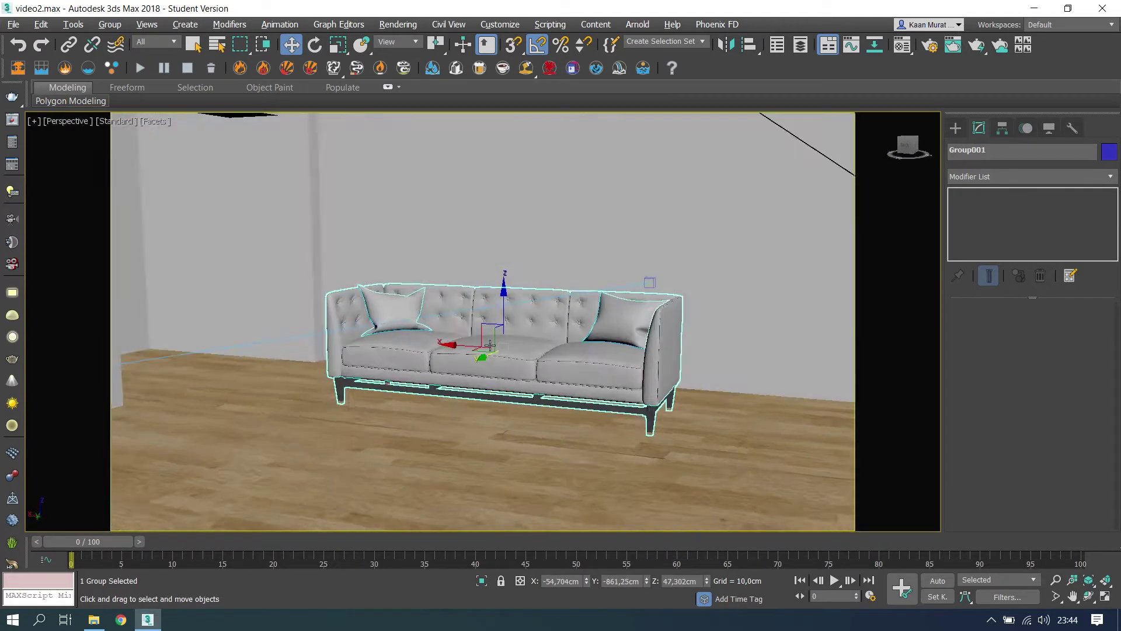
- Shift-drag a copy of the sofa as Group002 and turn it about 90 degrees
key("c")
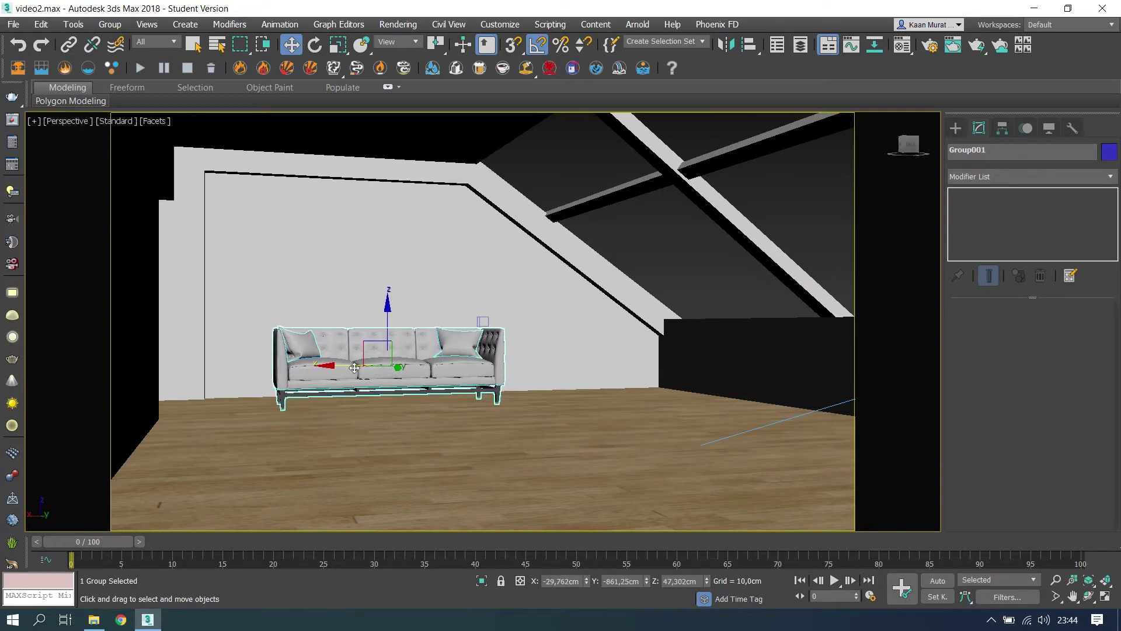
middle_click_drag(354, 367, 337, 392, "alt")
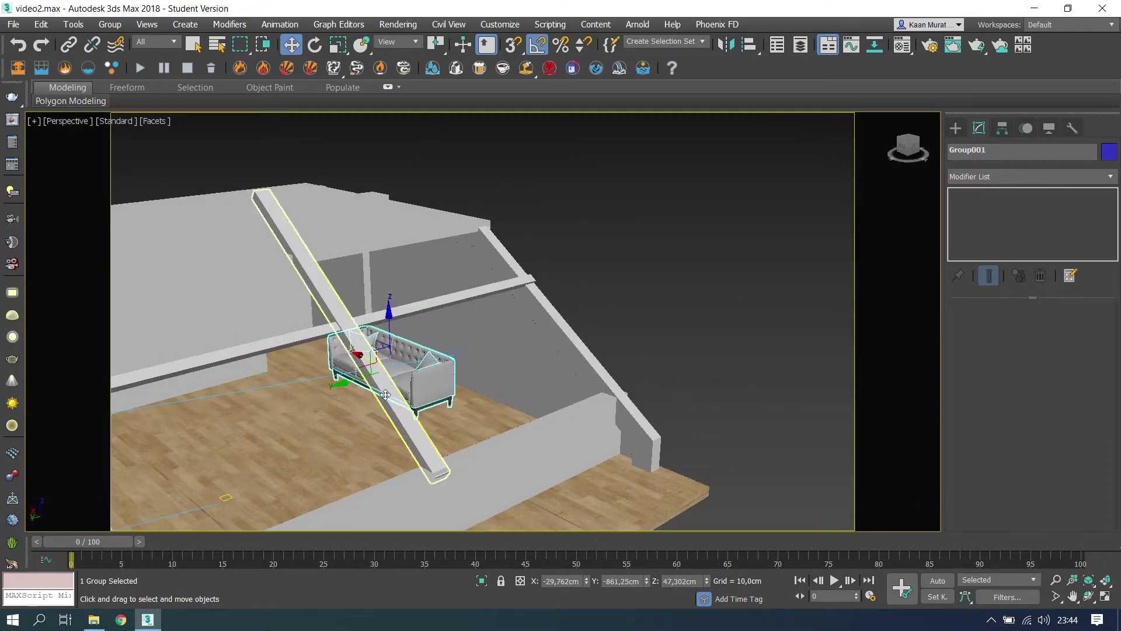
scroll(386, 395, "up", 5)
left_click_drag(377, 333, 446, 400, "shift")
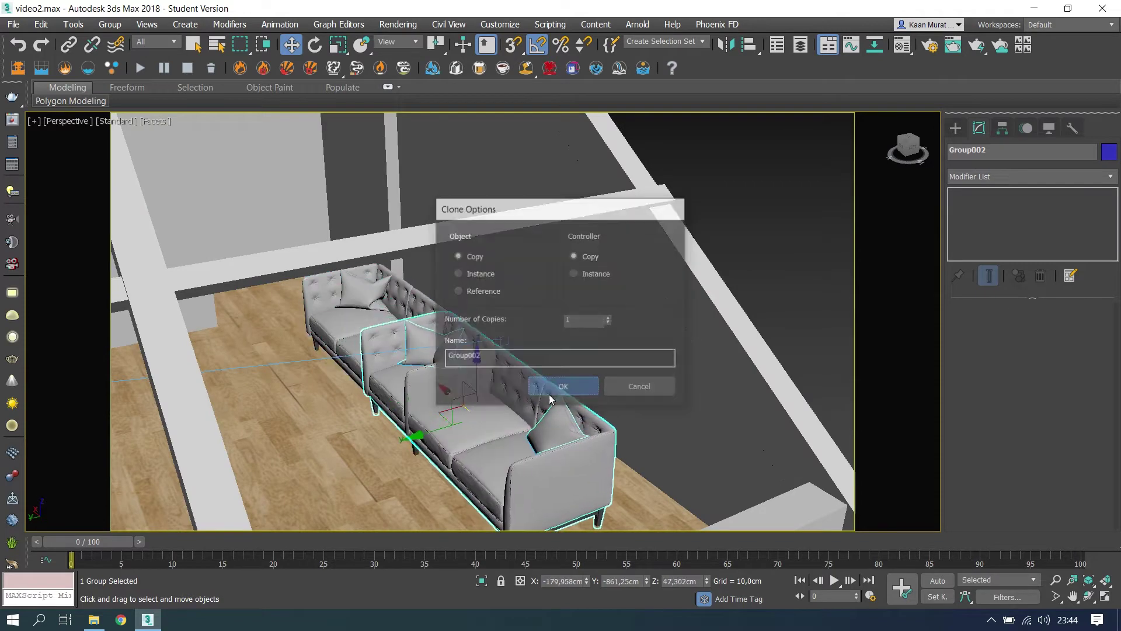
left_click(566, 383)
key("e")
left_click_drag(479, 448, 347, 442)
- Slide the copied sofa to the room's right side using the camera view
scroll(458, 452, "down", 5)
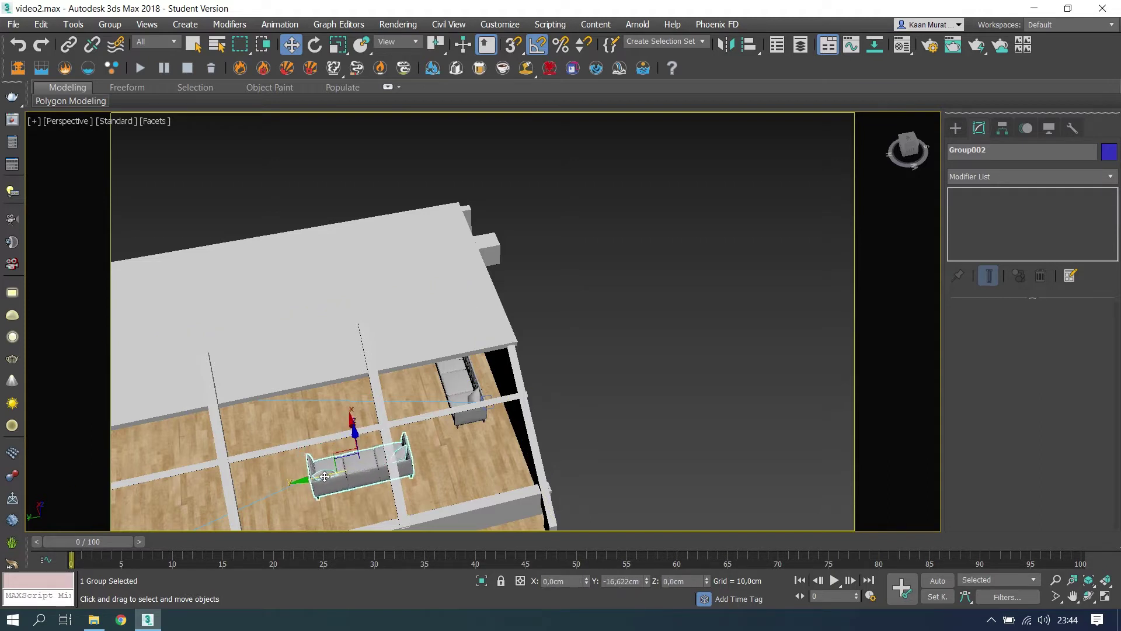
key("c")
left_click_drag(688, 380, 676, 378)
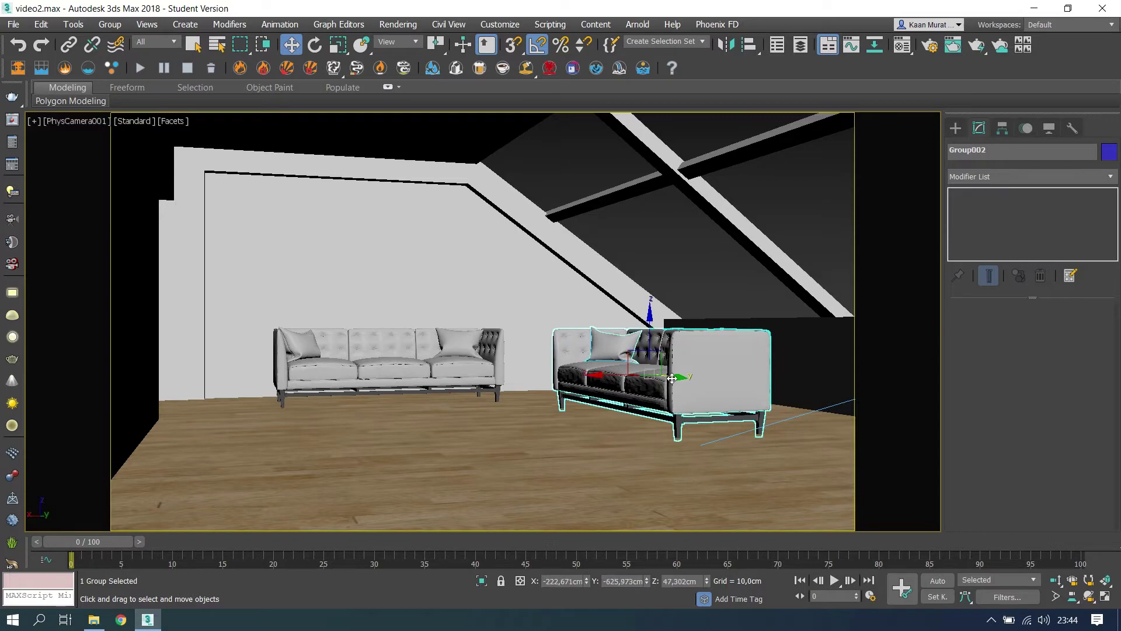
key("p")
scroll(483, 396, "down", 5)
middle_click_drag(483, 396, 525, 386, "alt")
- Refresh Asset Tracking, select the four File Missing cgaxis maps, then minimize the window
key("shift+t")
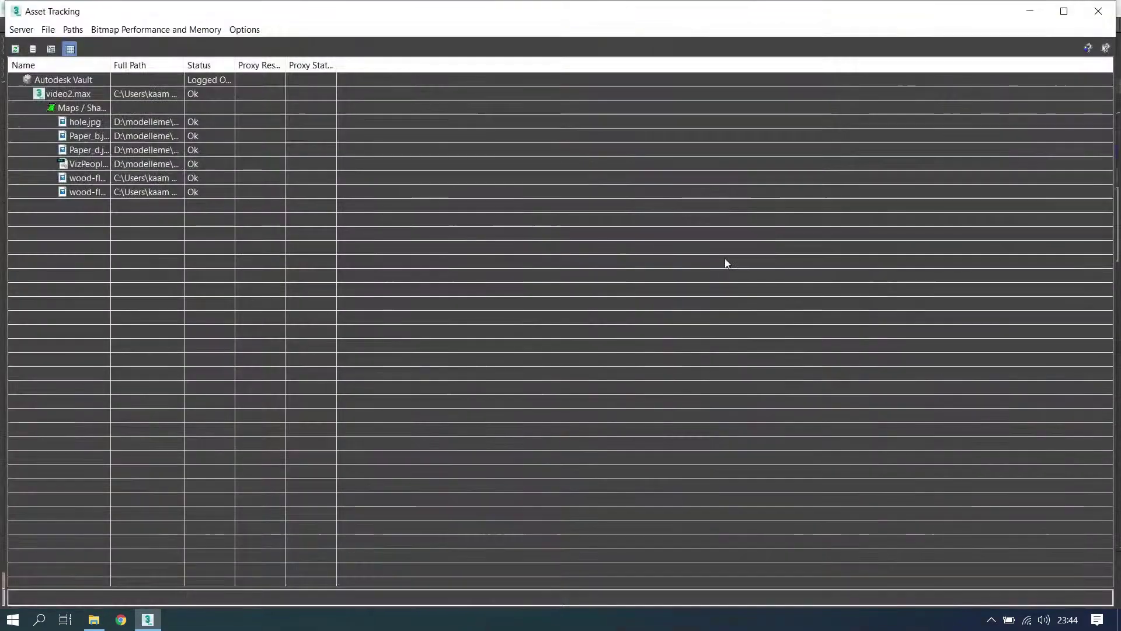
right_click(726, 263)
left_click(741, 425)
left_click(216, 124, "shift")
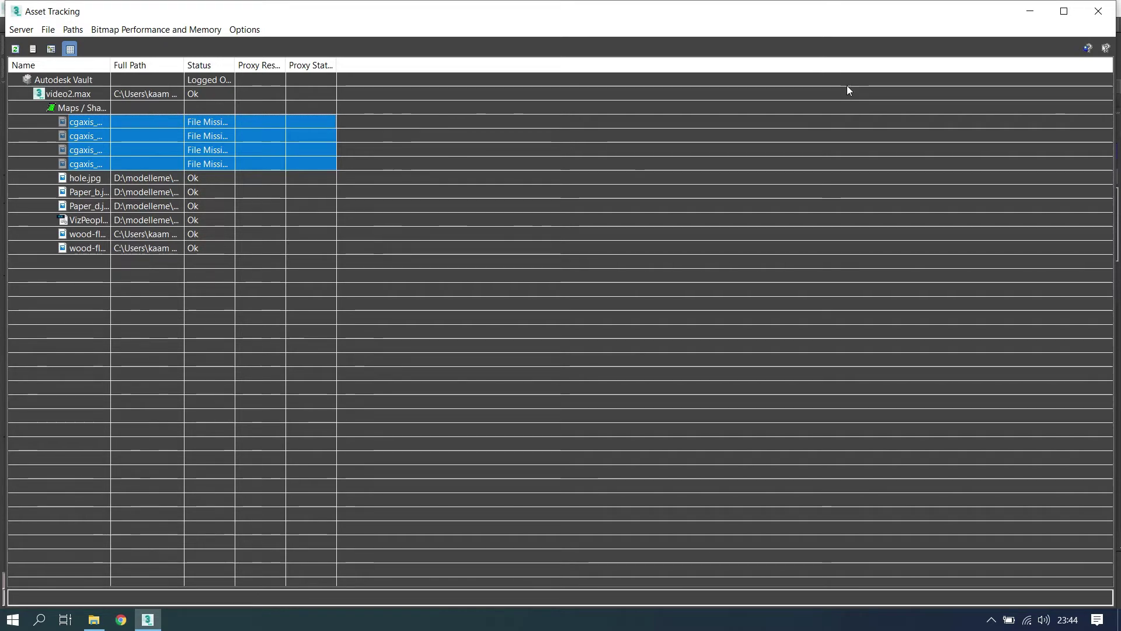
left_click(1030, 11)
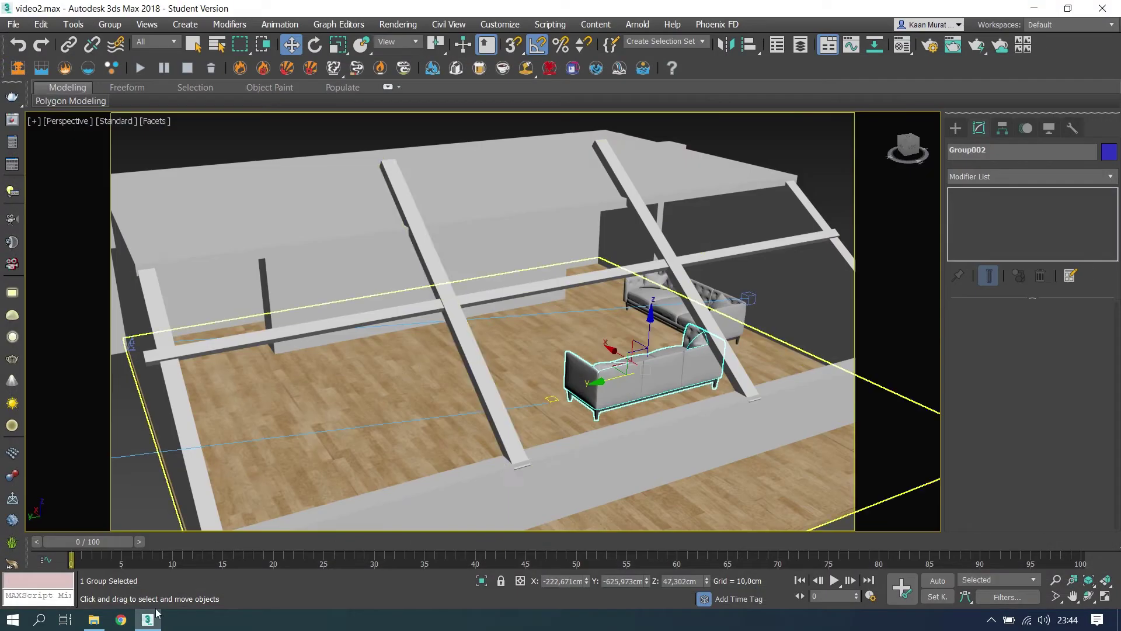
- Merge the cgaxis_models_48_32 chair but cancel it, then drop the cgaxis_models_48_31 cabinet into the viewport
left_click(94, 619)
scroll(611, 414, "down", 5)
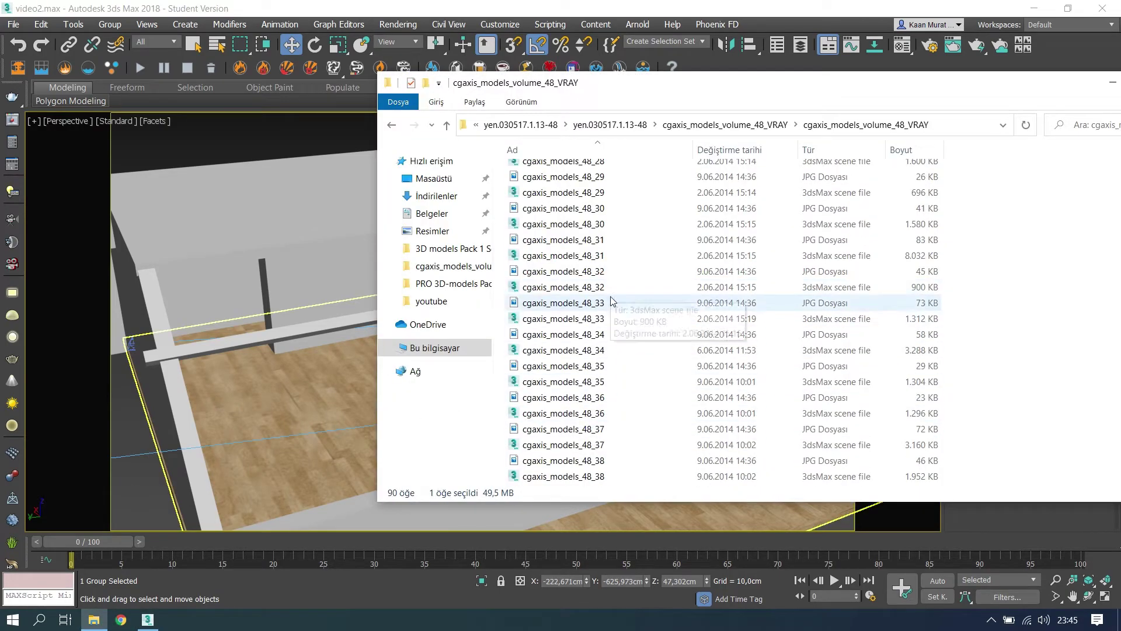
double_click(607, 271)
left_click(1104, 12)
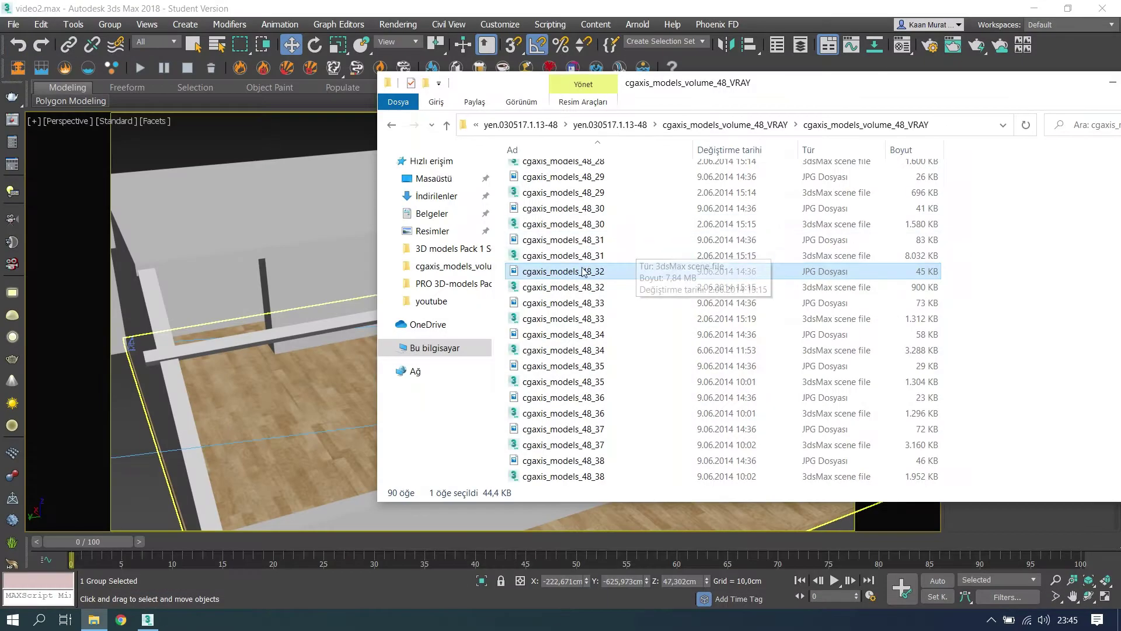
left_click_drag(607, 271, 300, 382)
left_click(324, 405)
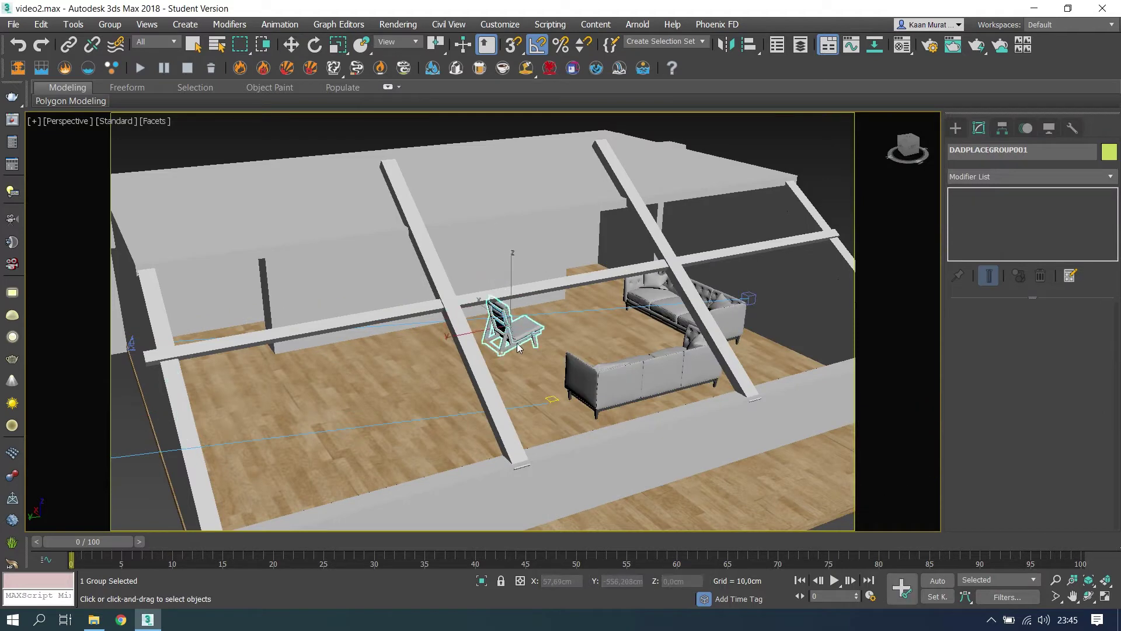
right_click(321, 445)
left_click(95, 621)
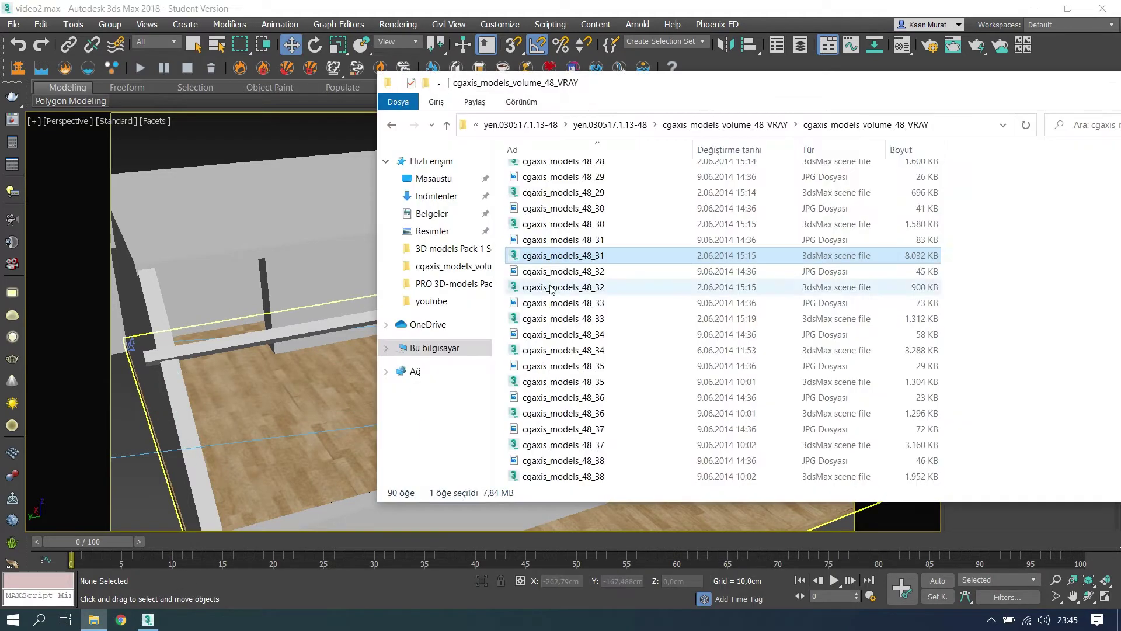
left_click_drag(475, 331, 320, 397)
- Merge the white cabinet and move it up and right across the floor near the sofas
left_click(335, 421)
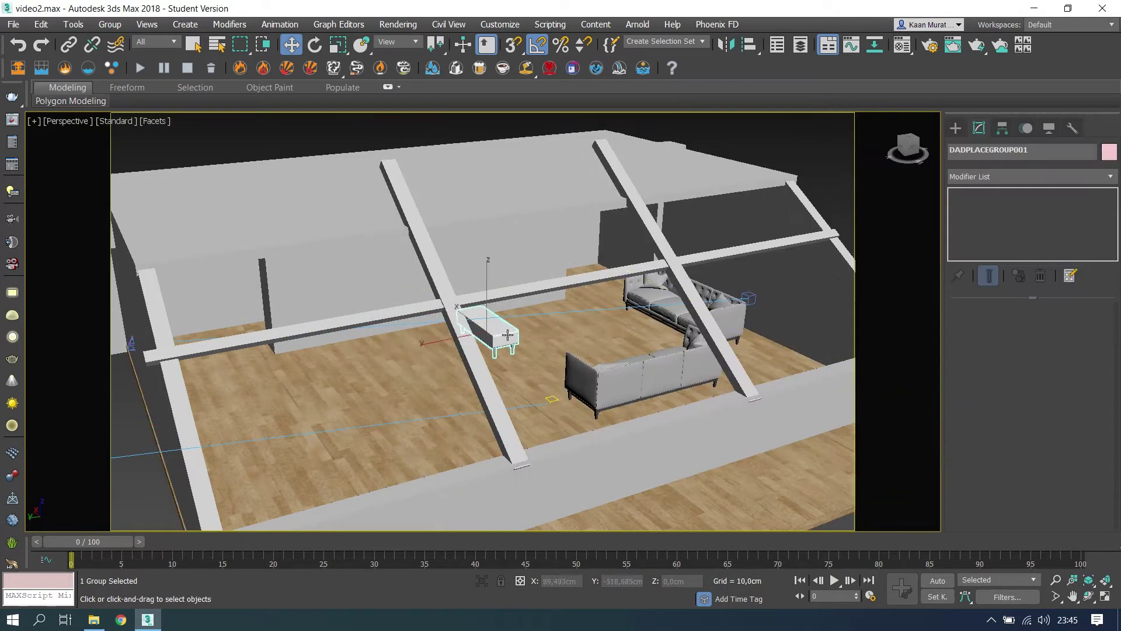
left_click(500, 325)
scroll(514, 333, "up", 3)
scroll(522, 338, "up", 2)
middle_click_drag(522, 338, 479, 337, "alt")
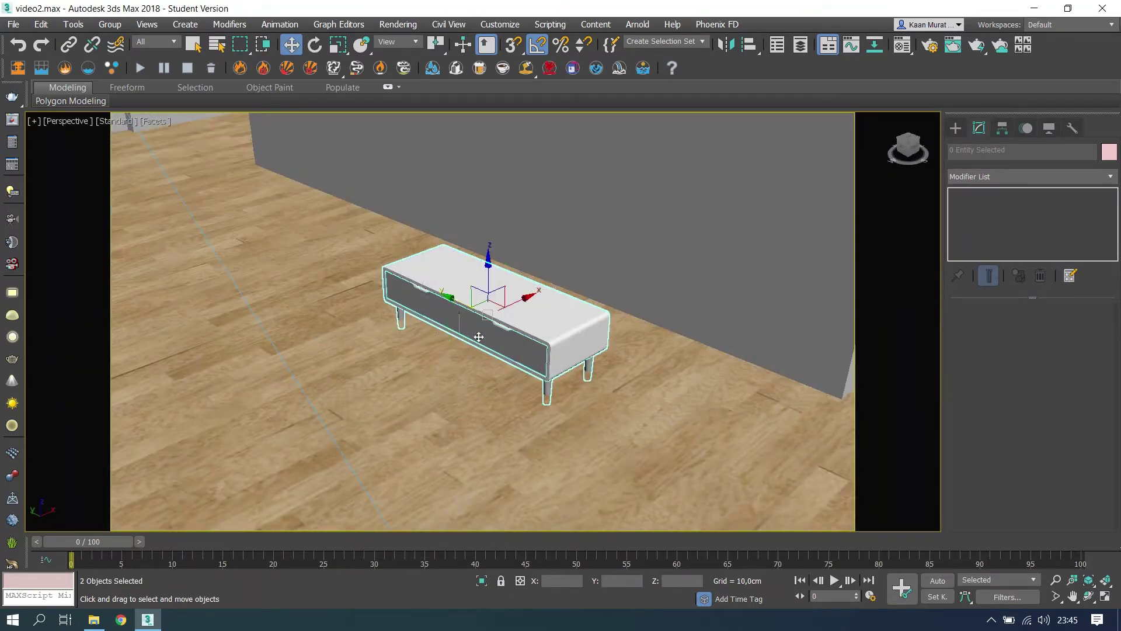
mouse_move(478, 337)
left_mouse_down()
mouse_move(591, 285)
mouse_move(625, 295)
left_mouse_up()
mouse_move(625, 295)
middle_mouse_down("alt")
mouse_move(608, 267)
mouse_move(602, 288)
middle_mouse_up("alt")
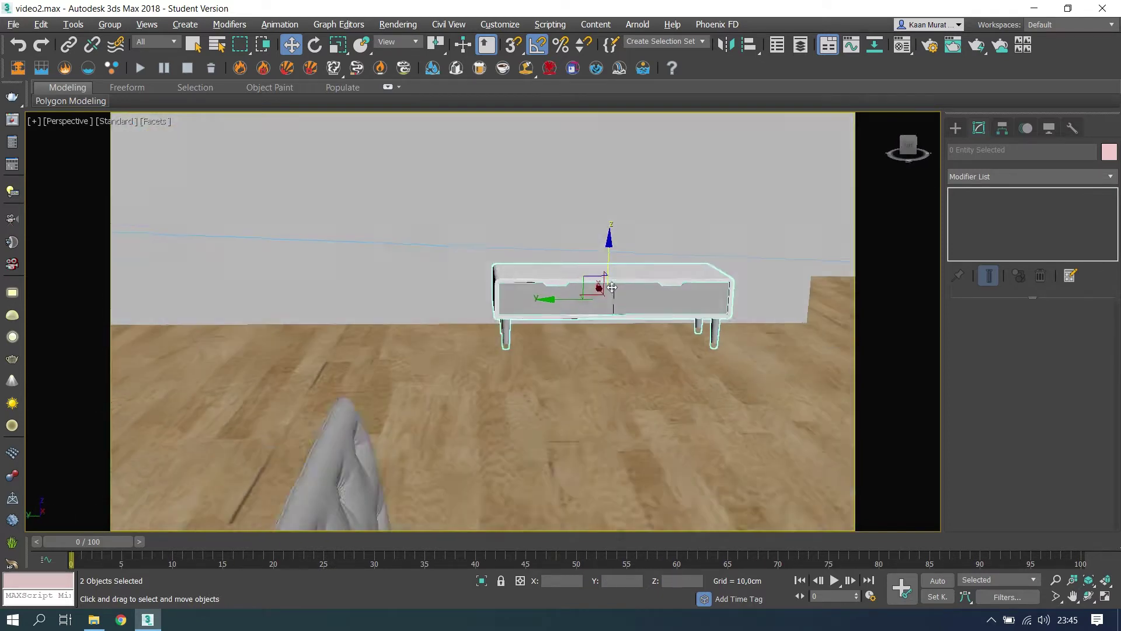
key("r")
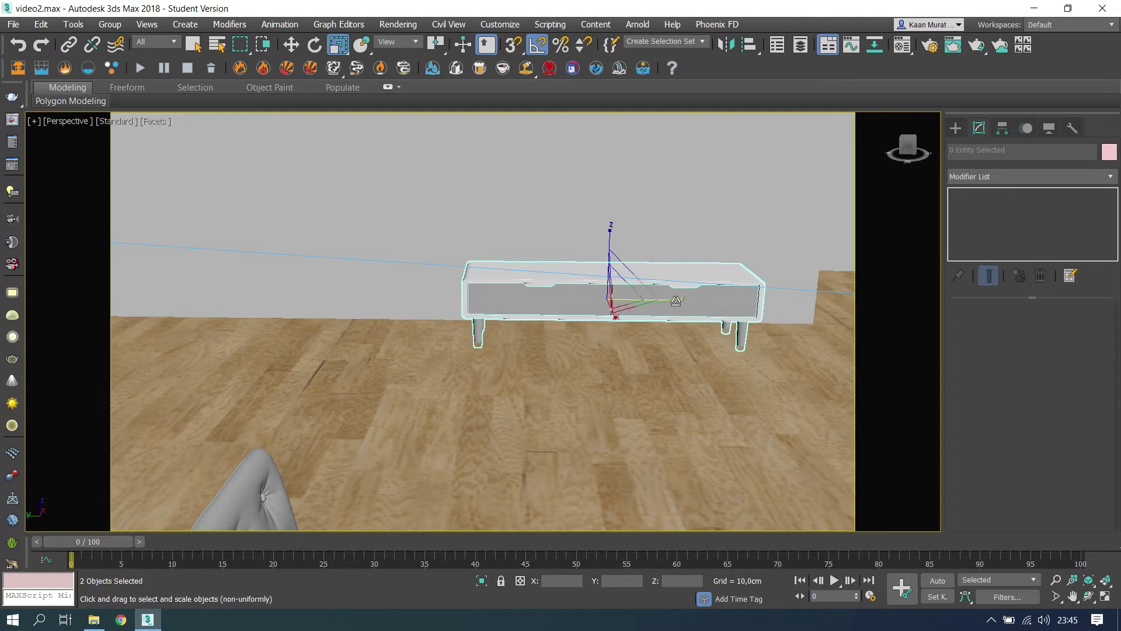
- Group the TV stand with the wall Box002 as Group003
key("c")
left_click(674, 261)
key("p")
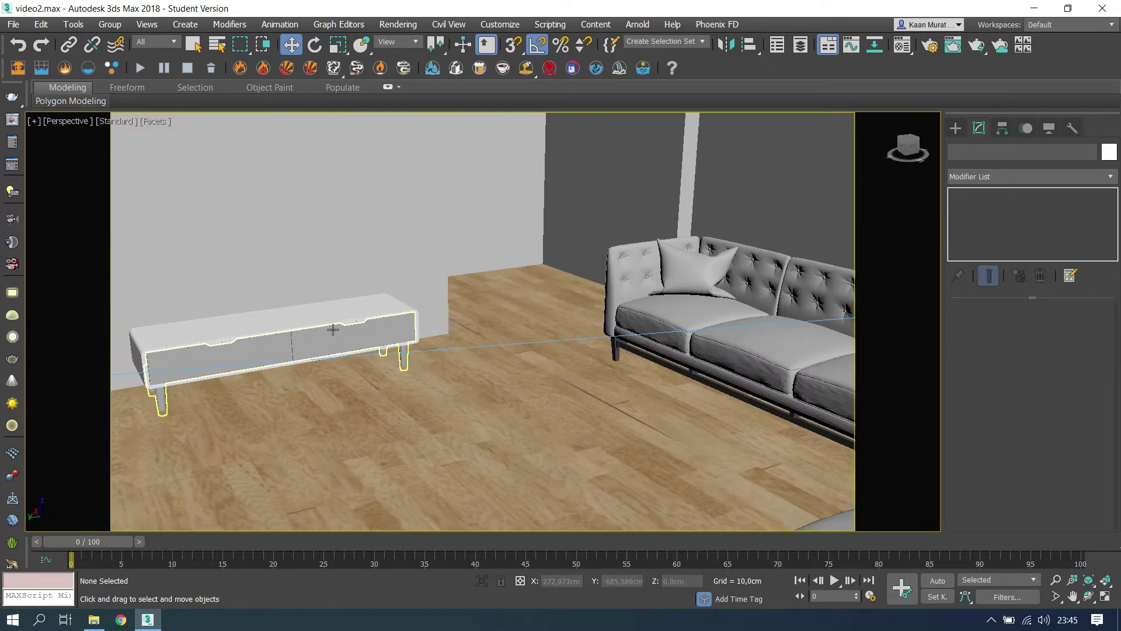
left_click(331, 330)
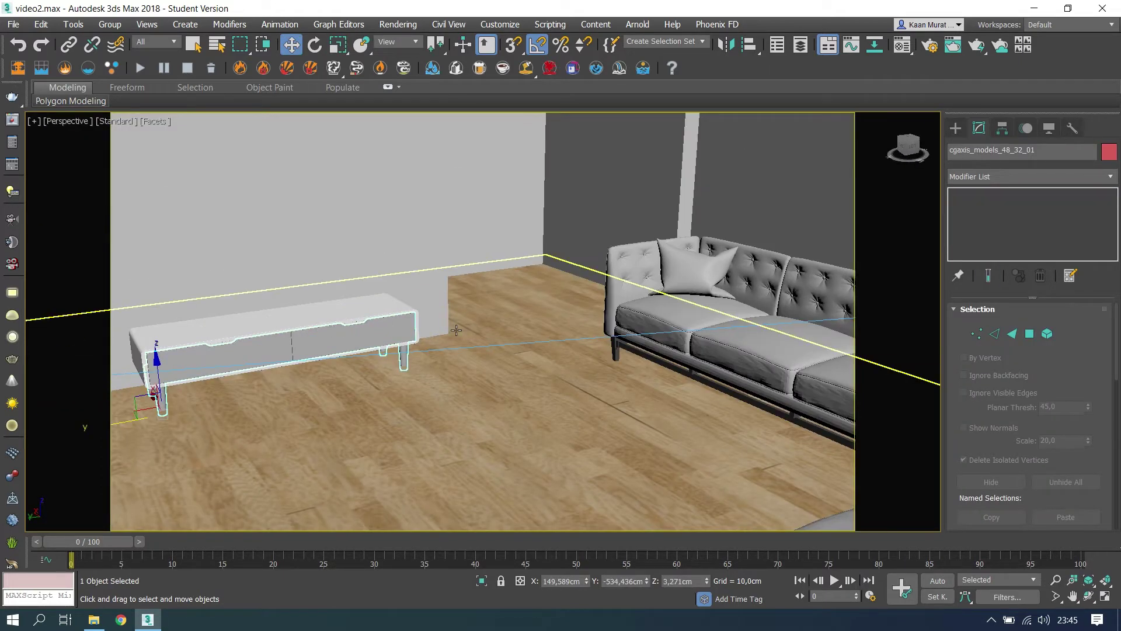
left_click(456, 330, "ctrl")
left_click(110, 24)
left_click(132, 45)
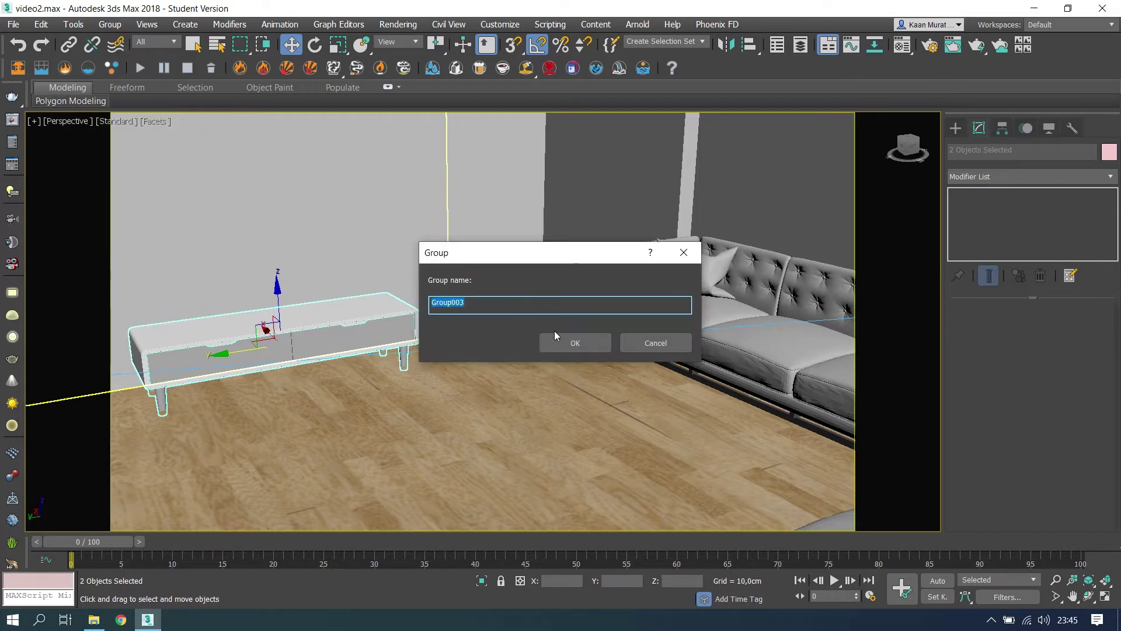
left_click(562, 340)
scroll(552, 372, "down", 6)
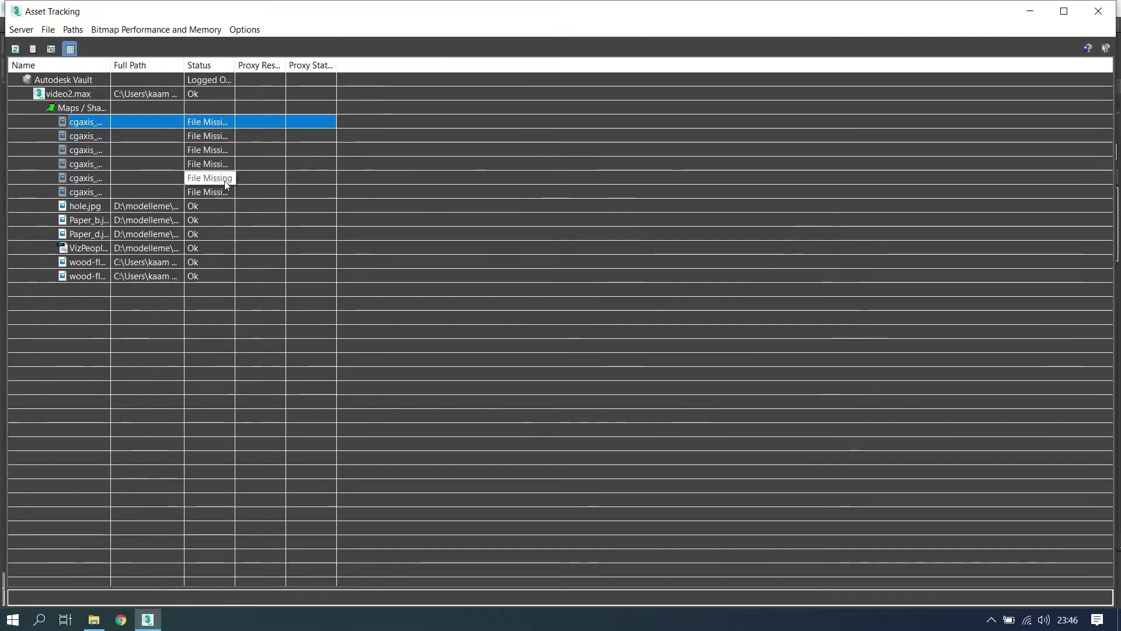
- Set the missing cgaxis maps' path to the yen.030517.1.13-48 MAPS folder
left_click(224, 191, "shift")
right_click(225, 190)
left_click(216, 225)
left_click(703, 311)
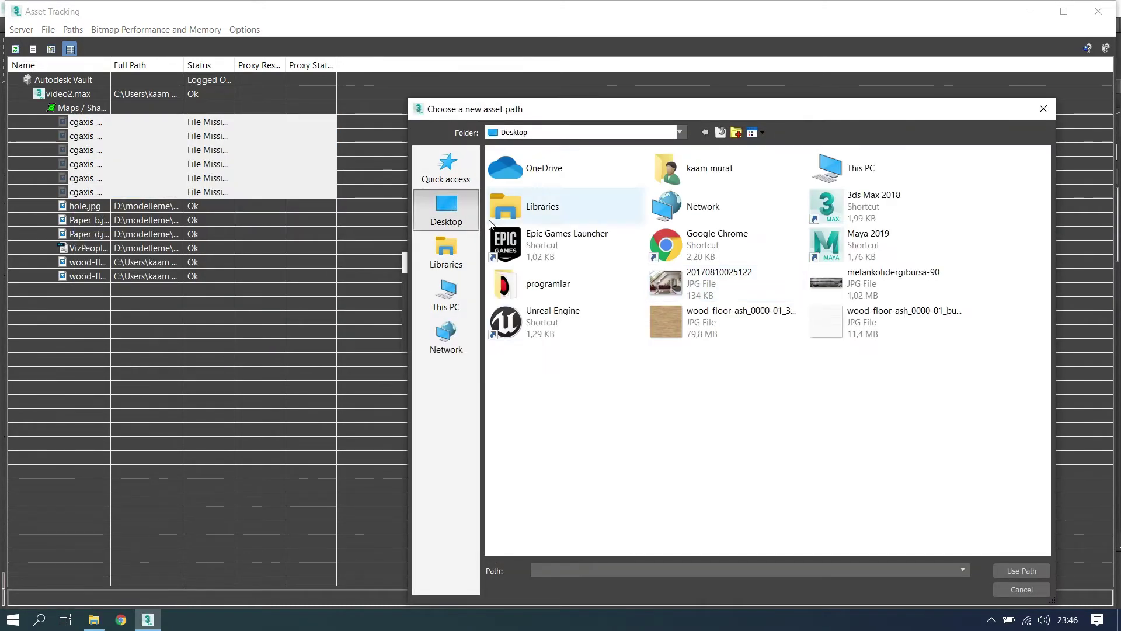
left_click(445, 298)
double_click(526, 265)
double_click(526, 237)
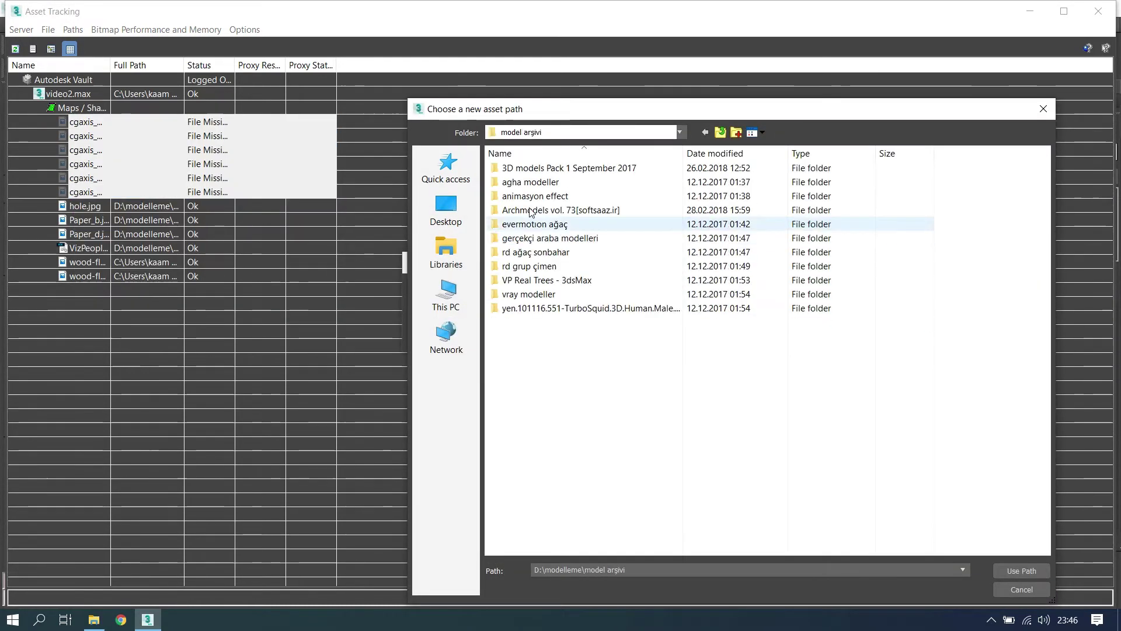
double_click(529, 182)
double_click(529, 290)
double_click(541, 169)
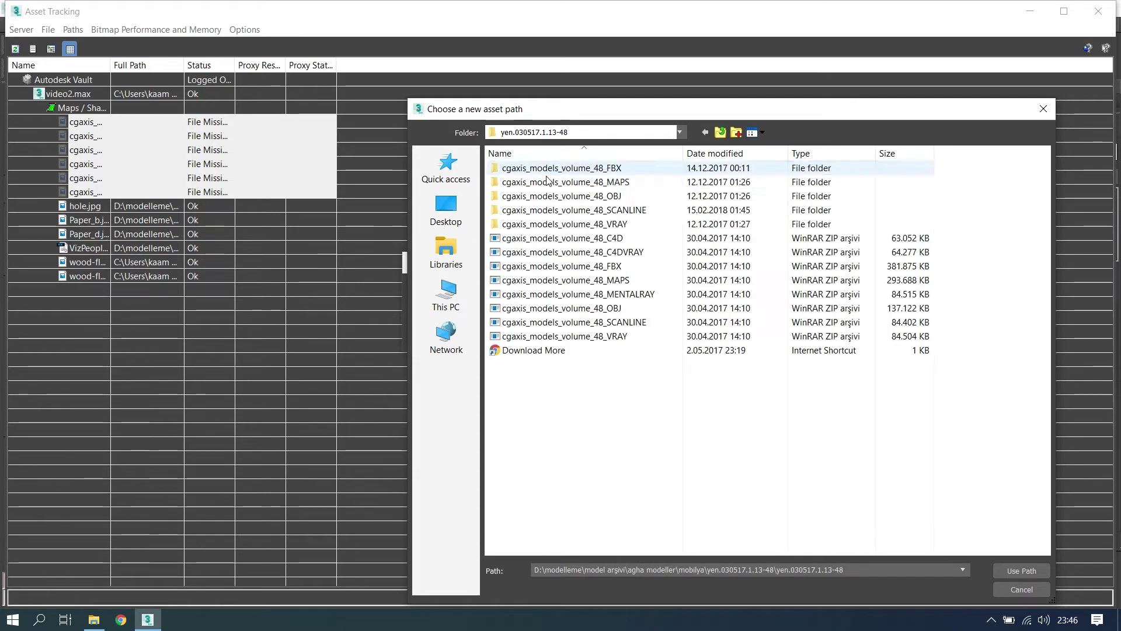
double_click(561, 169)
left_click(1022, 570)
left_click(625, 333)
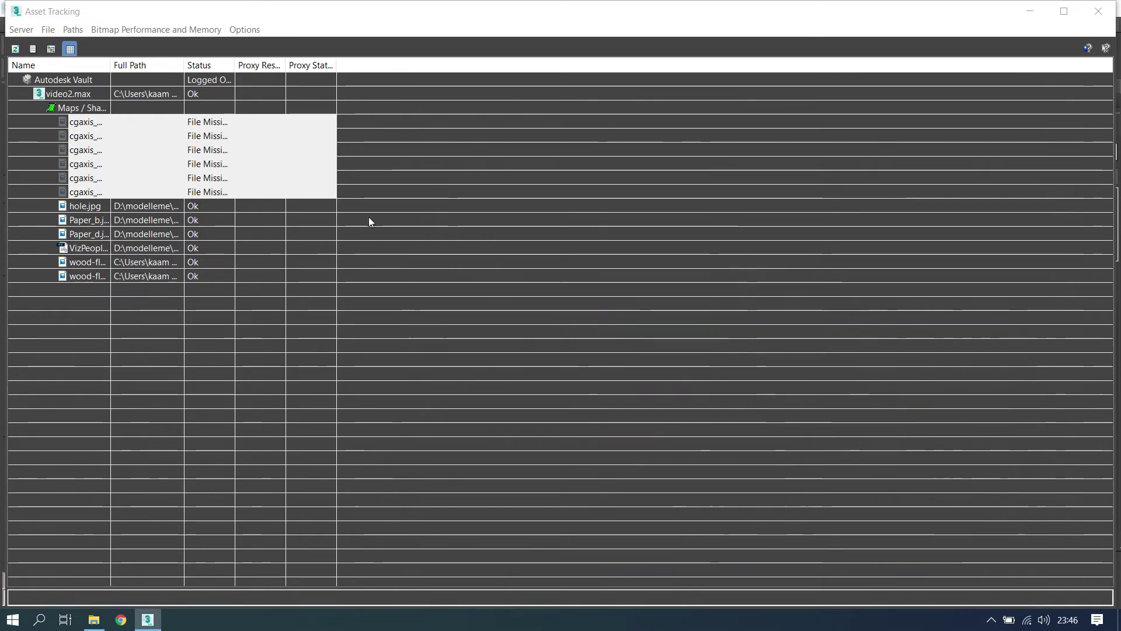
- Close Asset Tracking and review the sofas through the camera view
left_click(1098, 11)
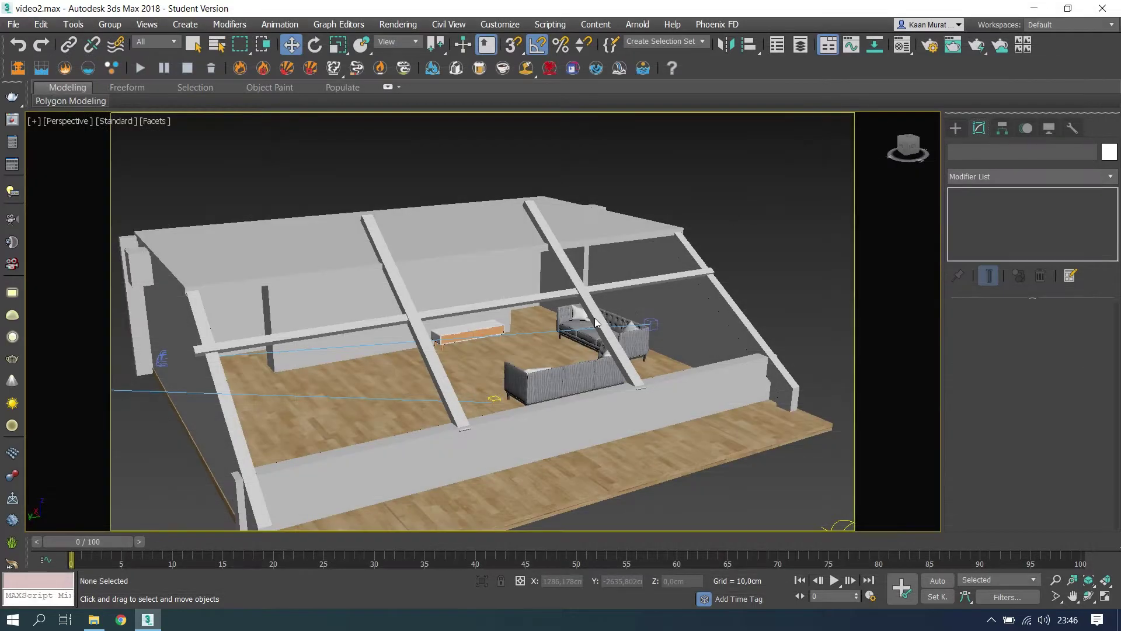
scroll(565, 360, "up", 5)
key("c")
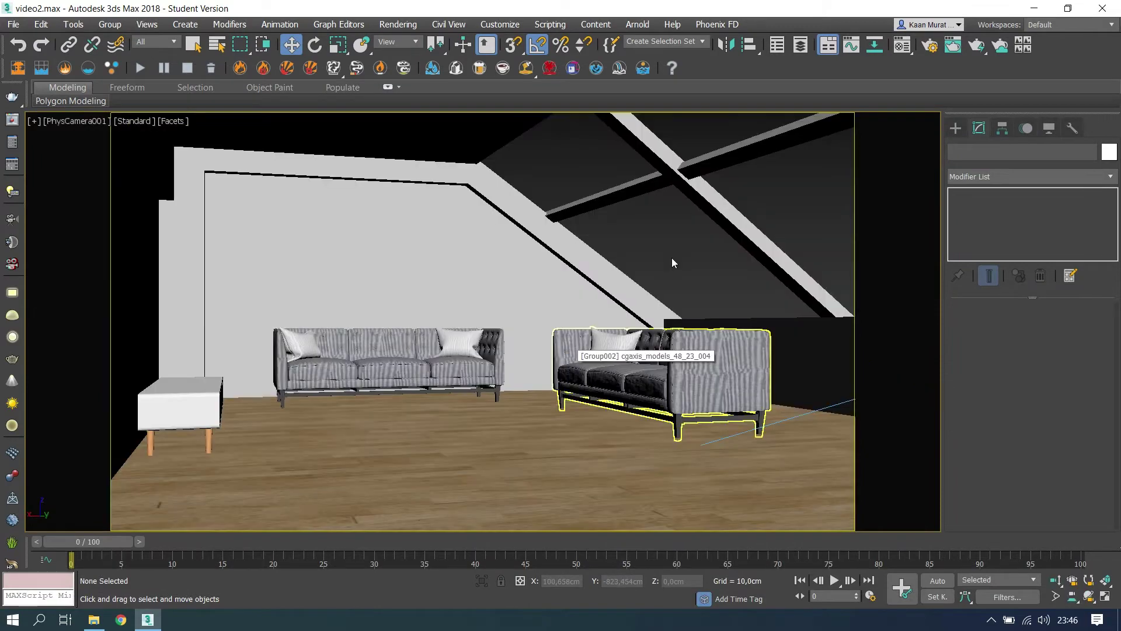
scroll(663, 289, "down", 10)
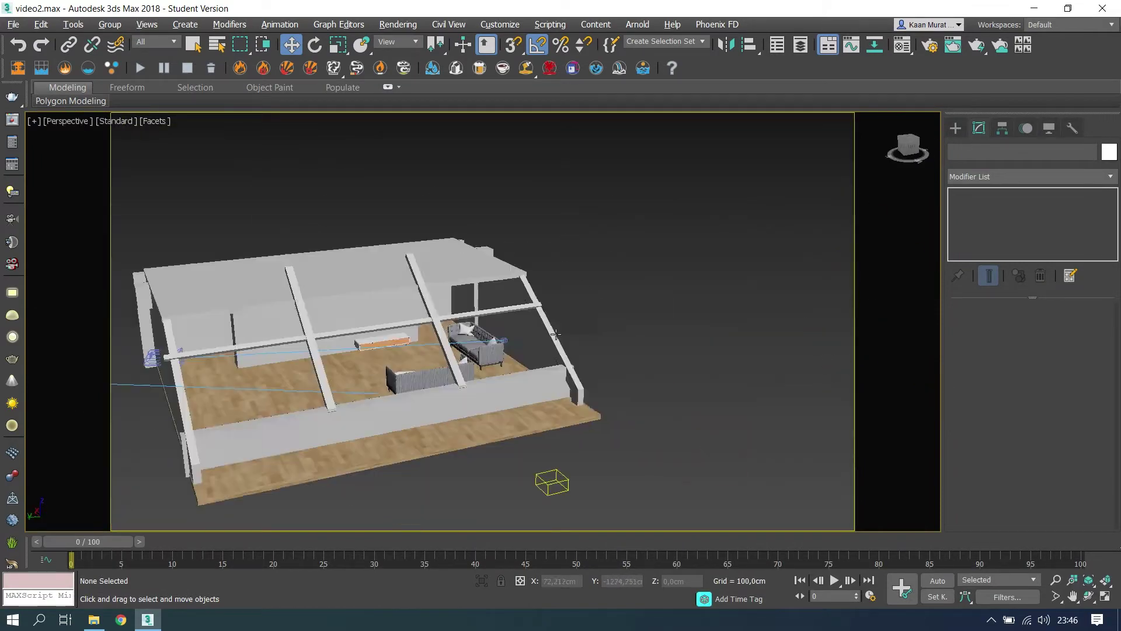
scroll(498, 334, "up", 10)
scroll(499, 333, "down", 5)
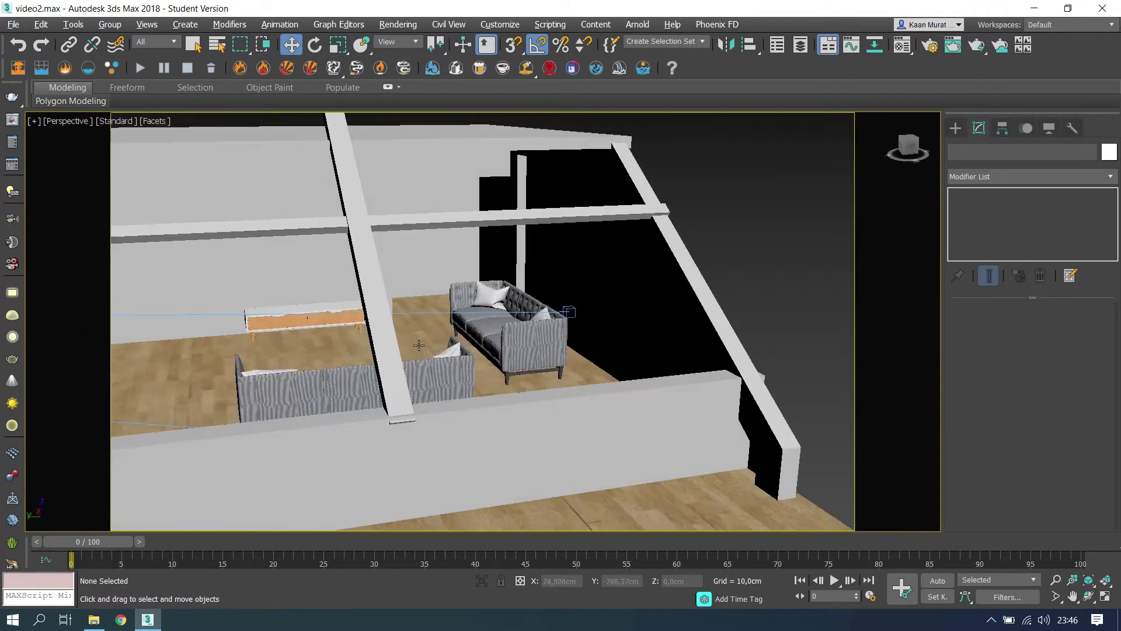
middle_click_drag(498, 333, 518, 330, "alt")
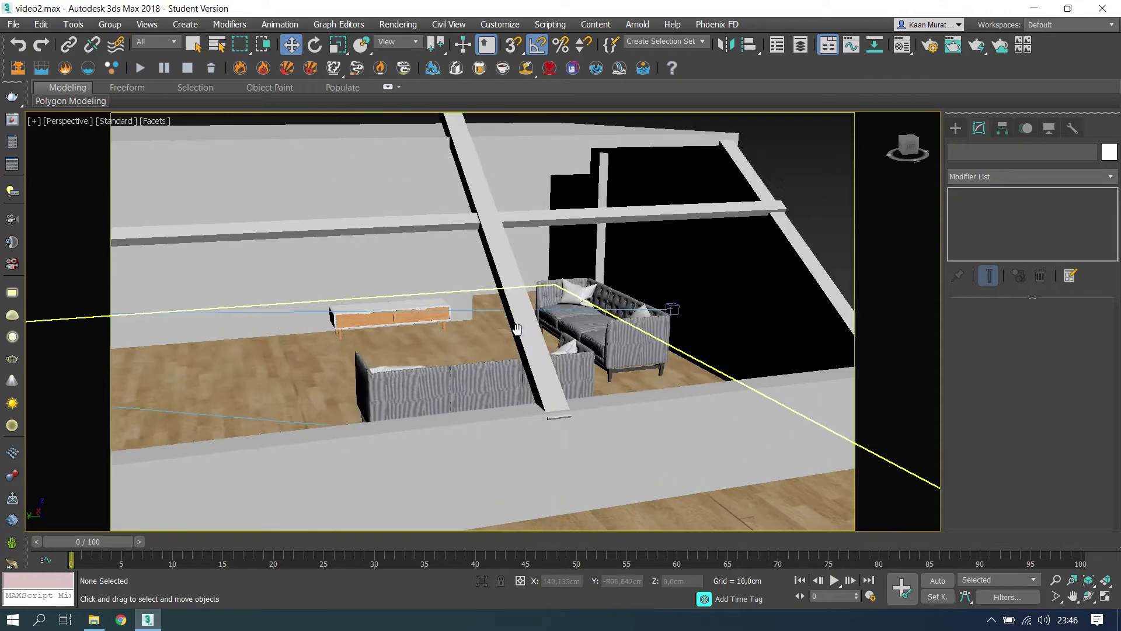
left_click(94, 620)
- Go back up to modelleme and browse yeni modeller into the PRO 3D-models Pack 23 folder
left_click(391, 125)
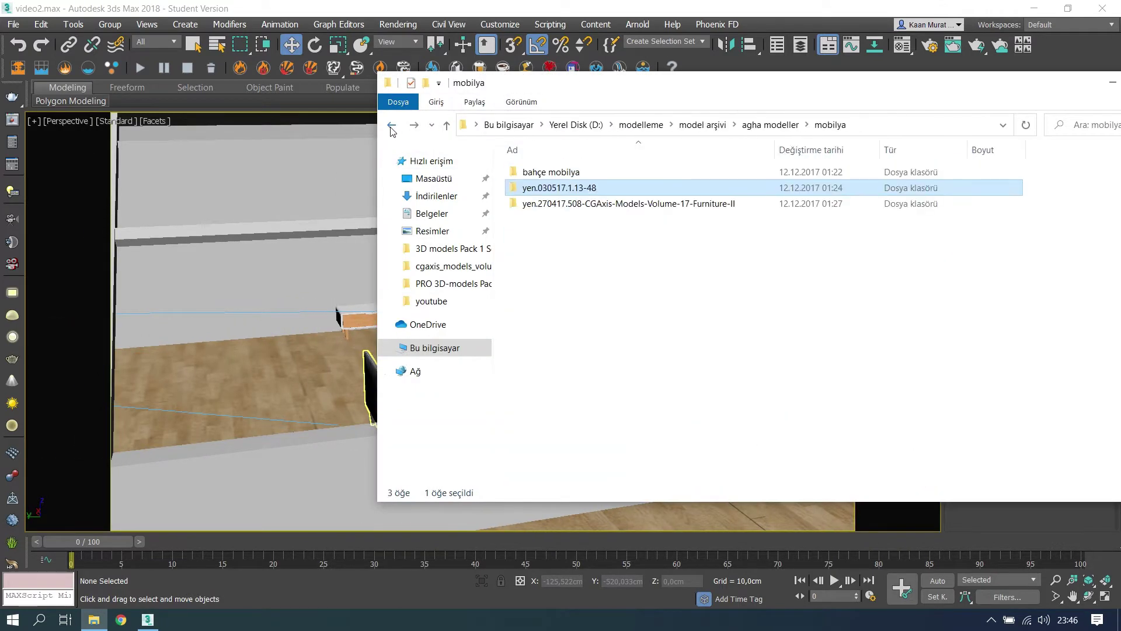
left_click(392, 125)
left_click(392, 125)
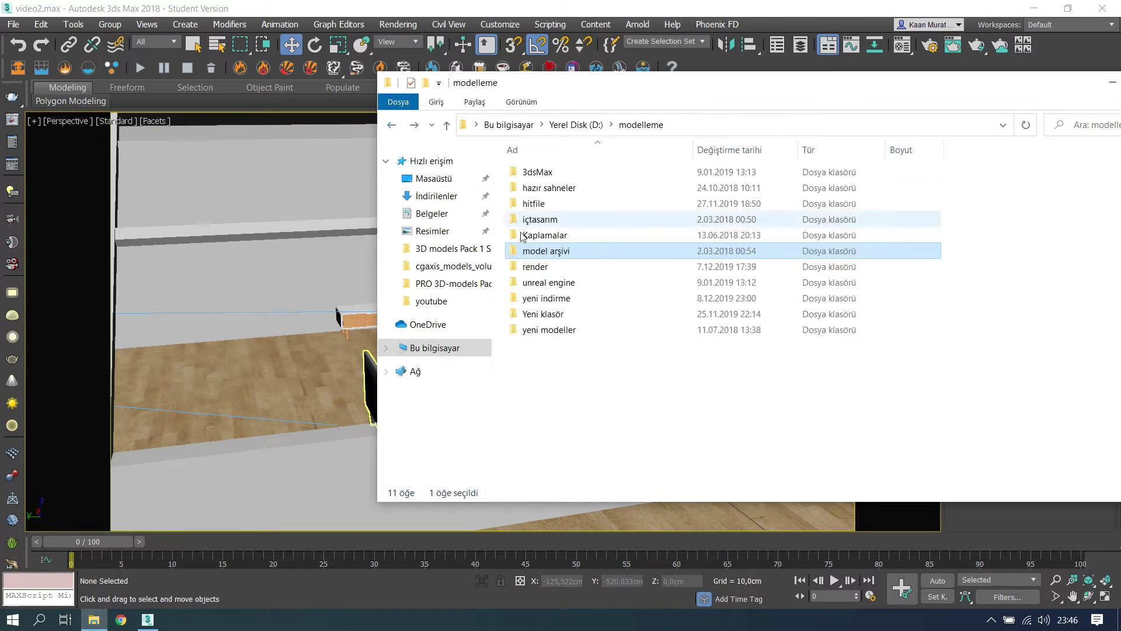
double_click(549, 329)
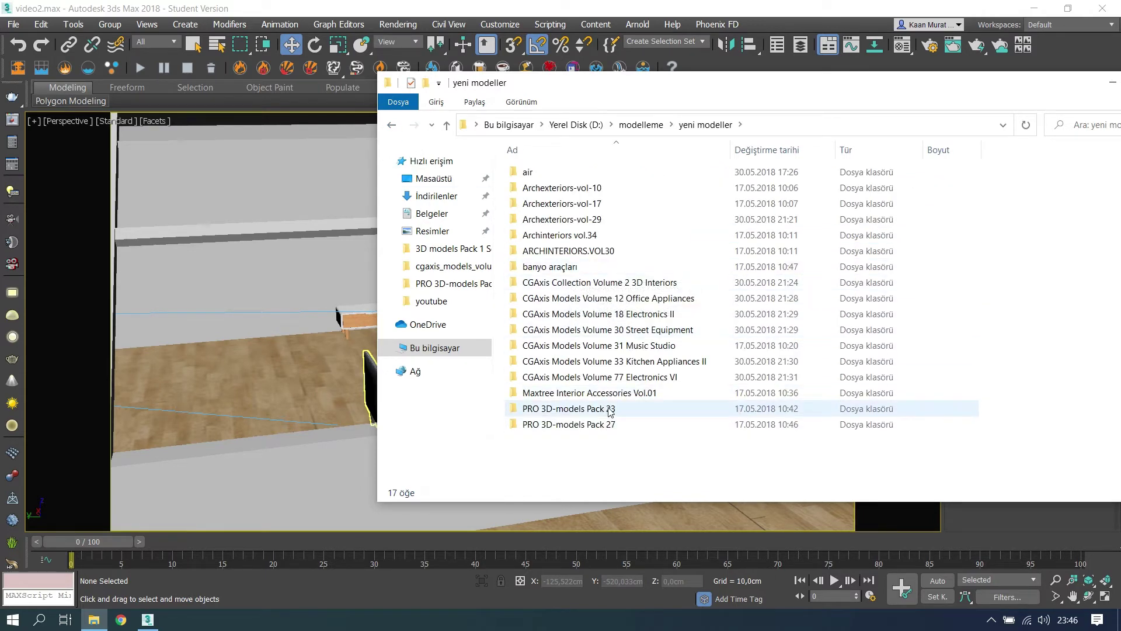
double_click(569, 409)
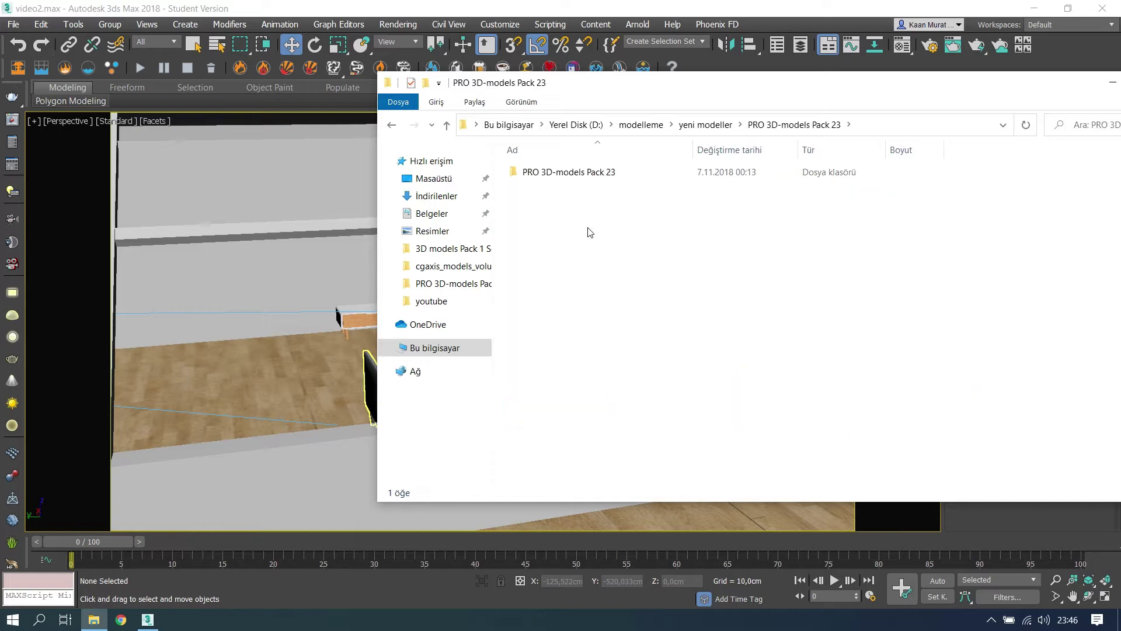
double_click(561, 172)
scroll(619, 286, "down", 5)
scroll(628, 292, "down", 4)
scroll(584, 268, "up", 8)
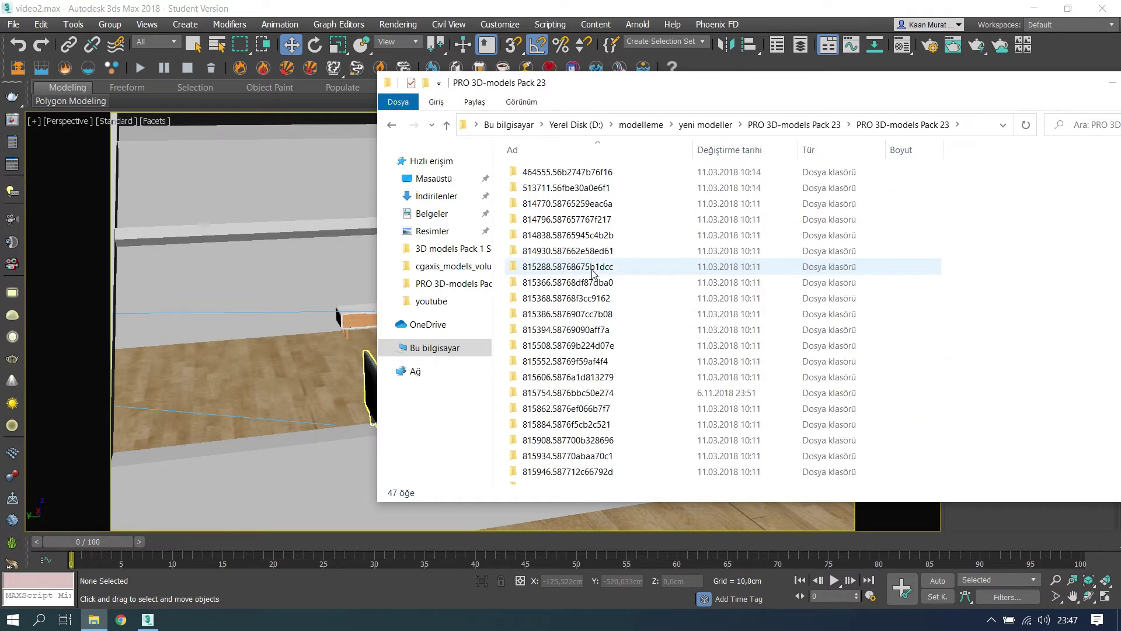
- Open the PRO 3D-models Pack 27 swivel chair folder and drag the Roar Rabbit chair into the viewport
left_click(392, 124)
left_click(392, 124)
double_click(570, 424)
double_click(569, 173)
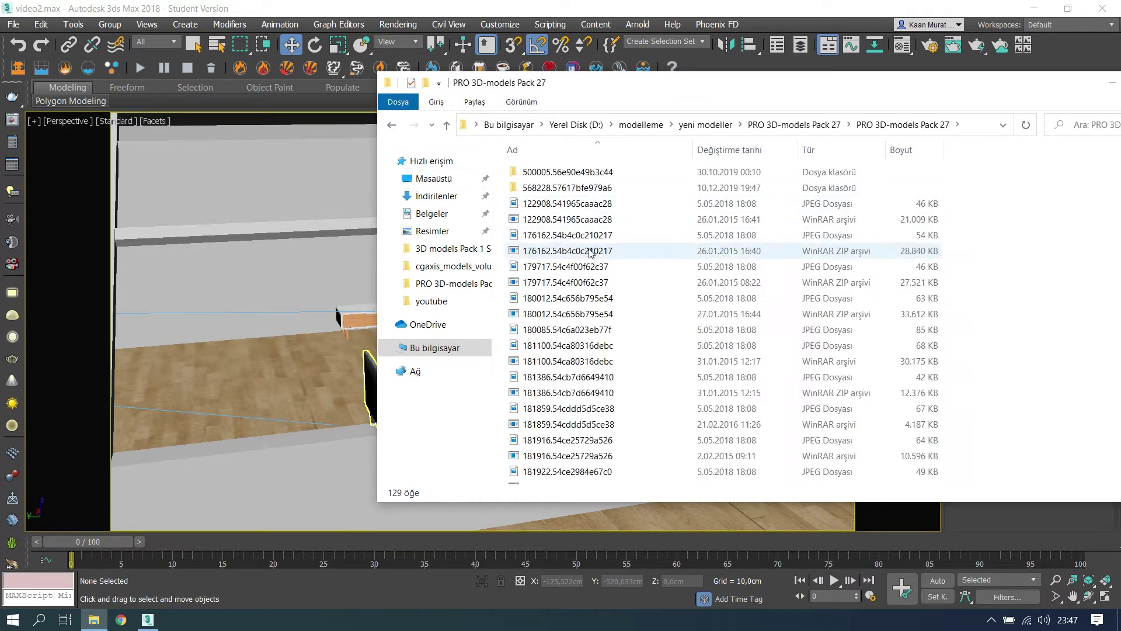
double_click(575, 187)
left_click_drag(928, 184, 275, 353)
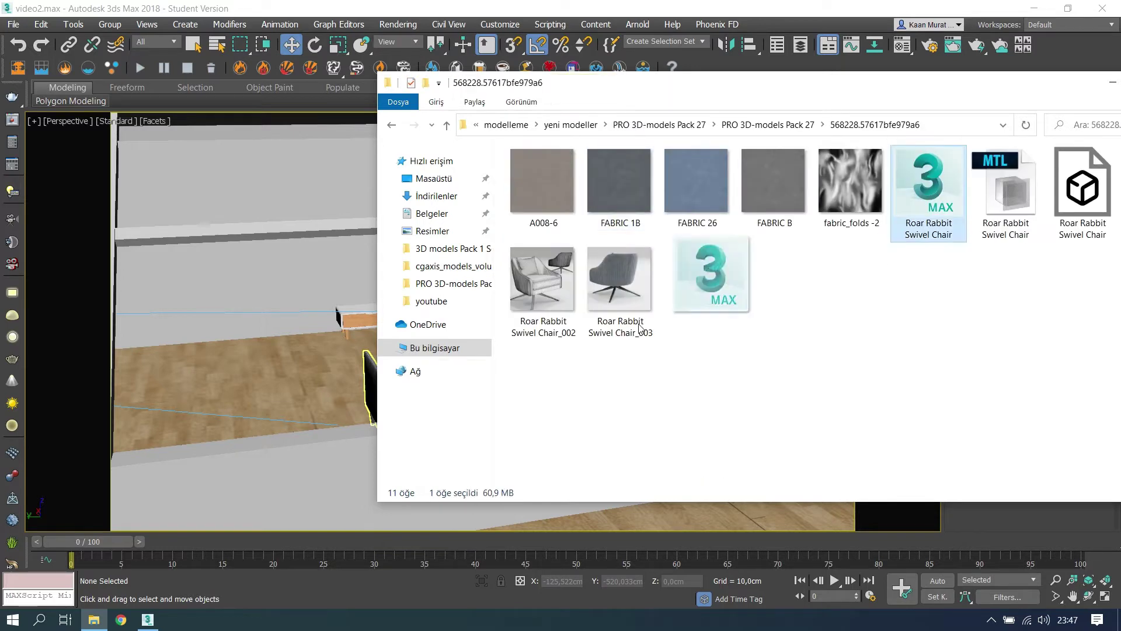
- Merge the Roar Rabbit Swivel Chair, raise it slightly and turn it about 105 degrees
left_click(300, 370)
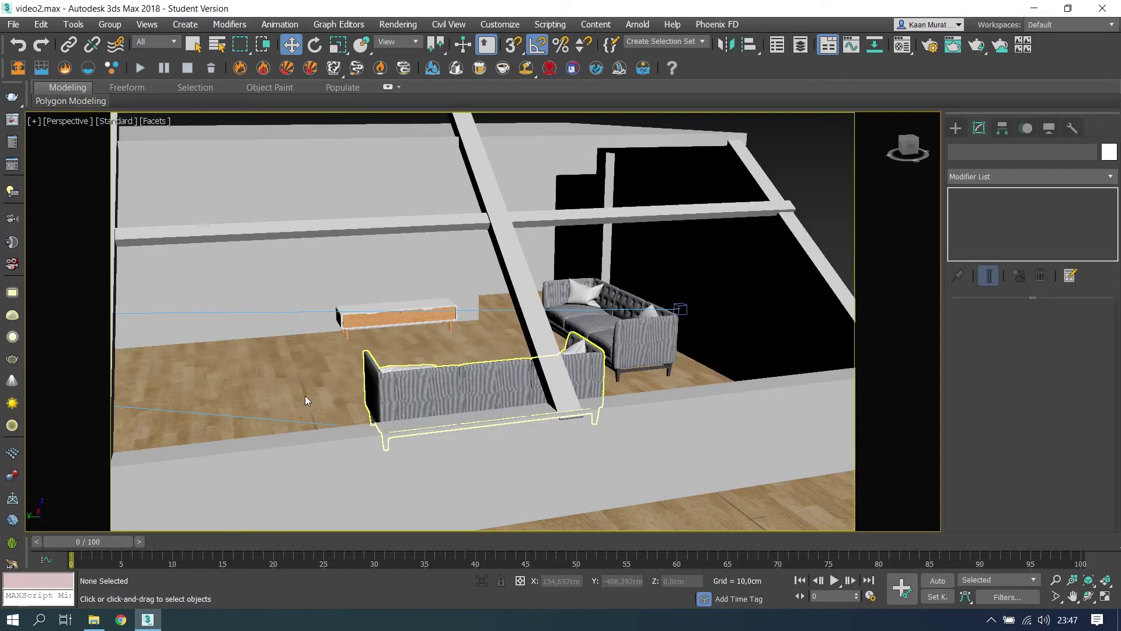
scroll(320, 346, "down", 3)
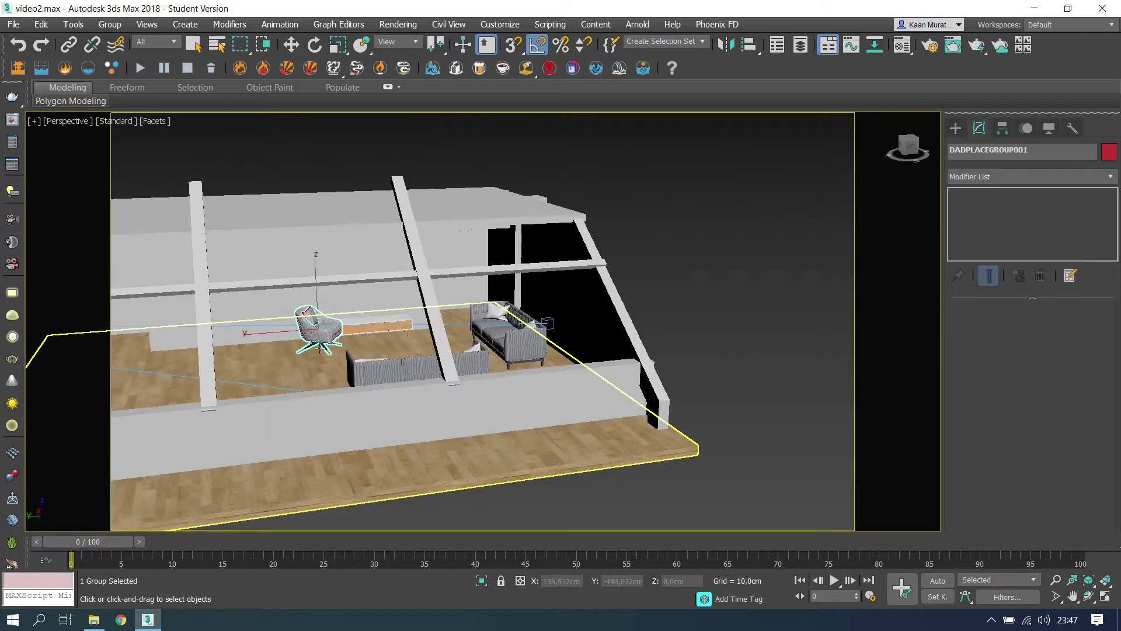
key("w")
scroll(314, 380, "up", 3)
scroll(290, 380, "up", 3)
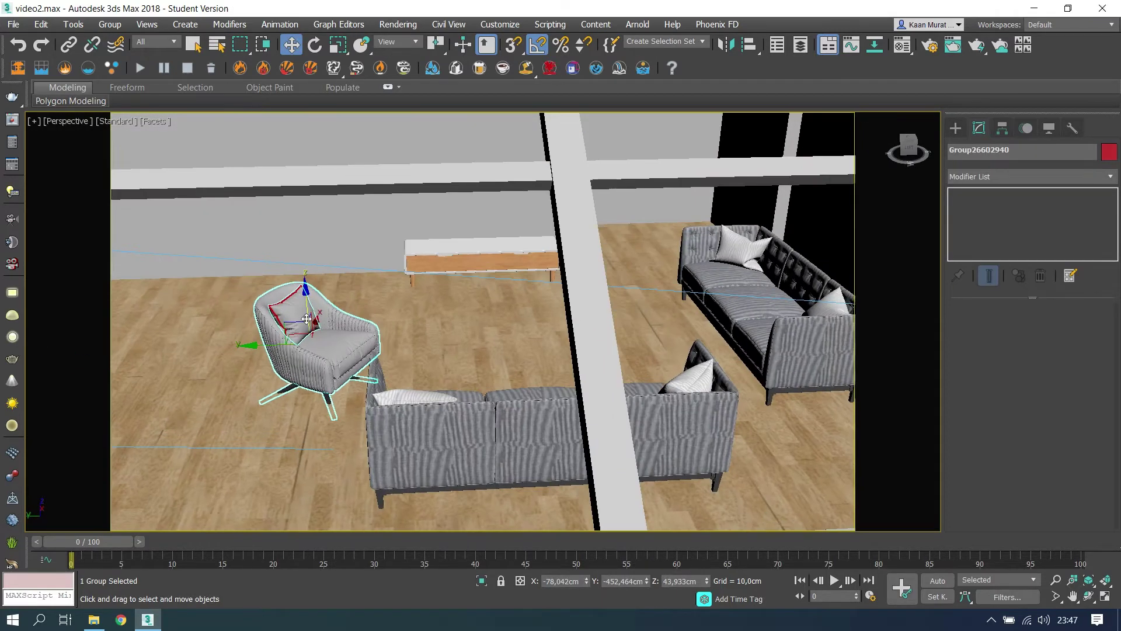
left_click_drag(306, 318, 306, 307)
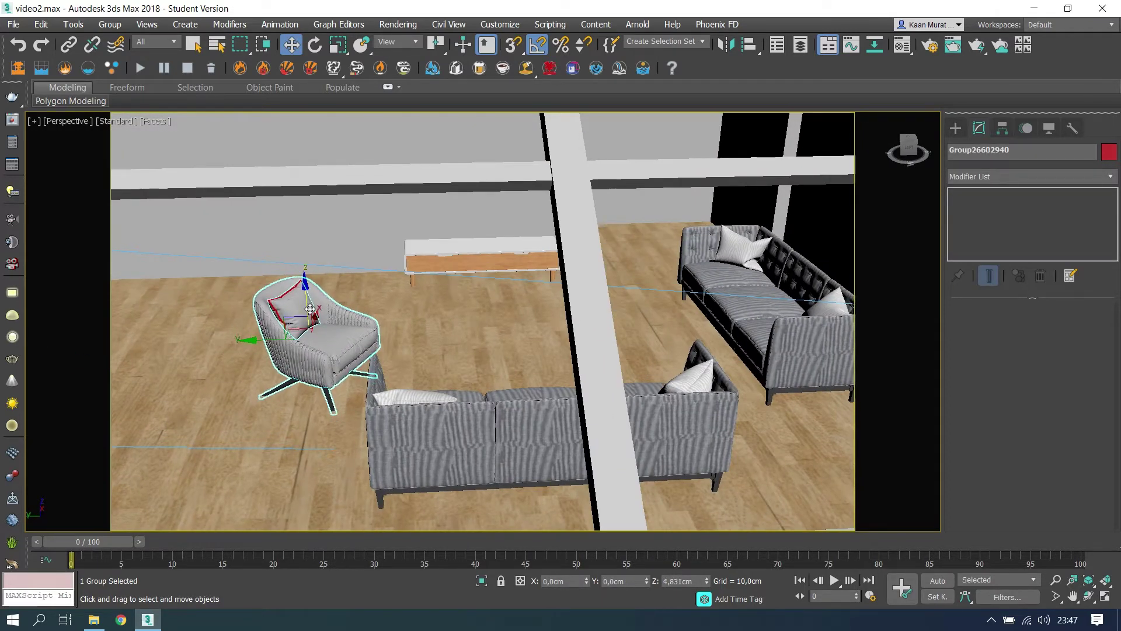
mouse_move(310, 364)
left_mouse_down()
mouse_move(369, 347)
mouse_move(217, 385)
left_mouse_up()
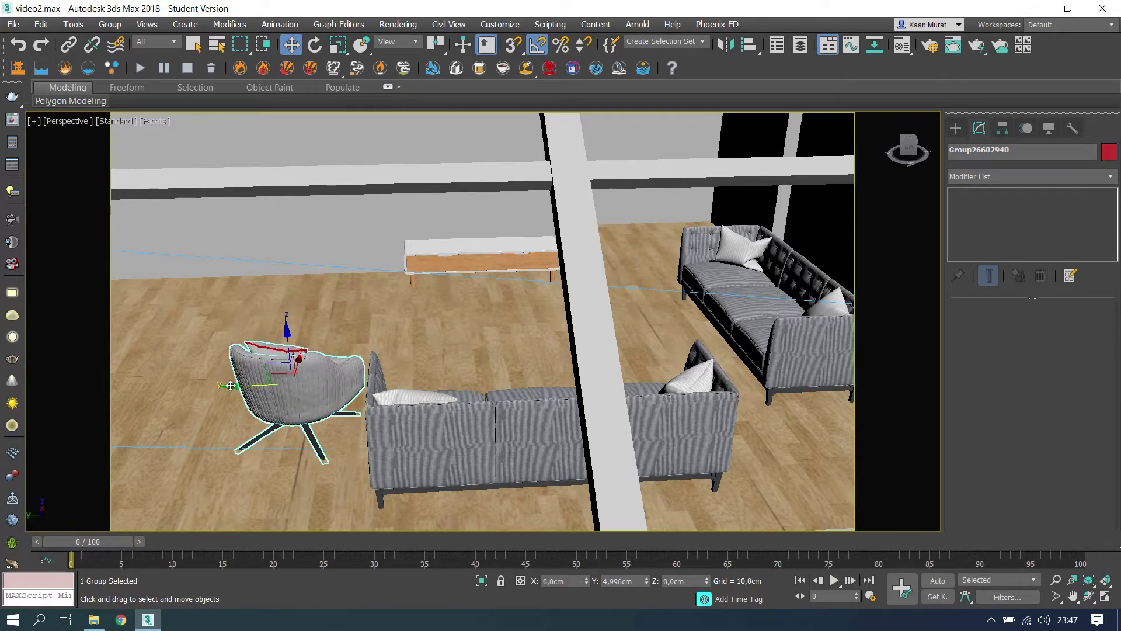
- Slide the chair beside the sofa in the camera view, then orbit to a high overview
key("c")
left_click_drag(658, 391, 671, 393)
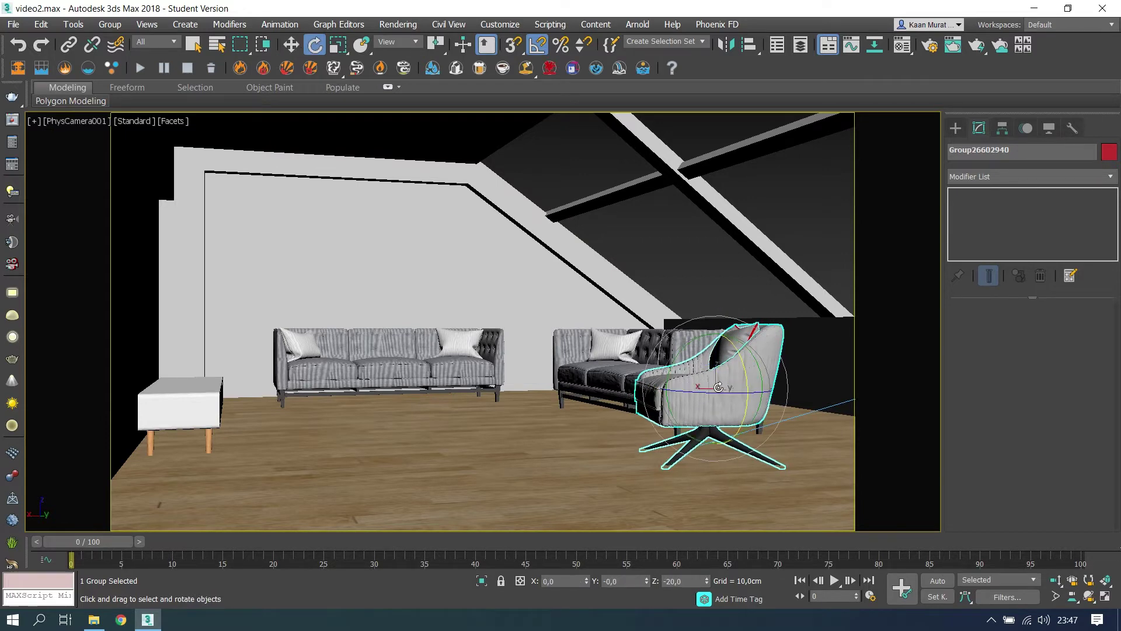
left_click(734, 294)
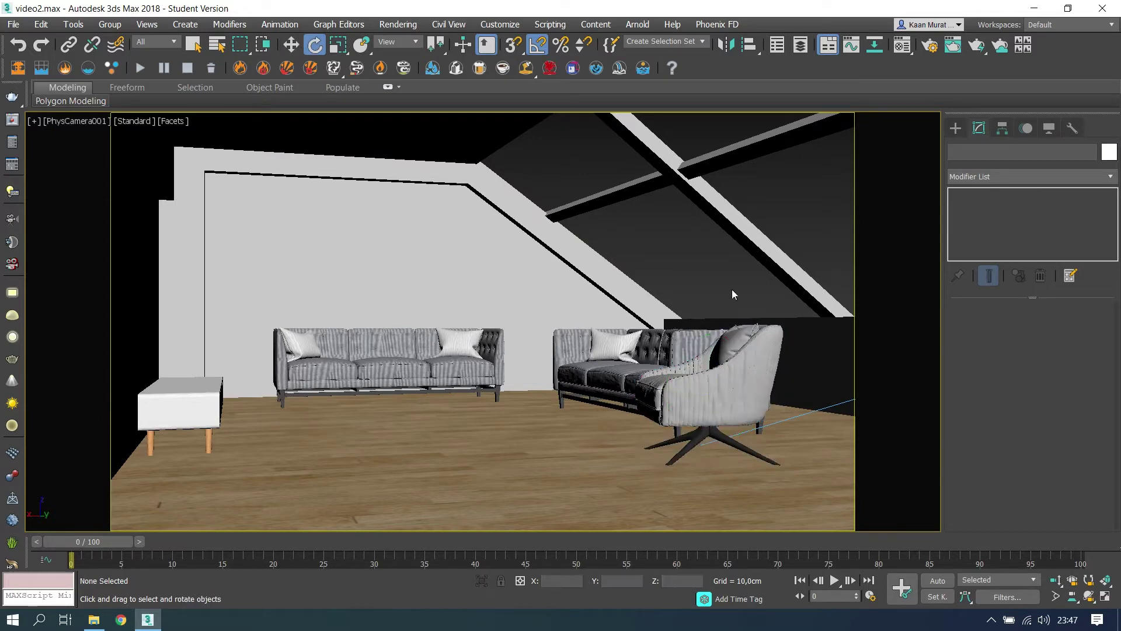
key("p")
mouse_move(711, 299)
middle_mouse_down("alt")
mouse_move(401, 404)
mouse_move(566, 341)
middle_mouse_up("alt")
- Refresh Asset Tracking and pick Set Path for the four missing FABRIC textures
scroll(401, 404, "down", 2)
key("shift+t")
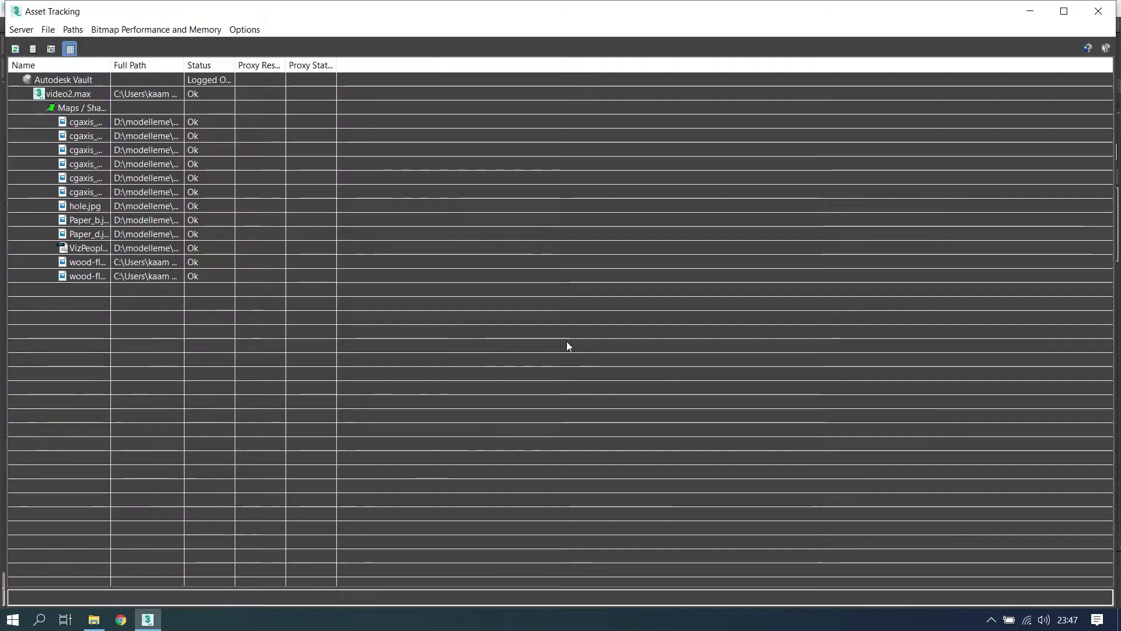
right_click(509, 316)
left_click(554, 494)
left_click_drag(219, 204, 202, 248)
right_click(210, 223)
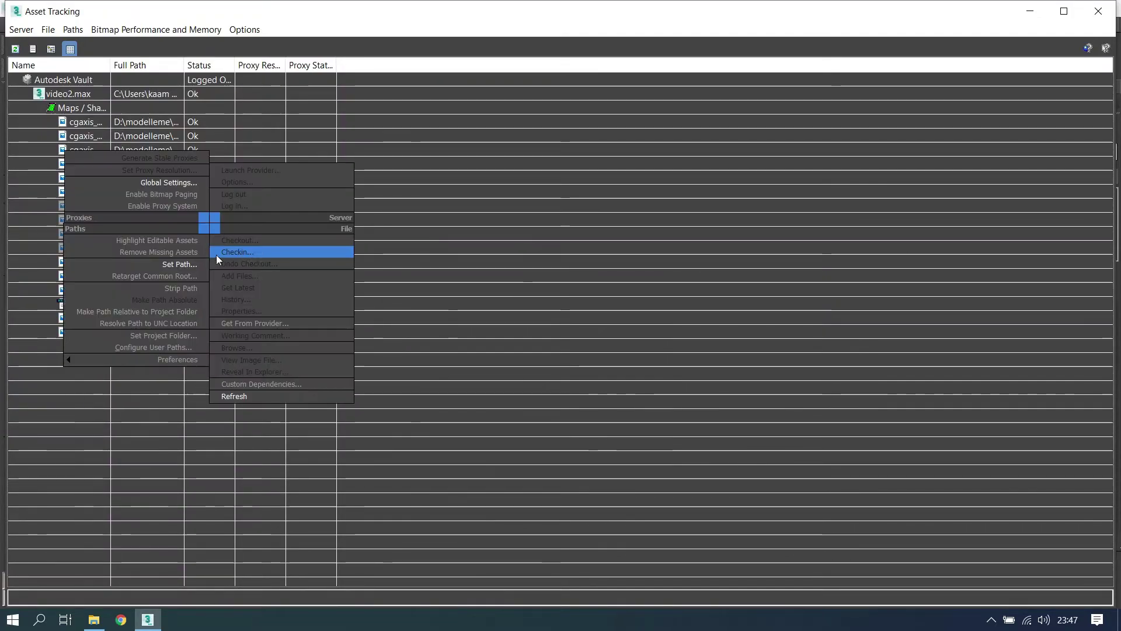
left_click(195, 264)
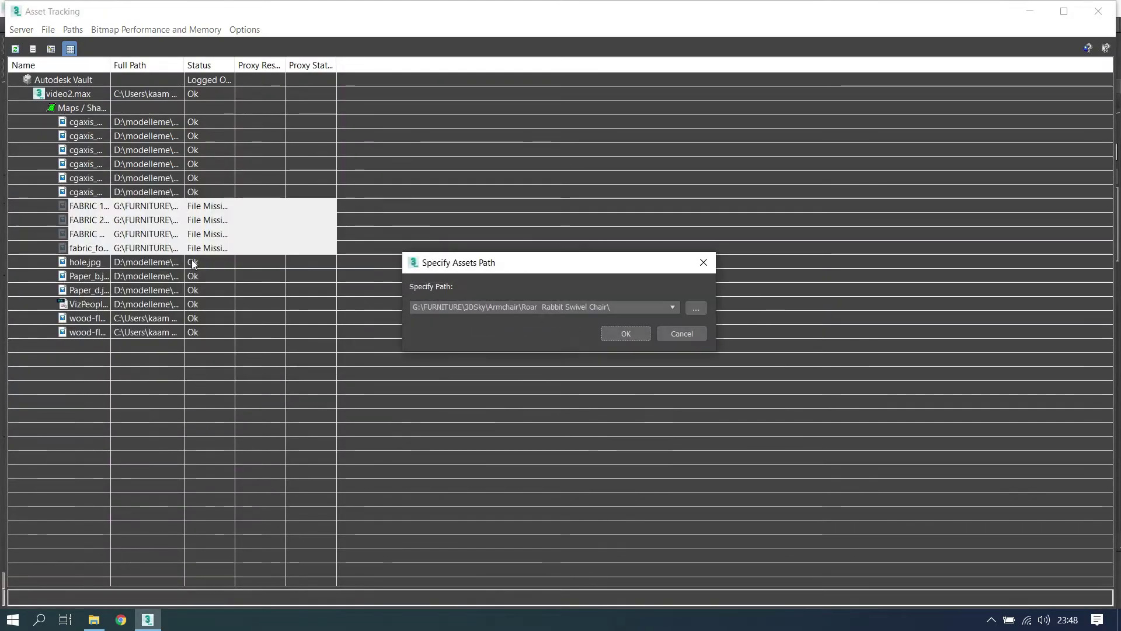
- Point the FABRIC textures to the PRO 3D-models Pack 27 chair texture folder
left_click(695, 307)
key("BackSpace")
key("BackSpace")
key("BackSpace")
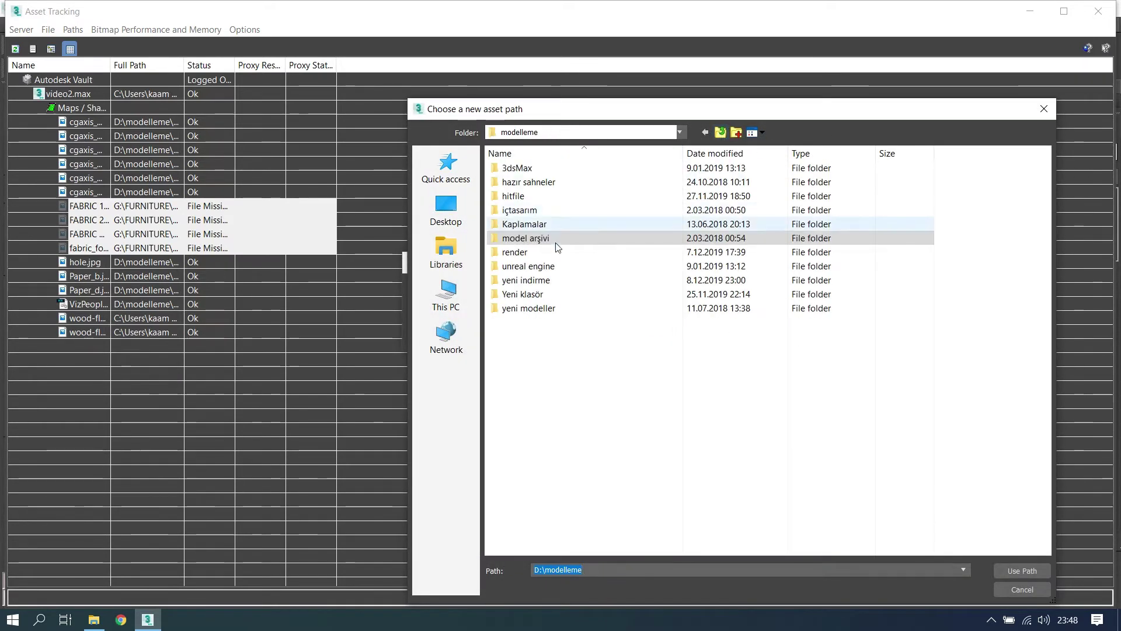
double_click(556, 239)
key("BackSpace")
double_click(555, 308)
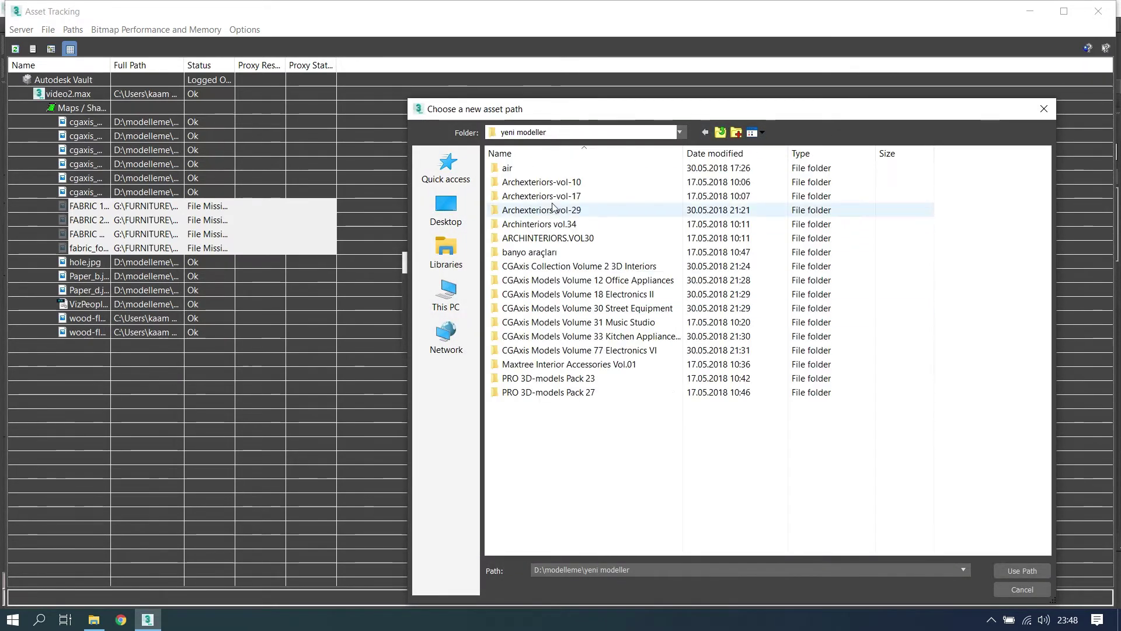
double_click(549, 392)
double_click(549, 168)
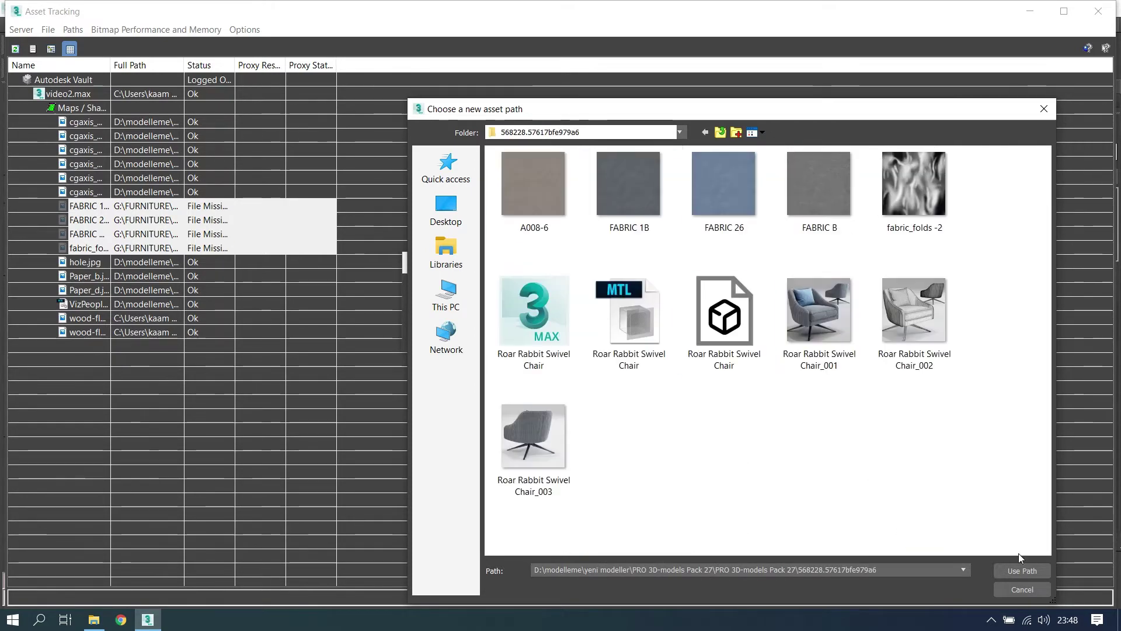
left_click(1022, 570)
left_click(637, 332)
- Close Asset Tracking and browse to model arşivi > 3D models Pack 1 September 2017
left_click(1096, 18)
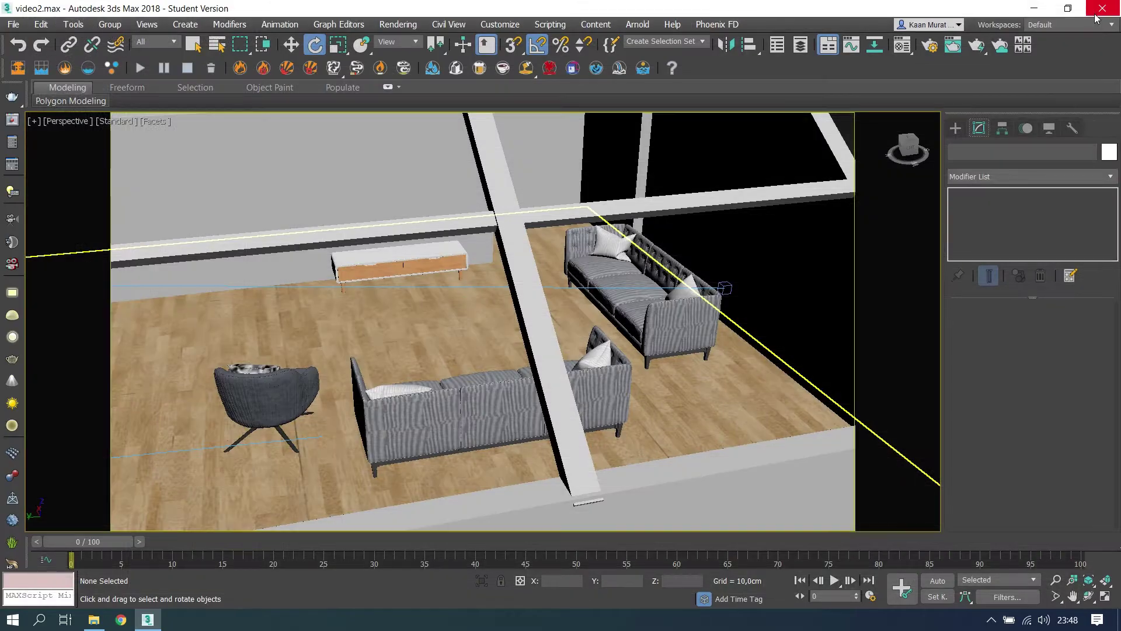
left_click(94, 619)
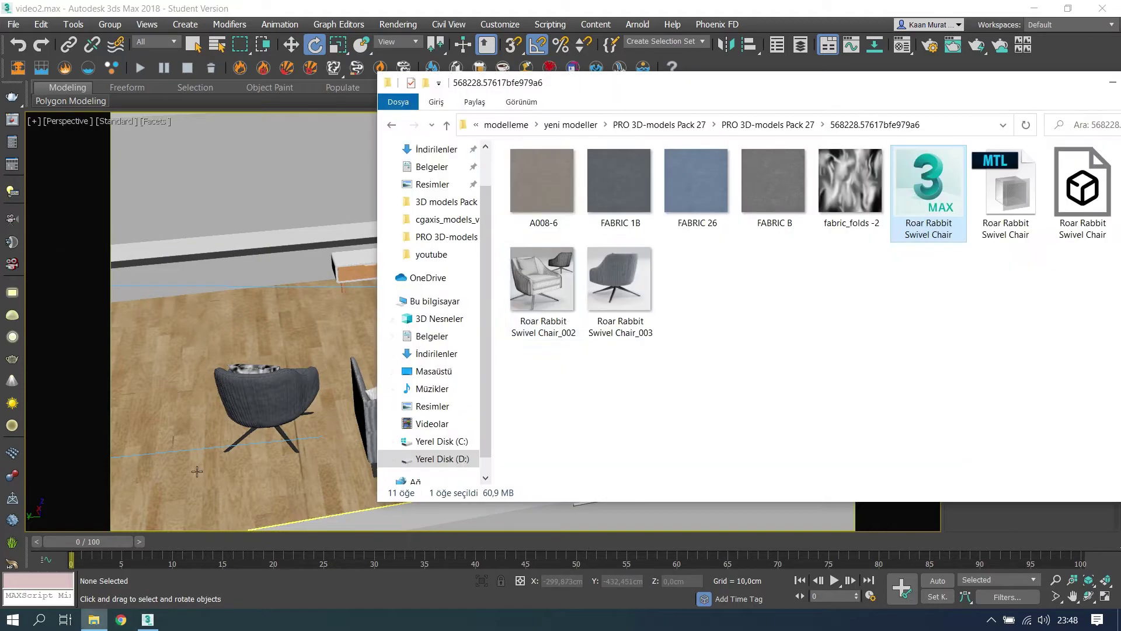
key("BackSpace")
key("BackSpace")
key("BackSpace")
key("BackSpace")
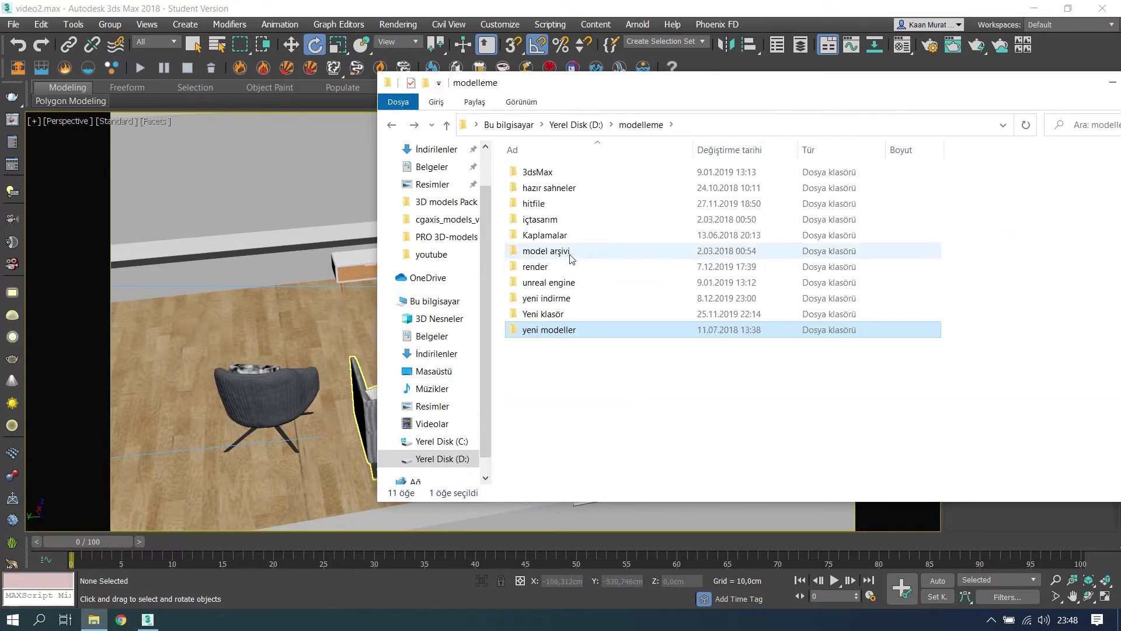
double_click(564, 251)
double_click(576, 173)
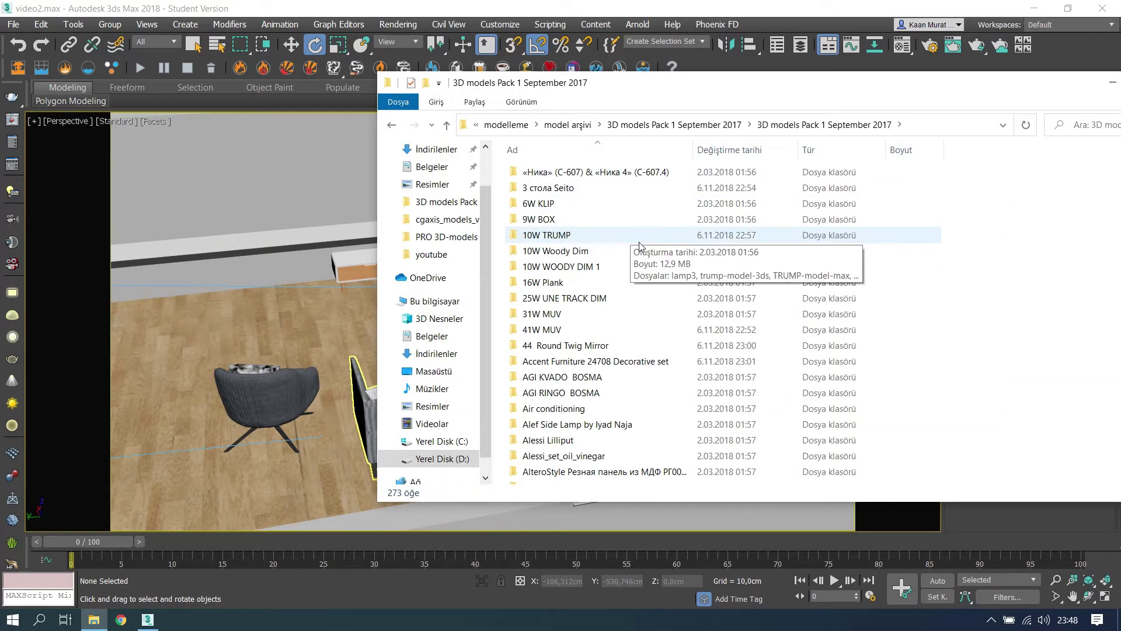
- Open the IKEA Соллефтео folder and merge IKEA_Solleftea.max into the scene
scroll(570, 246, "down", 6)
scroll(570, 245, "down", 5)
scroll(614, 248, "down", 6)
scroll(642, 251, "down", 3)
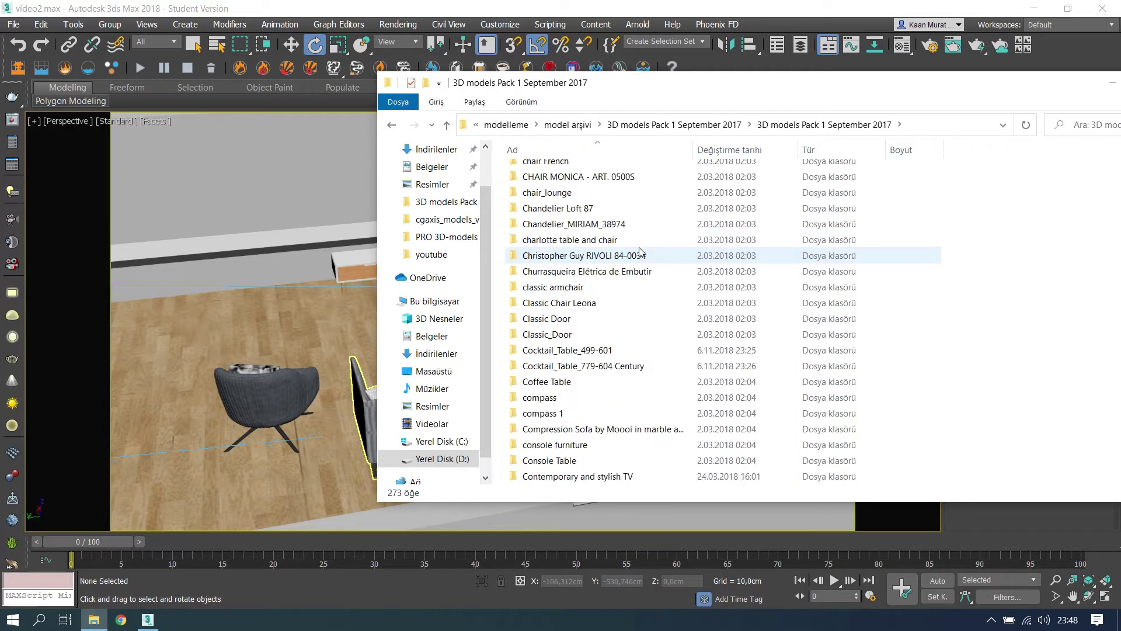
scroll(640, 251, "down", 8)
scroll(639, 250, "down", 8)
scroll(637, 313, "up", 2)
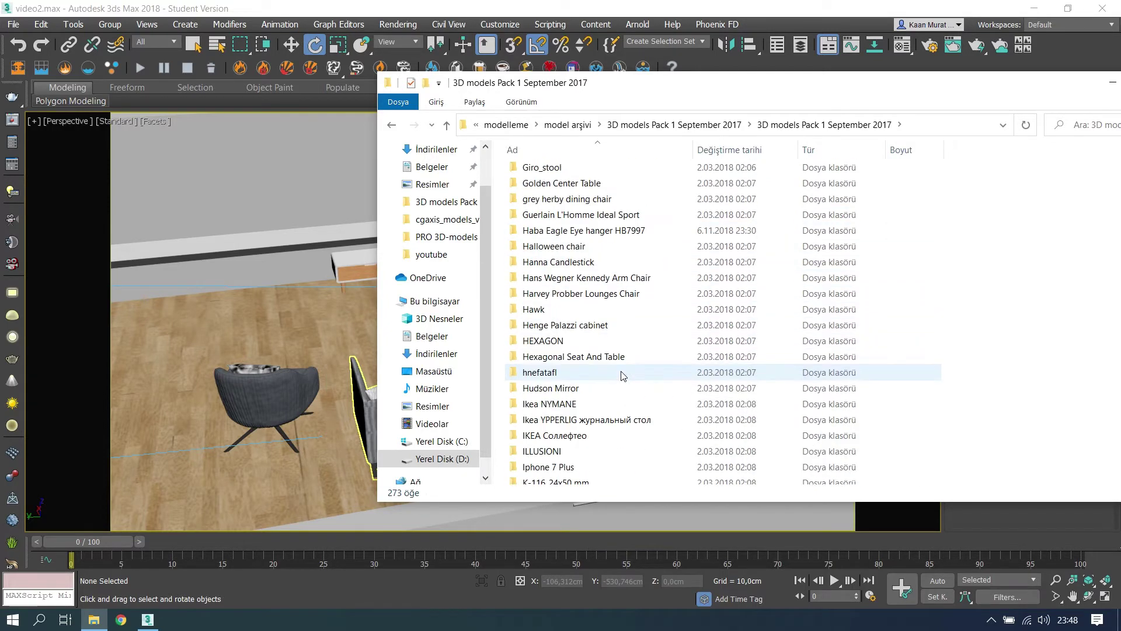
scroll(628, 308, "up", 5)
scroll(620, 350, "up", 10)
scroll(623, 374, "up", 3)
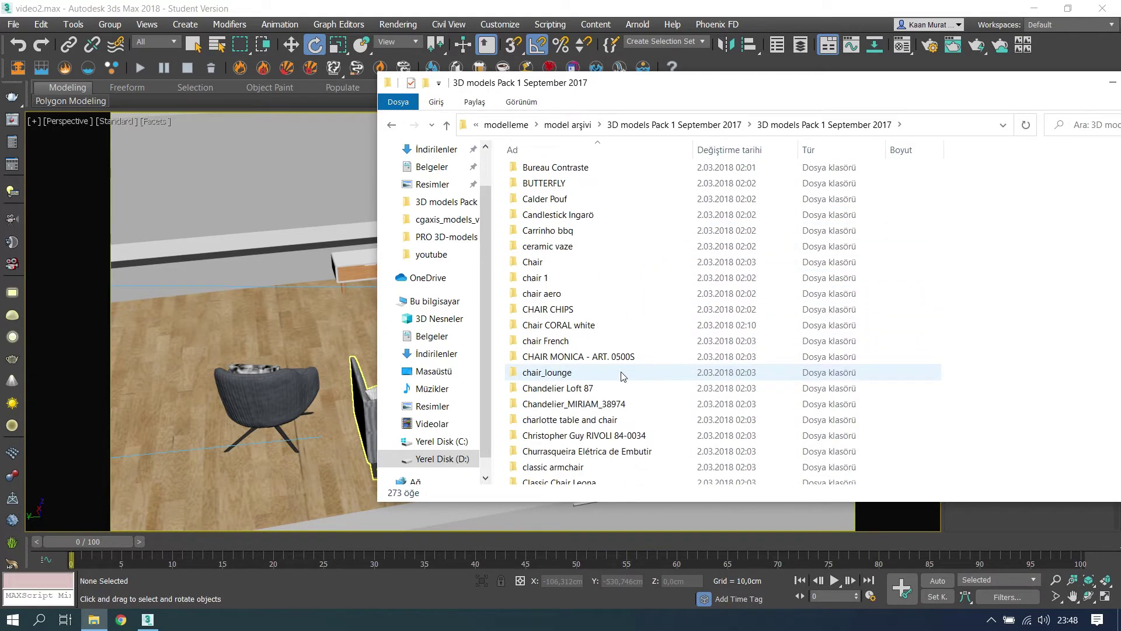
scroll(578, 386, "down", 4)
scroll(576, 383, "down", 5)
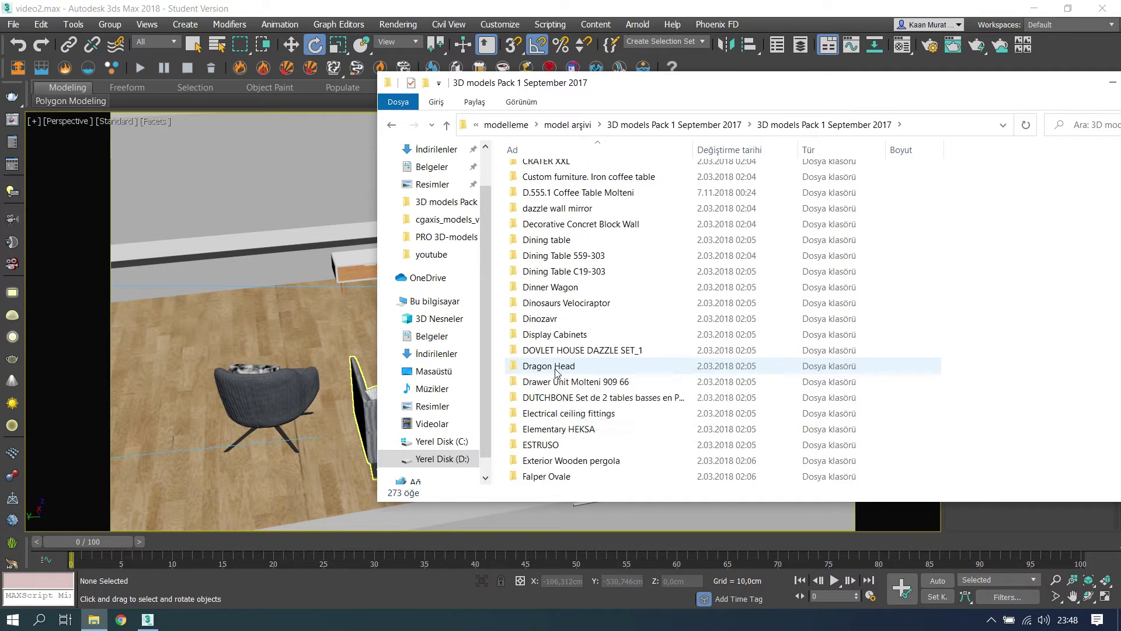
scroll(573, 380, "down", 5)
scroll(571, 377, "down", 5)
double_click(555, 350)
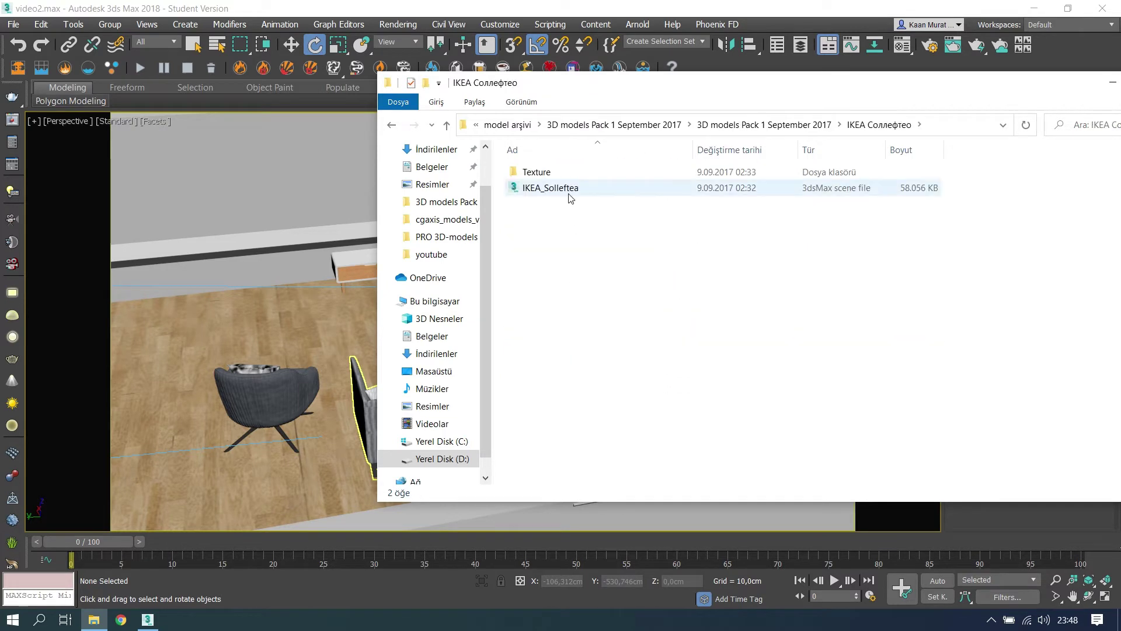
left_click_drag(569, 189, 322, 321)
left_click(341, 342)
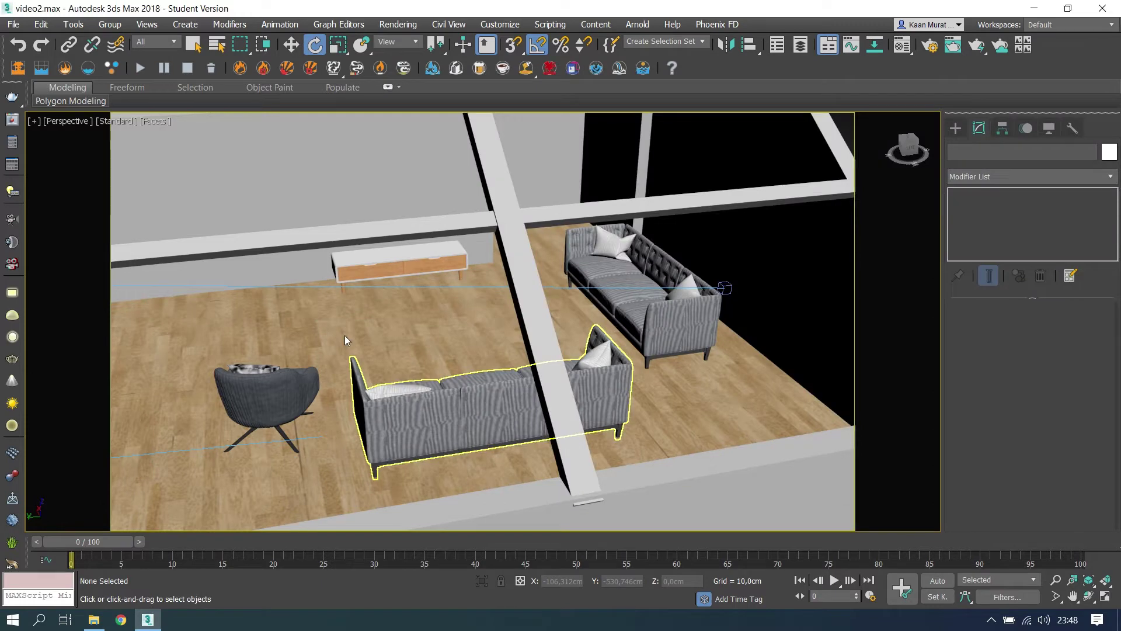
- Reposition the merged lamp group and delete the tall vase-shaped lamp
mouse_move(584, 327)
middle_mouse_down("alt")
mouse_move(576, 338)
mouse_move(697, 443)
middle_mouse_up("alt")
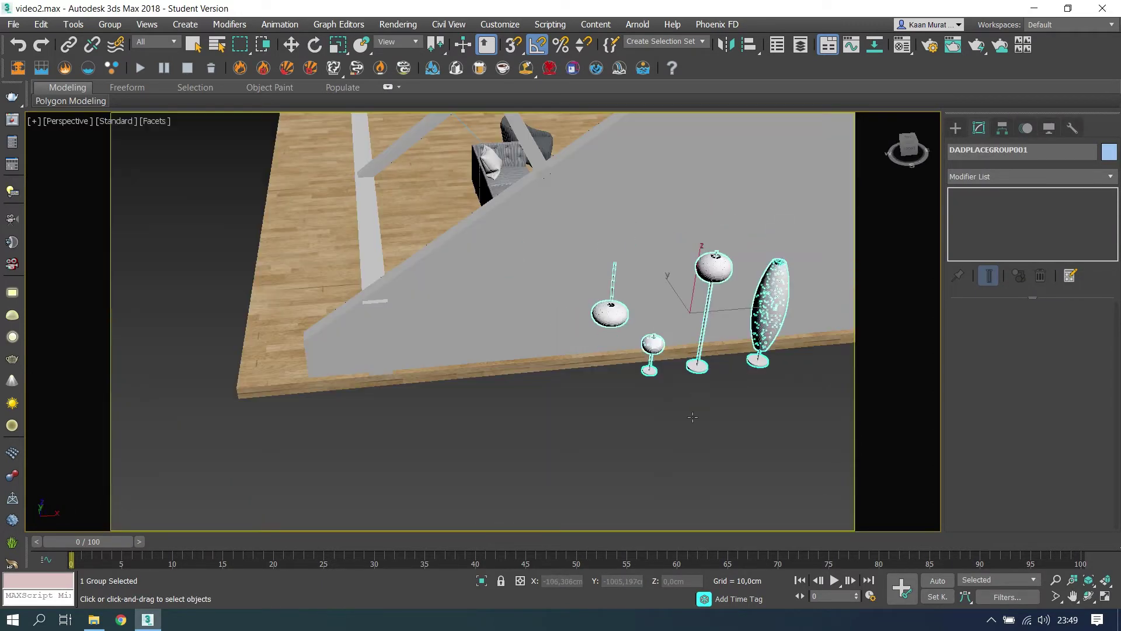
left_click(597, 452)
mouse_move(582, 450)
middle_mouse_down("alt")
mouse_move(608, 438)
mouse_move(581, 444)
mouse_move(598, 428)
middle_mouse_up("alt")
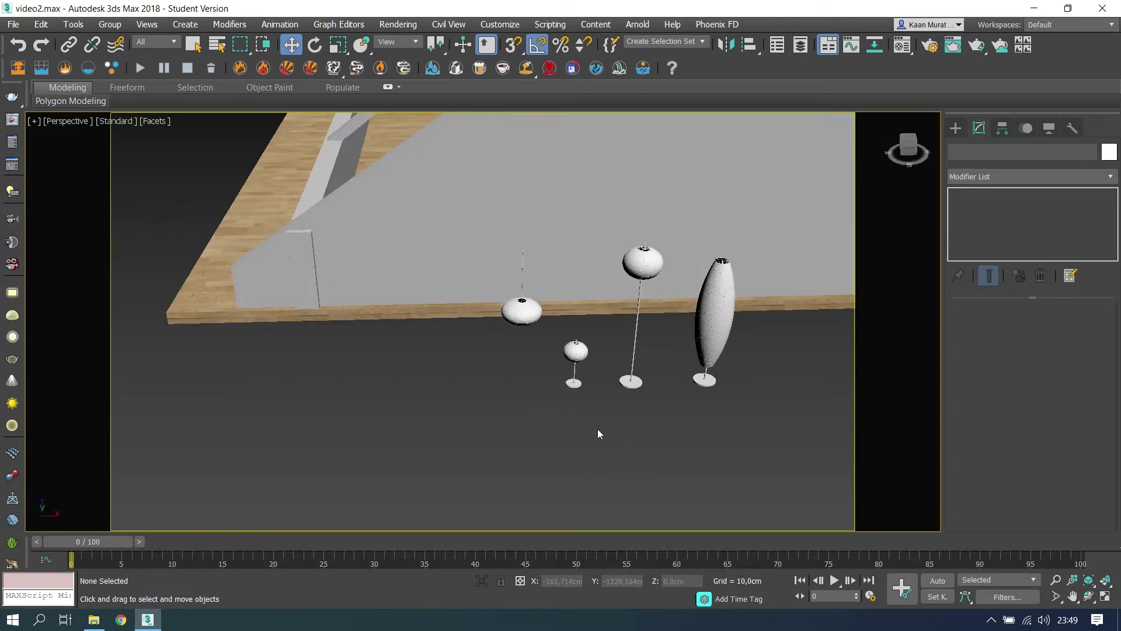
left_click(704, 327)
key("Delete")
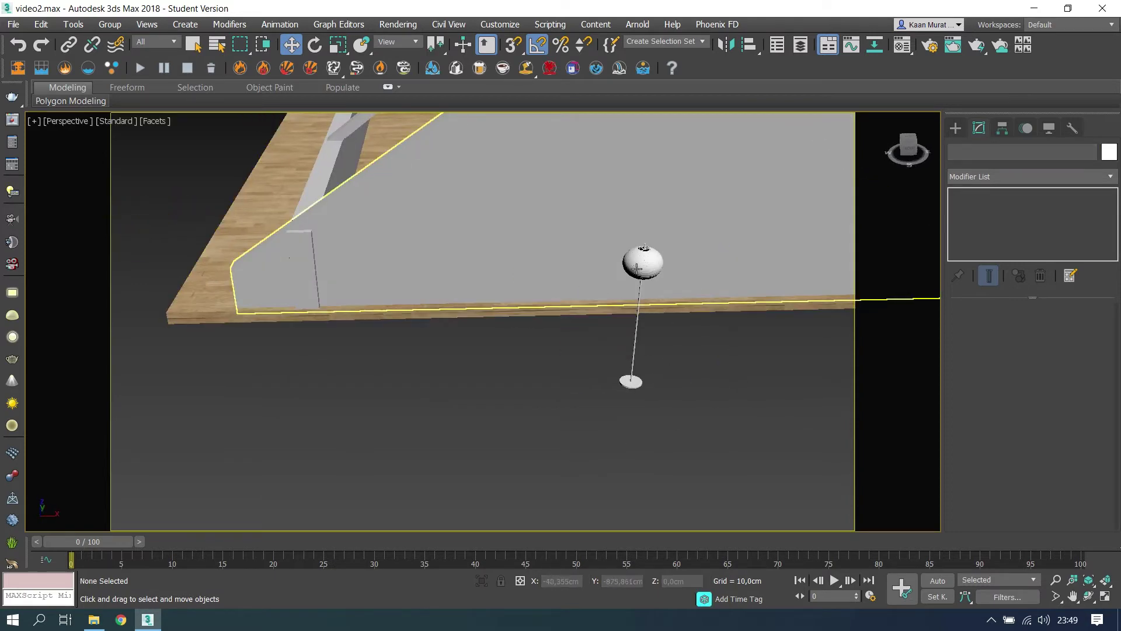
- Check the remaining floor lamp between the sofas through PhysCamera001
left_click(636, 268)
middle_click_drag(531, 333, 631, 333, "alt")
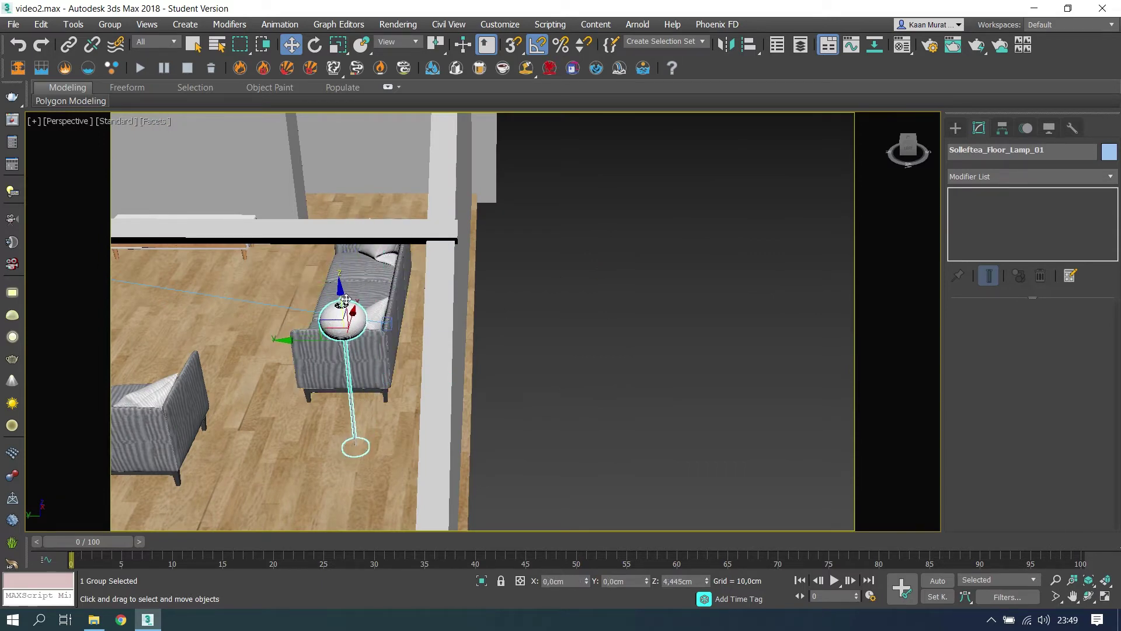
key("c")
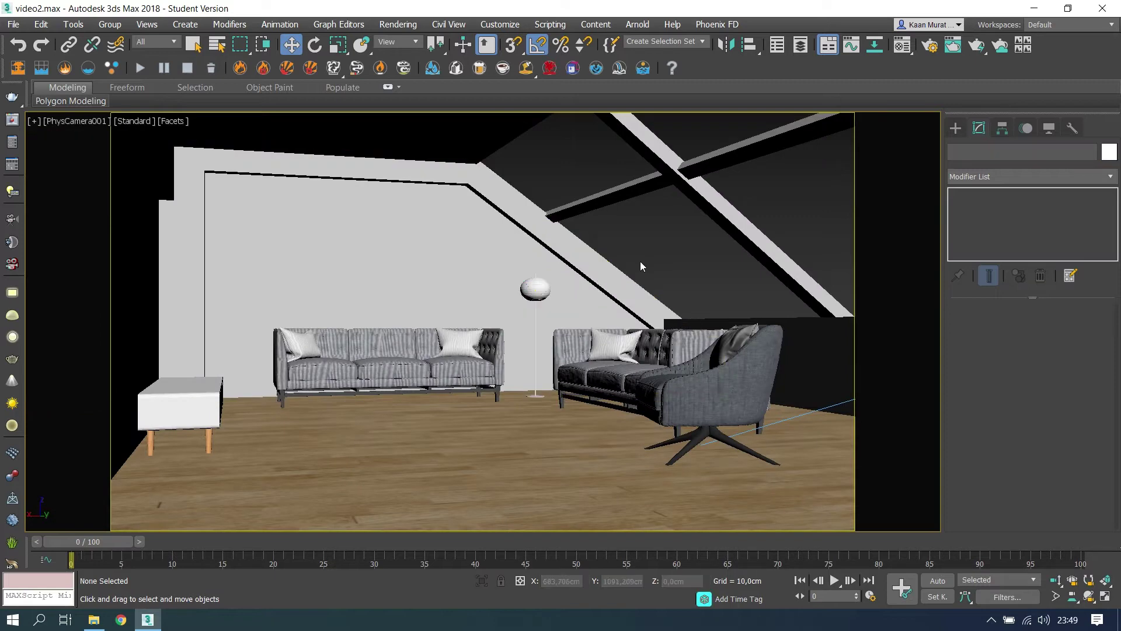
left_click(632, 276)
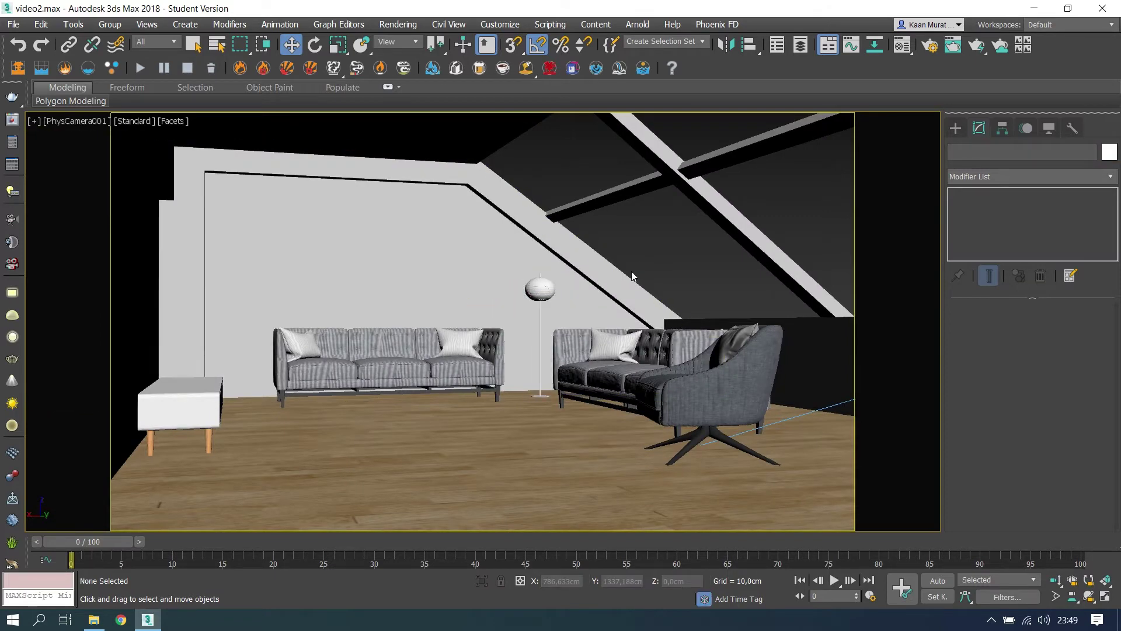
- Browse to agha modeller > lambalar > Light 4 Agha Tutorials and drop adel bubble.max into the scene
key("alt+Tab")
key("BackSpace")
key("BackSpace")
key("BackSpace")
key("BackSpace")
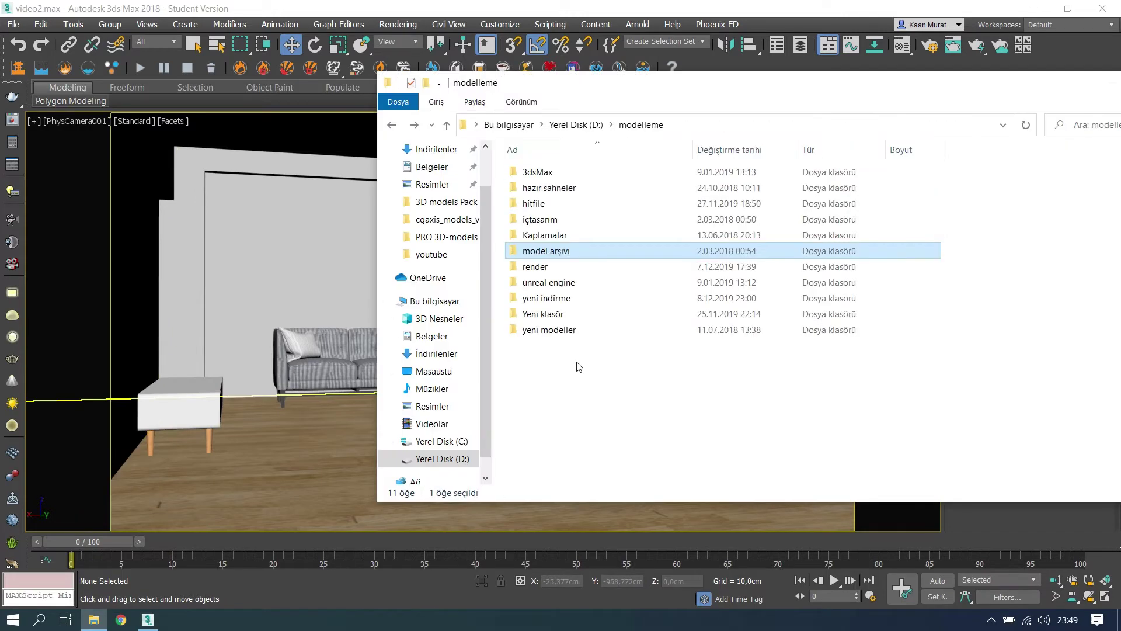
double_click(549, 251)
double_click(546, 187)
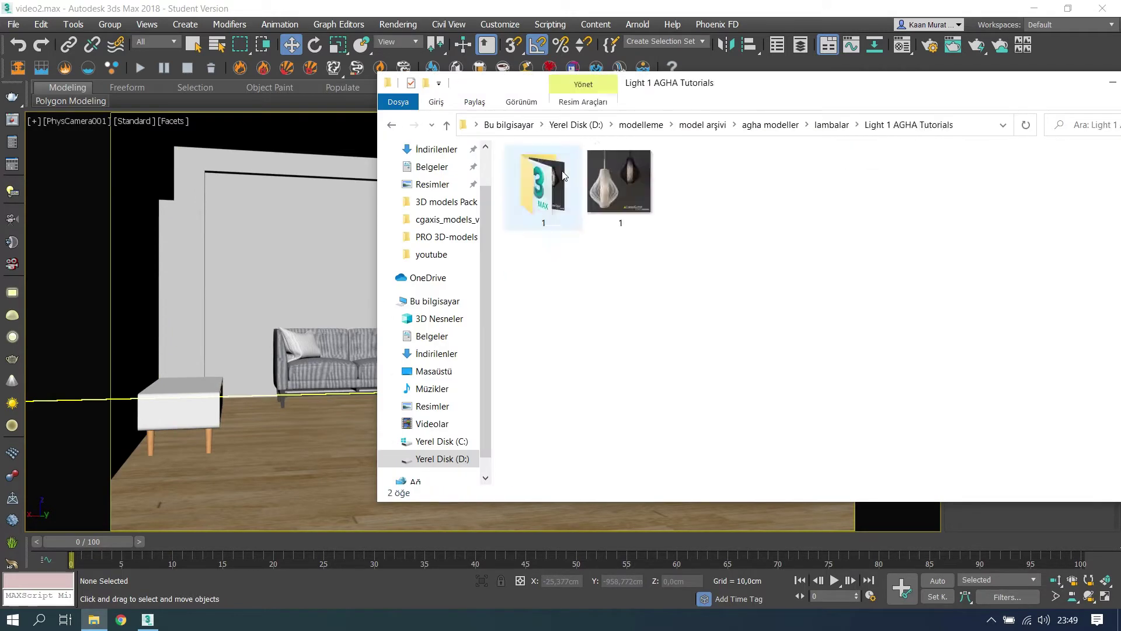
left_click(564, 188)
double_click(565, 197)
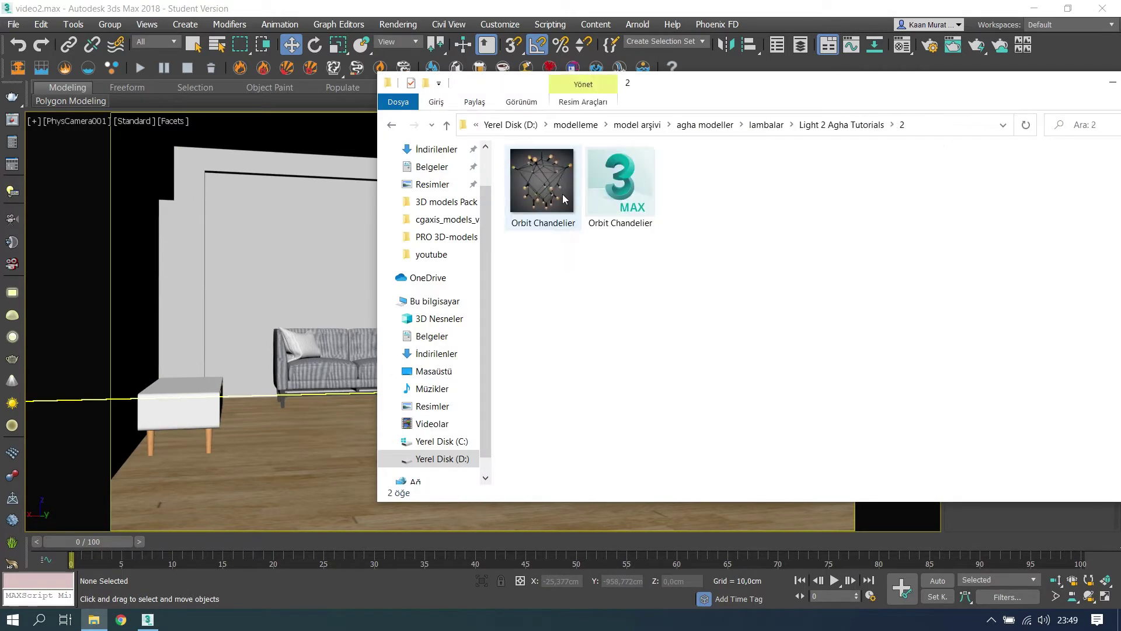
key("BackSpace")
key("BackSpace")
left_click(563, 206)
double_click(563, 205)
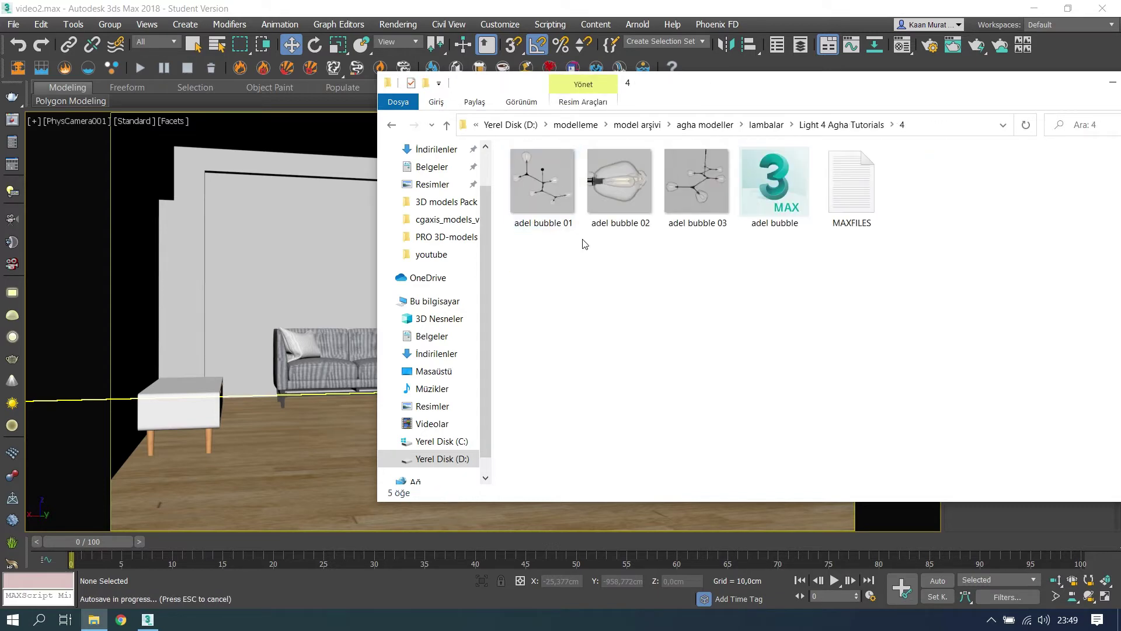
mouse_move(753, 196)
left_mouse_down()
mouse_move(359, 420)
mouse_move(363, 441)
left_mouse_up()
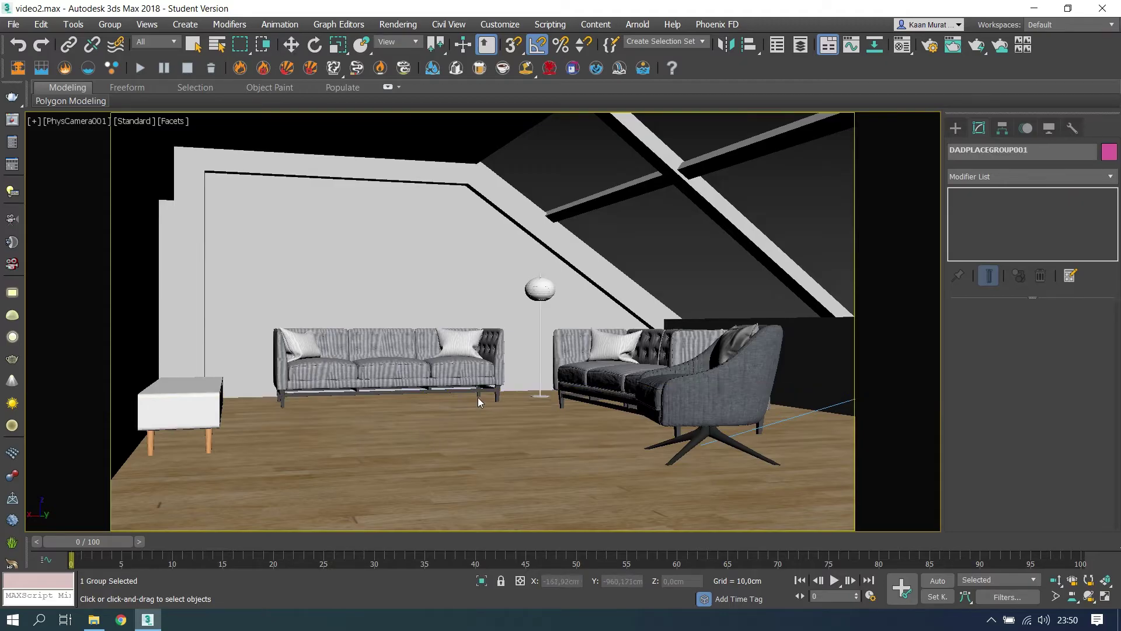
- Switch to Perspective and orbit to a close-up of the adel bubble chandelier and ceiling
key("p")
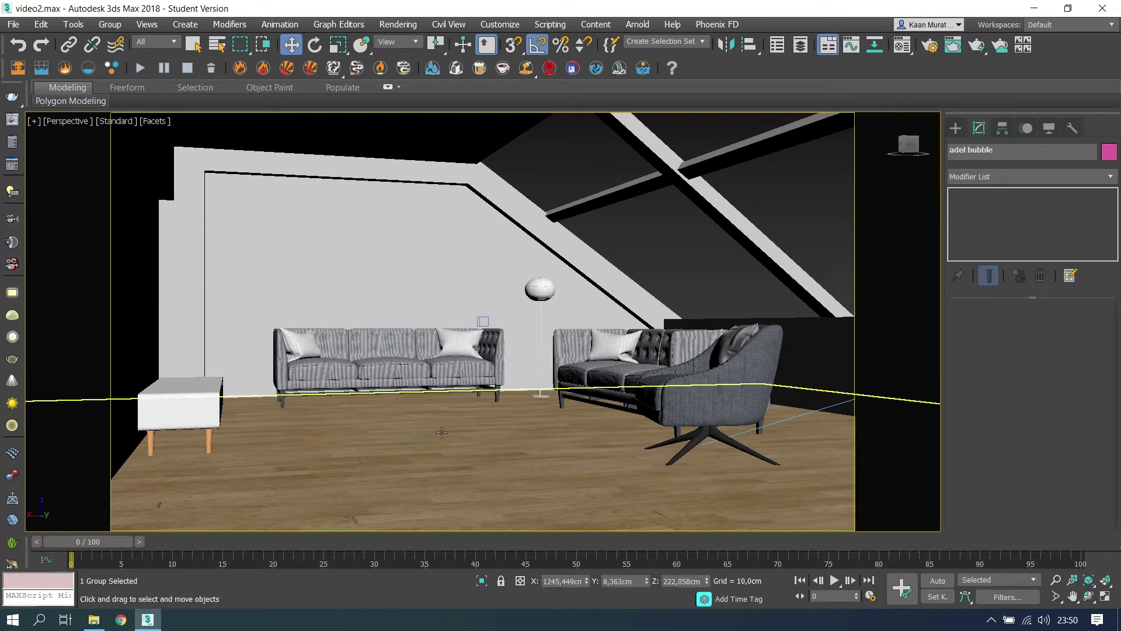
scroll(442, 432, "up", 3)
scroll(409, 441, "up", 3)
scroll(409, 441, "up", 3)
scroll(411, 440, "down", 10)
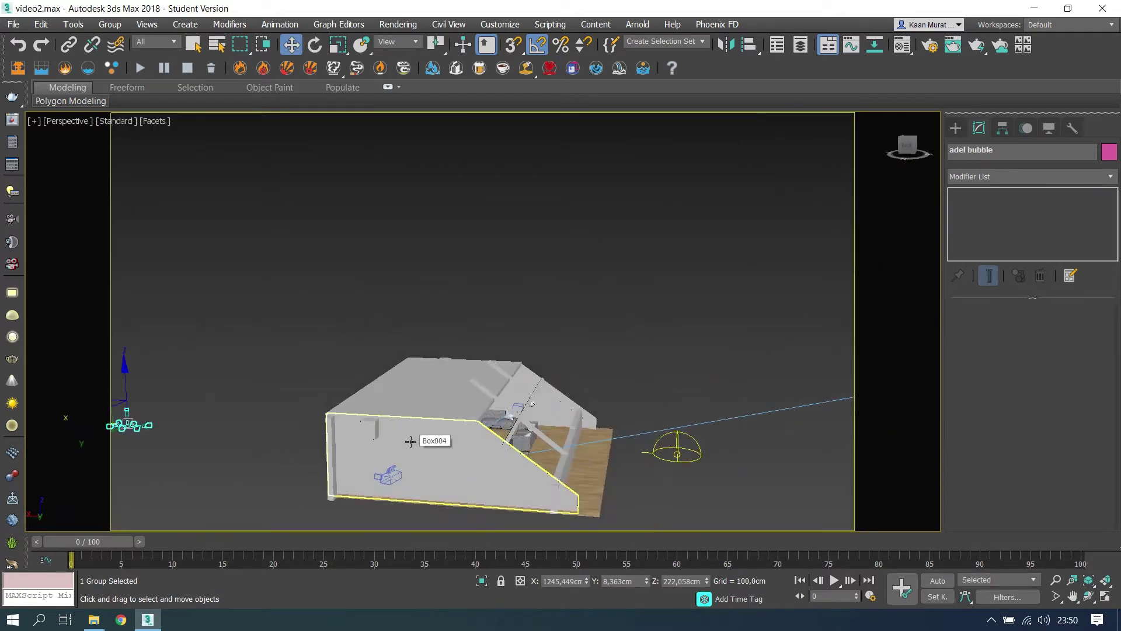
scroll(411, 441, "down", 3)
scroll(355, 403, "up", 6)
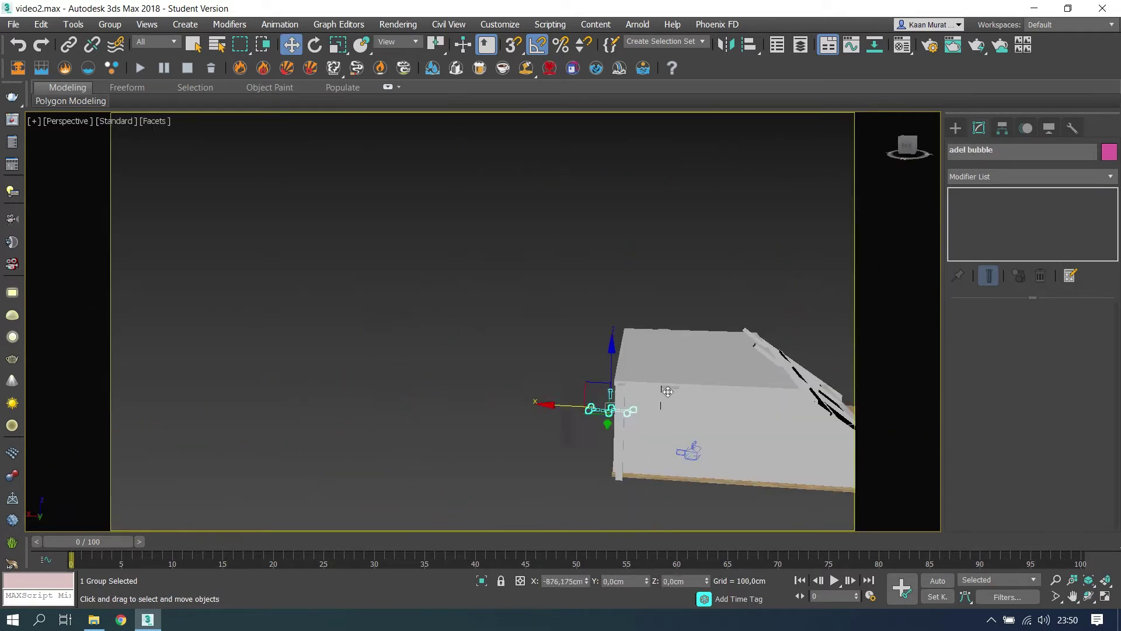
scroll(707, 390, "up", 5)
mouse_move(628, 408)
middle_mouse_down("alt")
mouse_move(771, 383)
mouse_move(408, 374)
middle_mouse_up("alt")
scroll(405, 368, "down", 4)
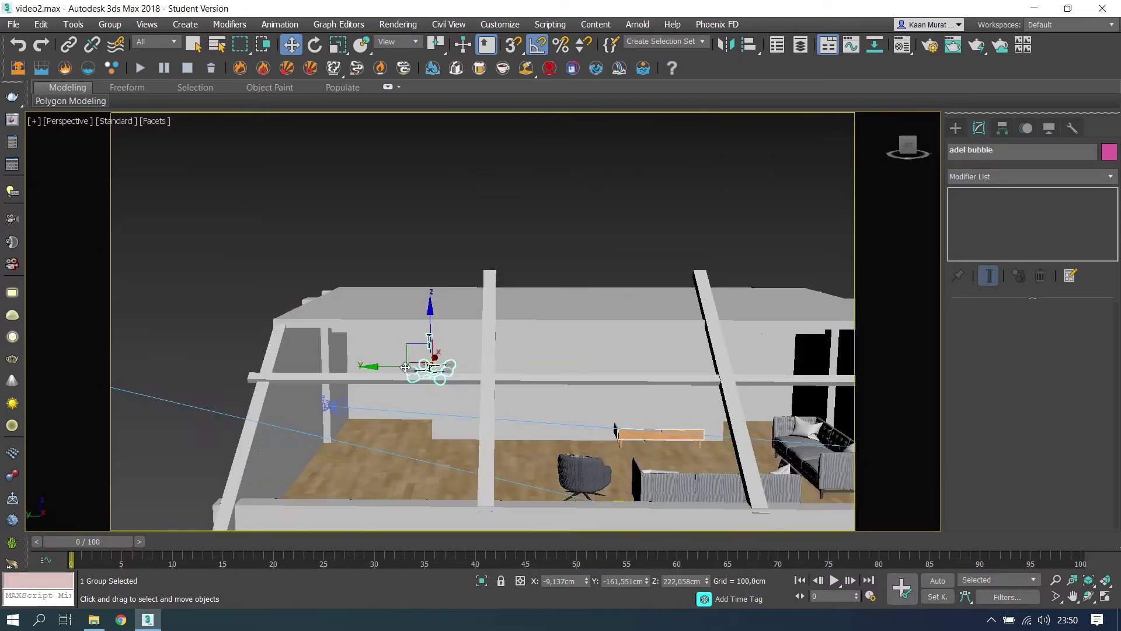
scroll(690, 356, "up", 3)
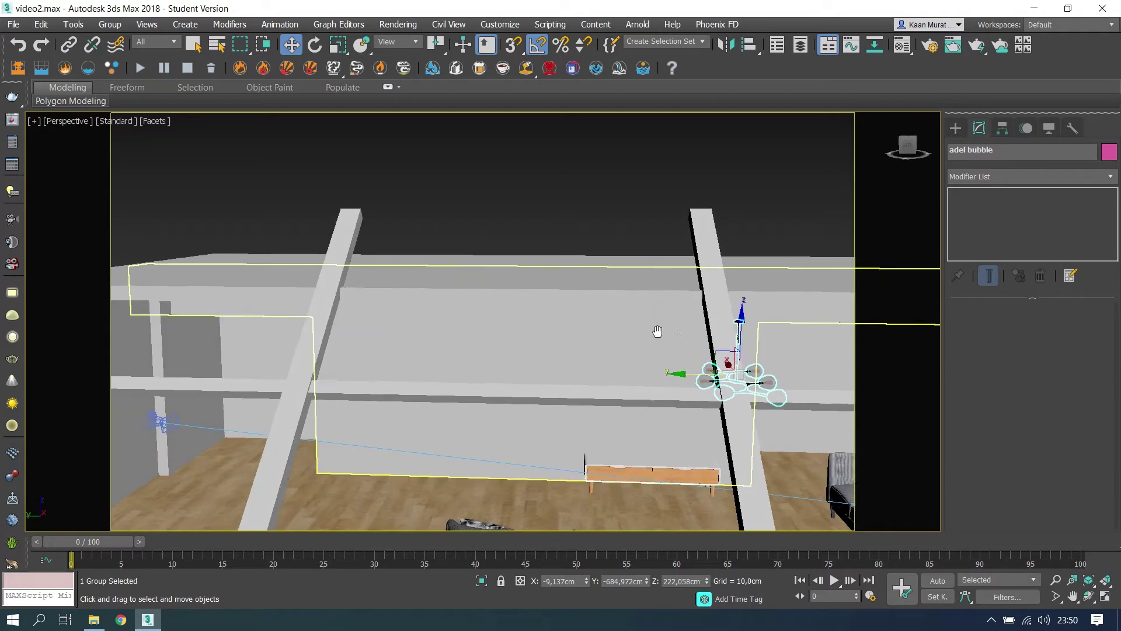
middle_click_drag(656, 328, 598, 310, "alt")
key("e")
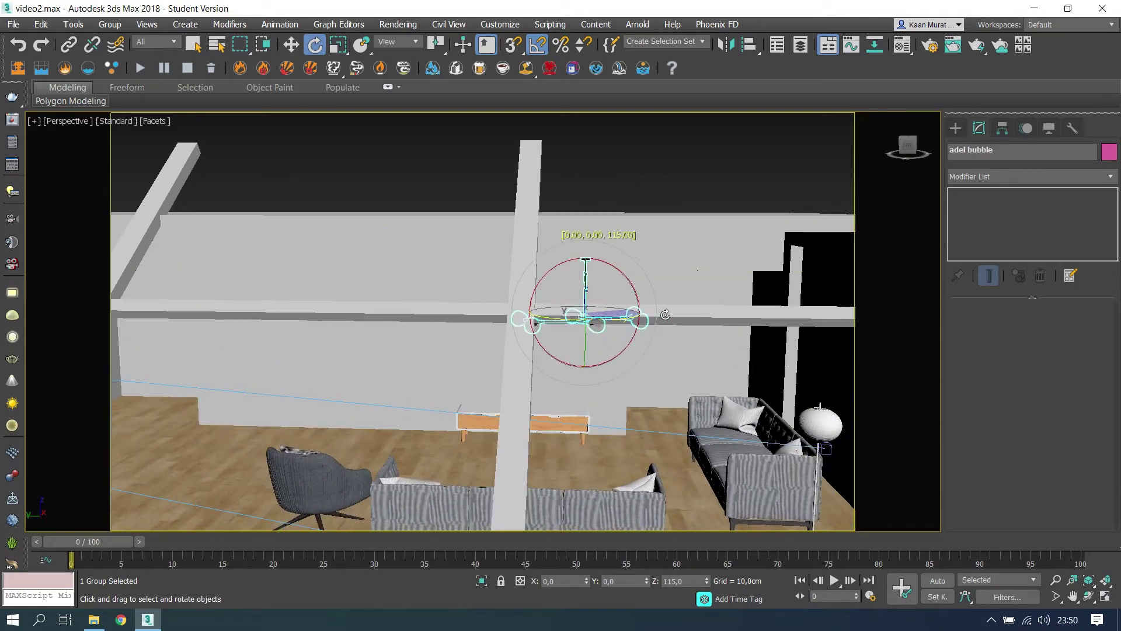
middle_click_drag(617, 296, 569, 239, "alt")
- Raise the adel bubble chandelier against the ceiling with lit, shaded viewport display
key("w")
left_click_drag(568, 239, 202, 144)
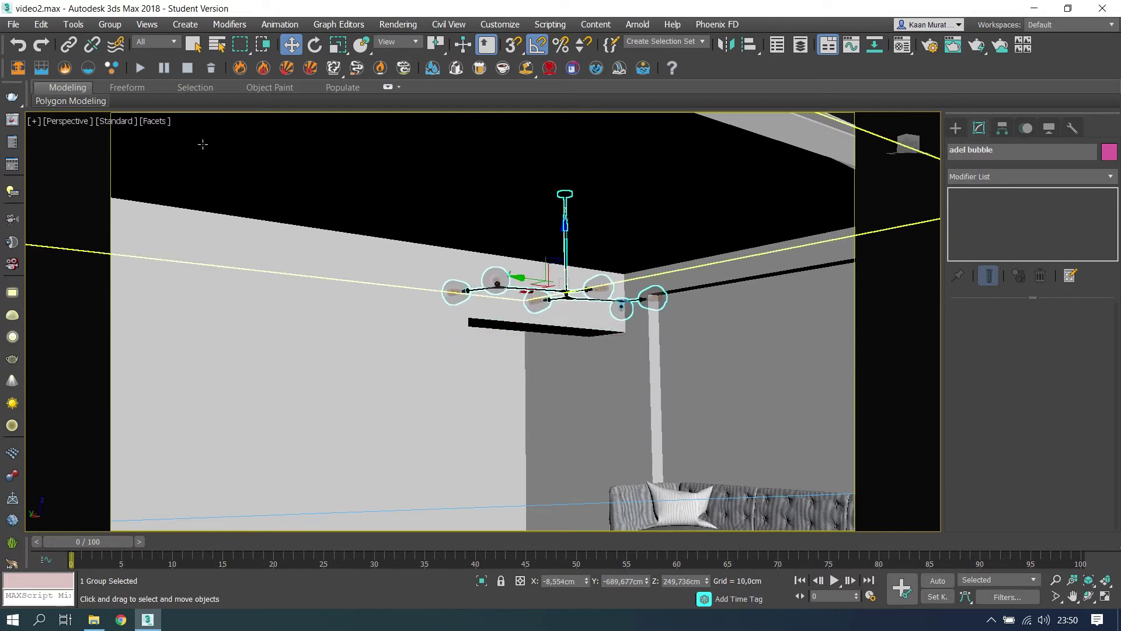
left_click(117, 121)
left_click(149, 159)
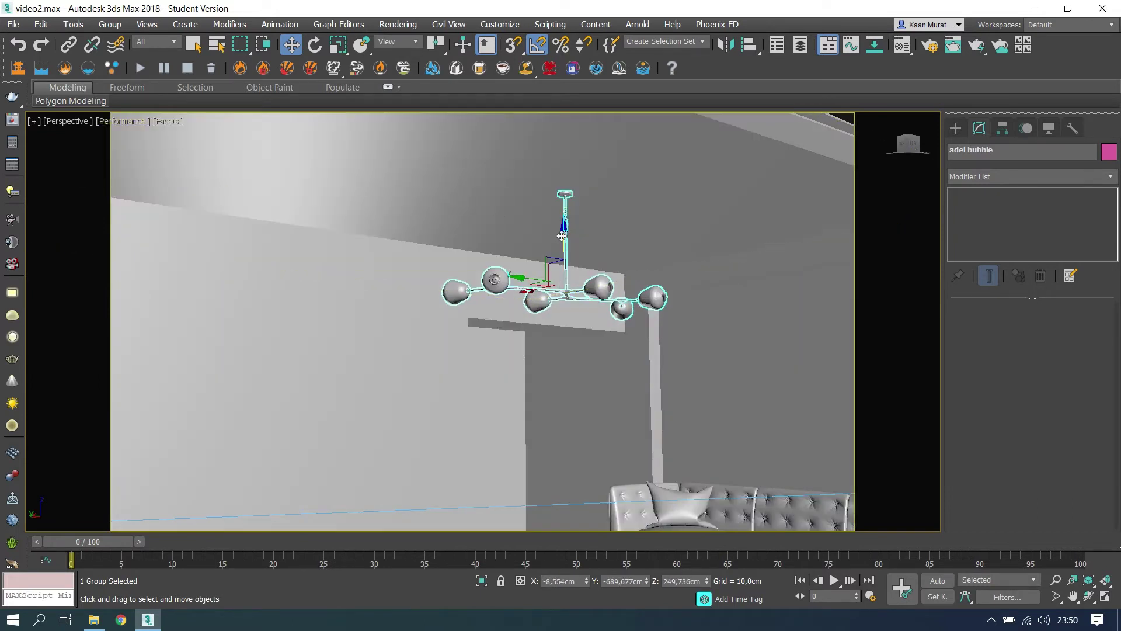
left_click_drag(562, 236, 564, 221)
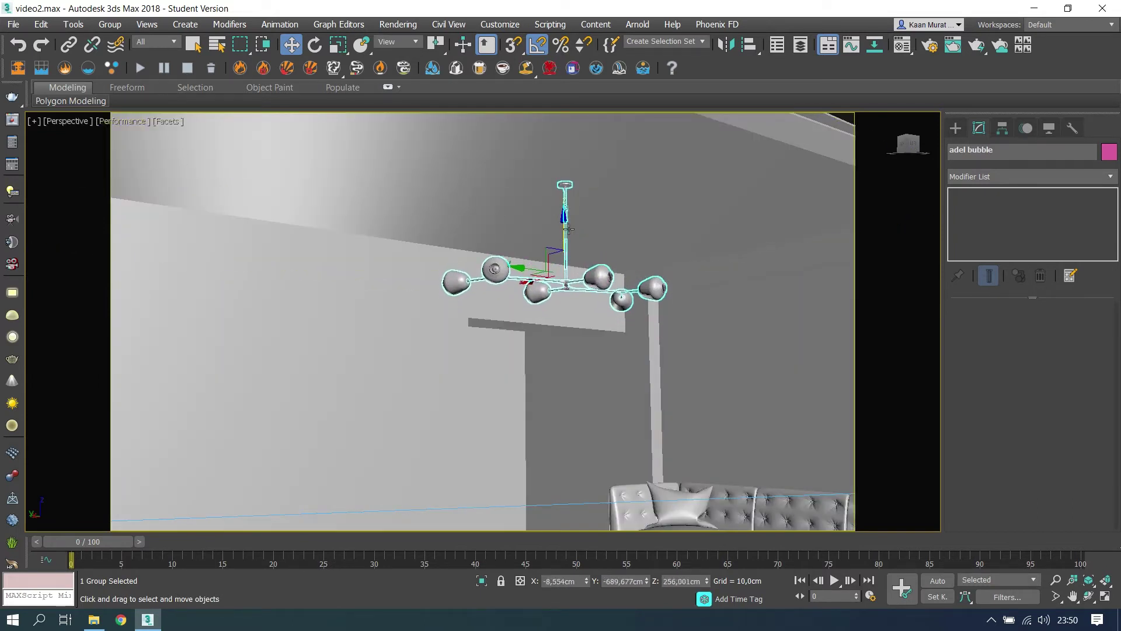
- Return to the PhysCamera001 view and bring up the Asset Tracking list
key("c")
left_click(641, 232)
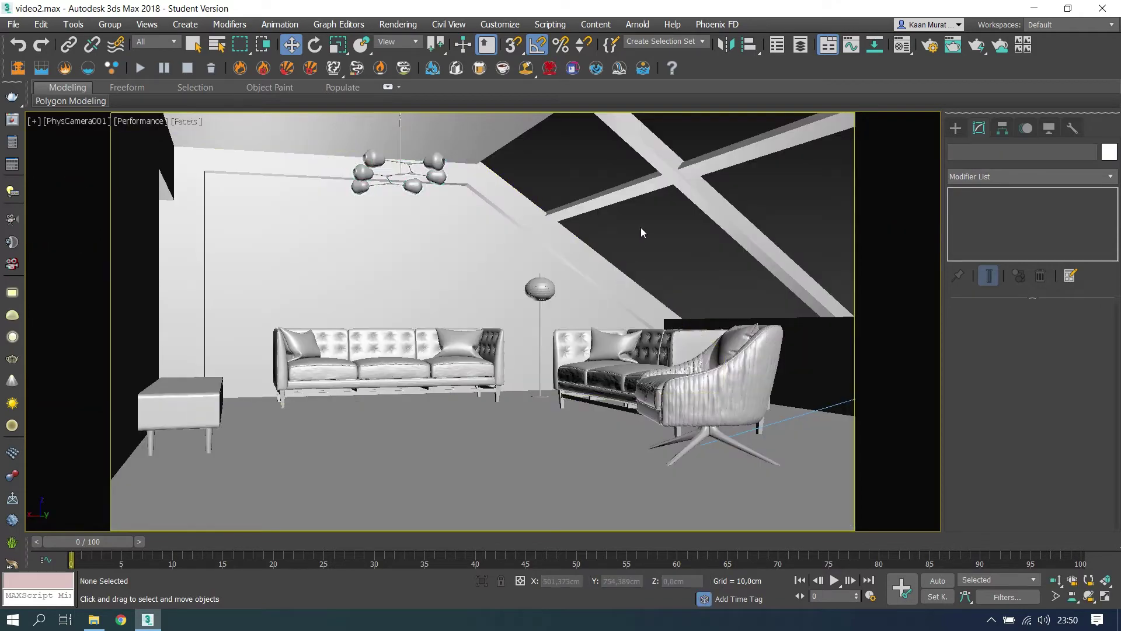
right_click(640, 227)
left_click(658, 367)
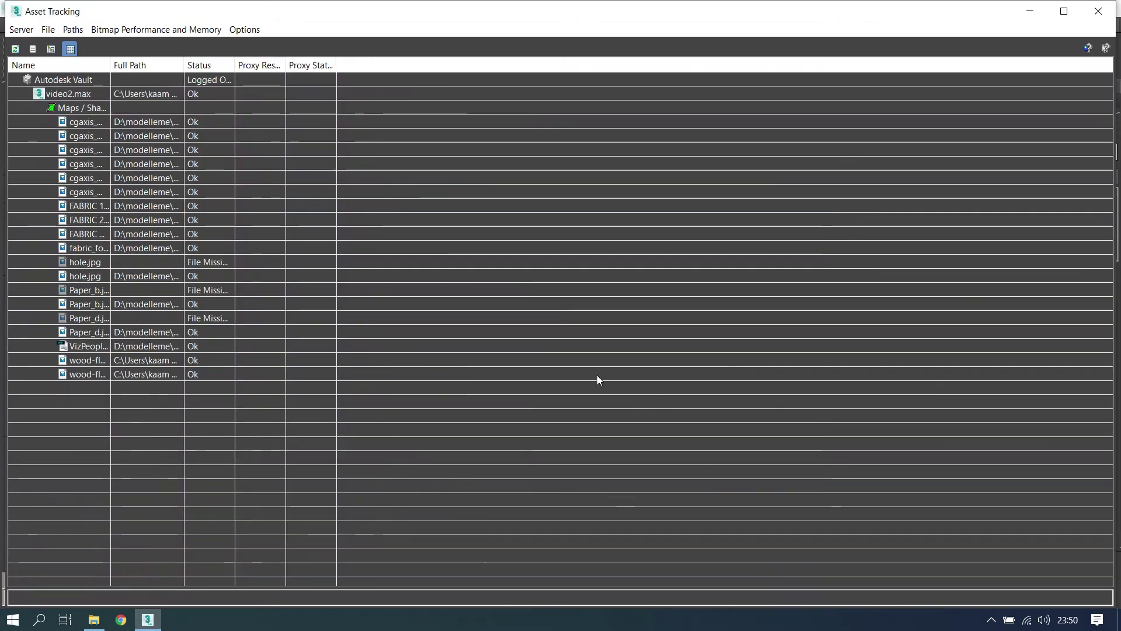
- Select the missing hole.jpg and paper maps, then put away the folder and Asset Tracking windows
left_click(199, 267)
left_click(193, 290, "ctrl")
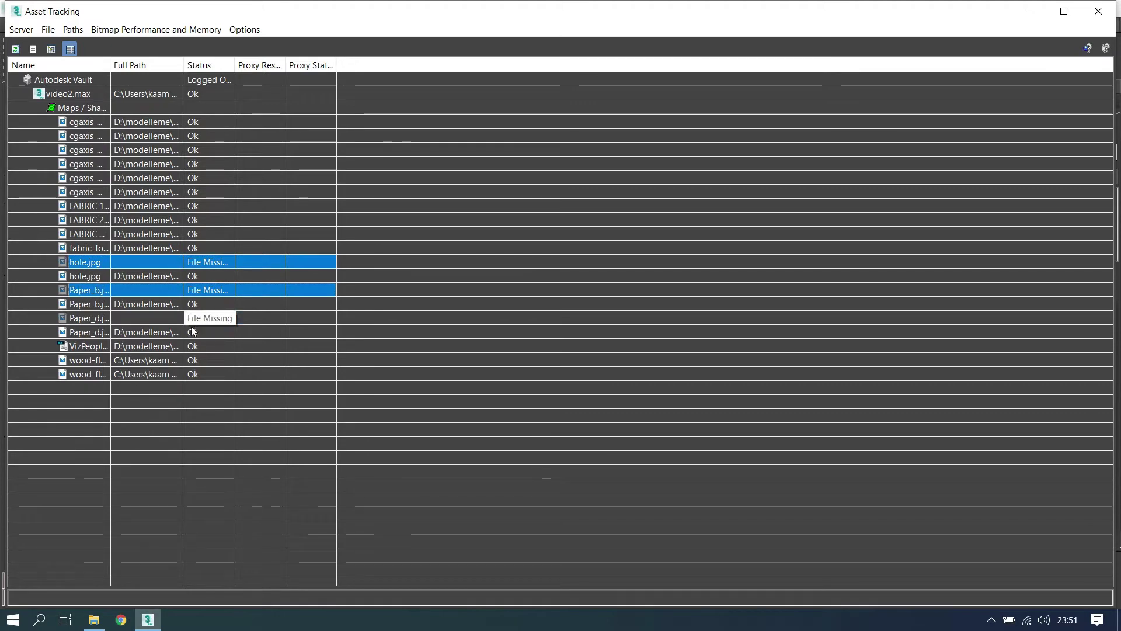
left_click(94, 619)
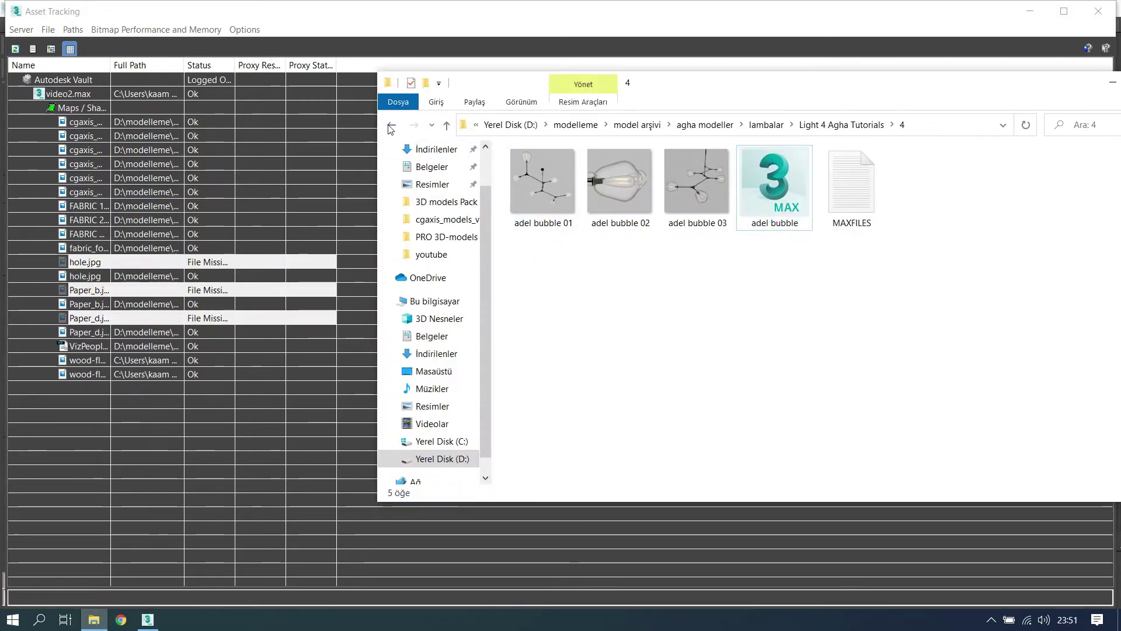
left_click(390, 126)
left_click(1101, 87)
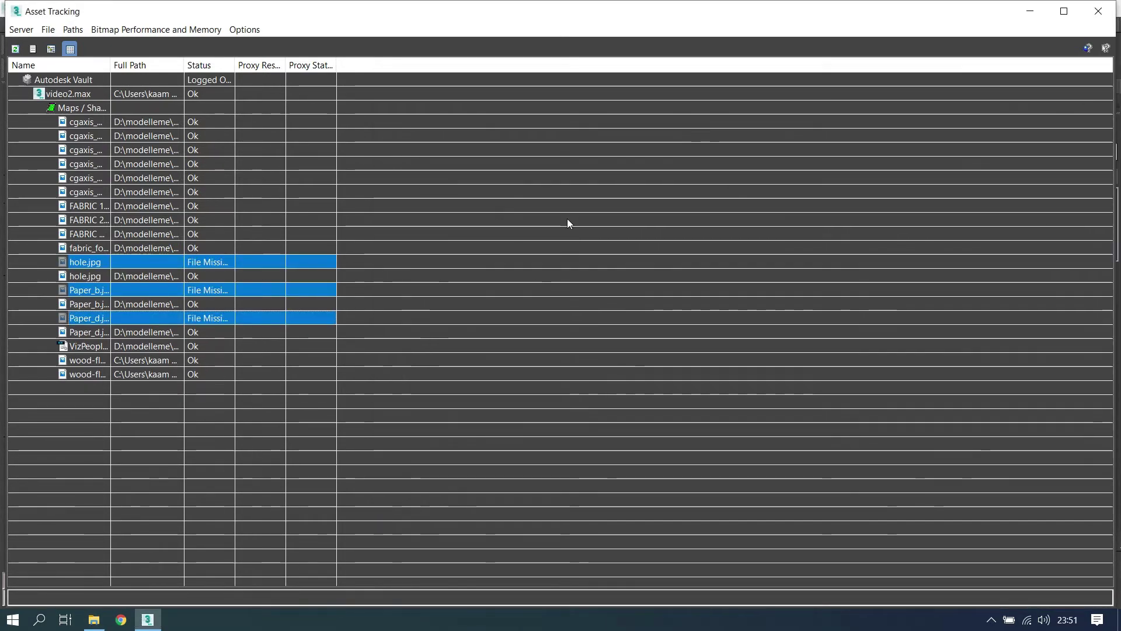
key("alt+F4")
- Reopen Asset Tracking, select all three missing maps and choose Set Path
key("shift+t")
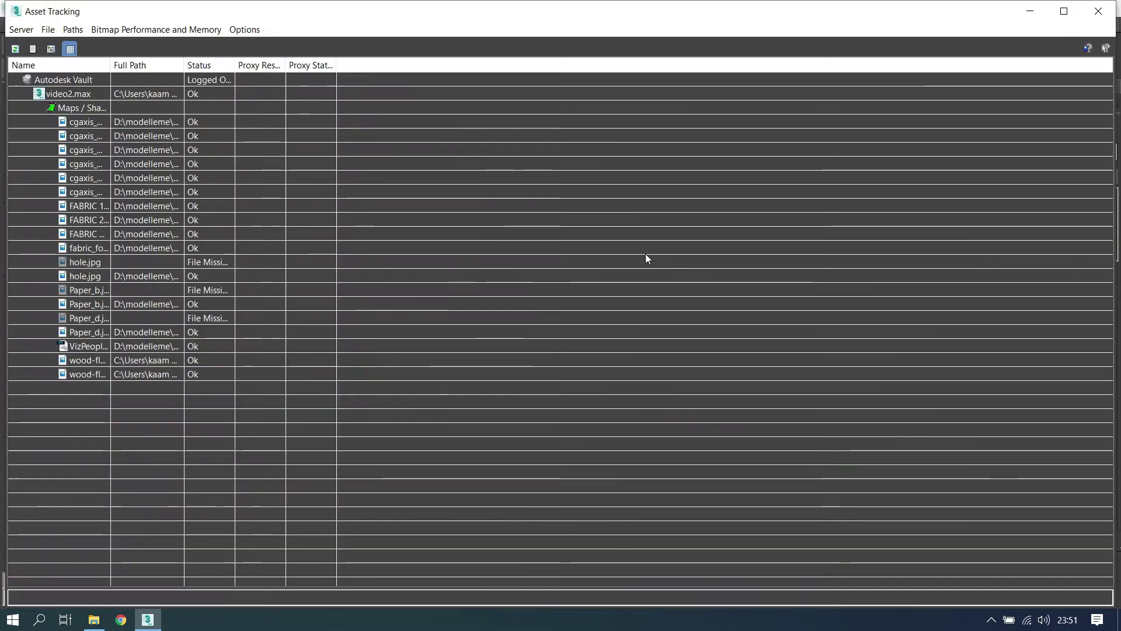
left_click(230, 324, "ctrl")
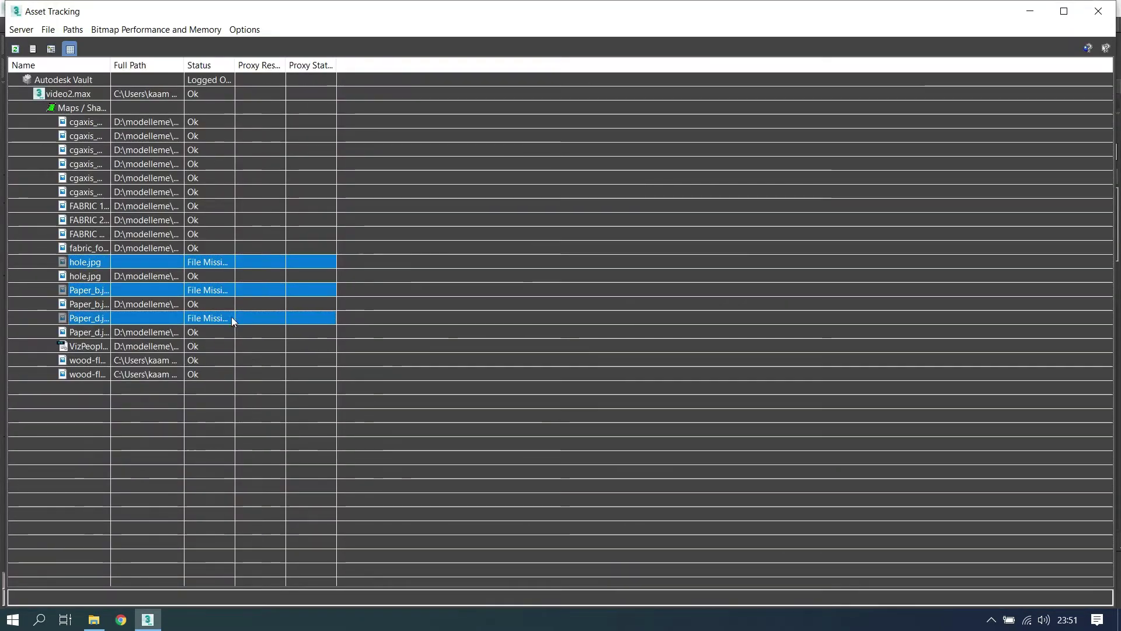
right_click(231, 324)
left_click(220, 352)
- Point the missing maps to the IKEA Соллефтео Texture folder and close Asset Tracking
left_click(693, 303)
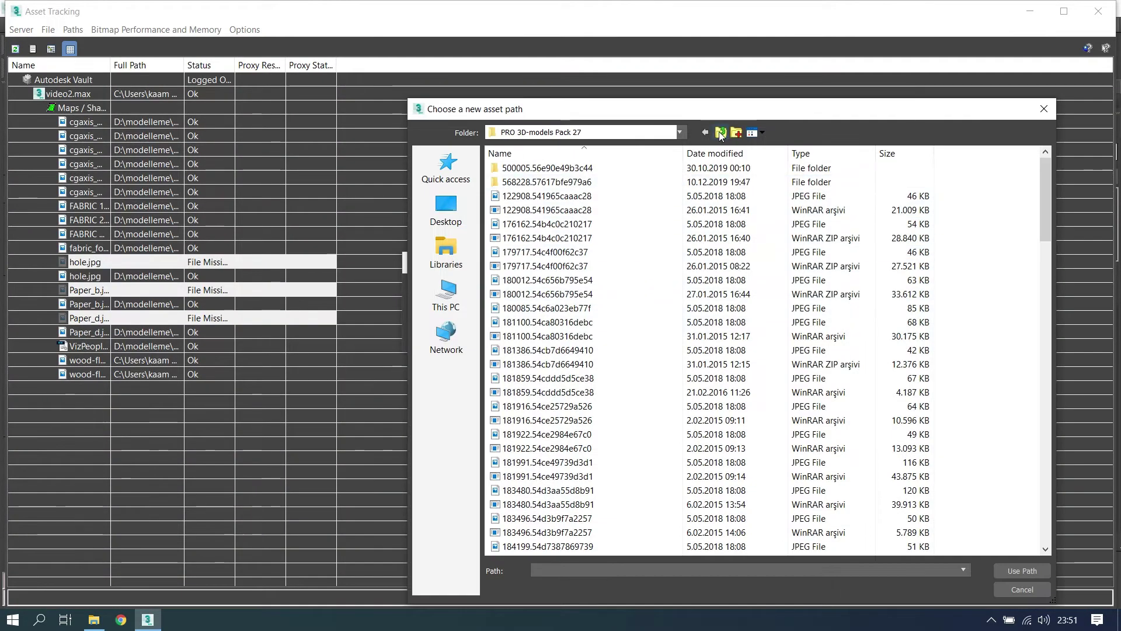
left_click(721, 134)
double_click(569, 238)
double_click(561, 168)
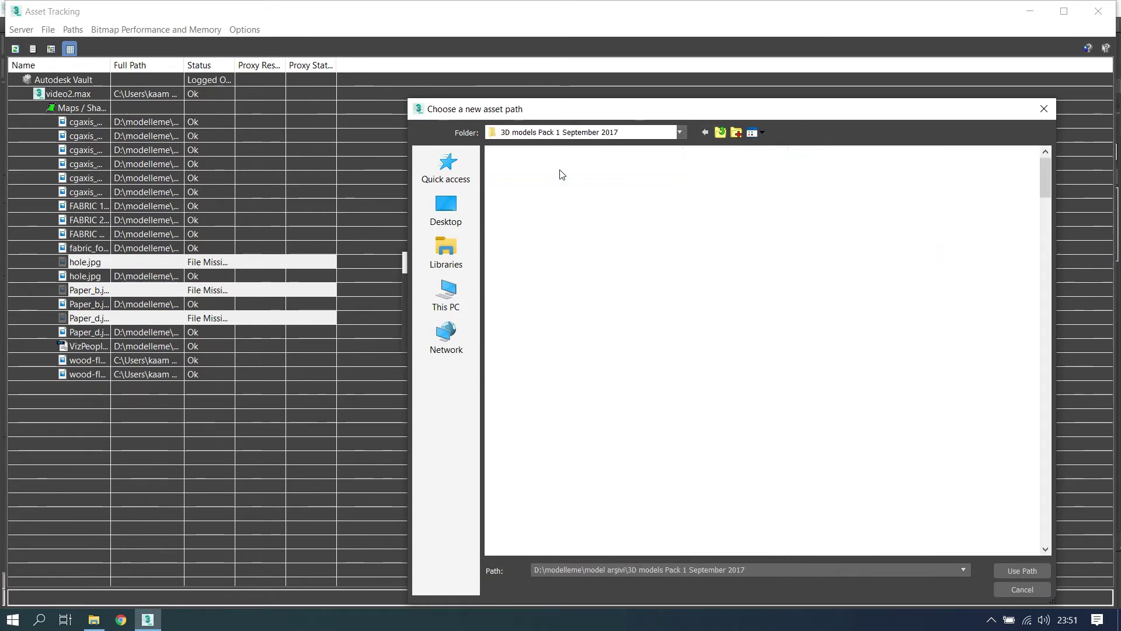
scroll(590, 263, "down", 10)
scroll(590, 263, "down", 10)
double_click(591, 288)
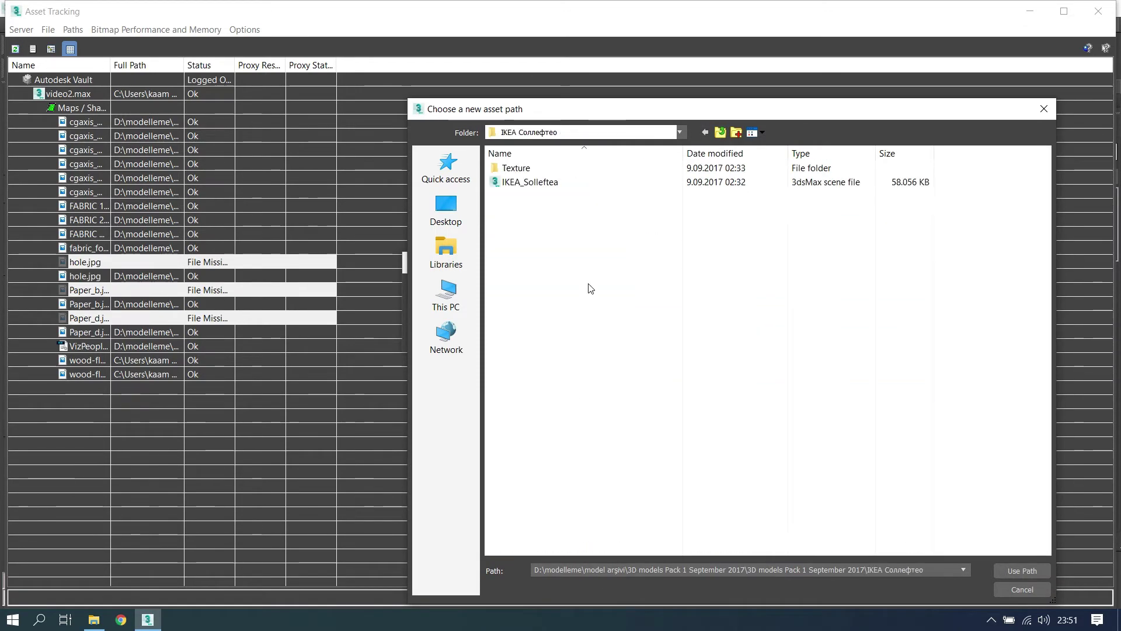
double_click(553, 171)
left_click(1006, 571)
left_click(626, 332)
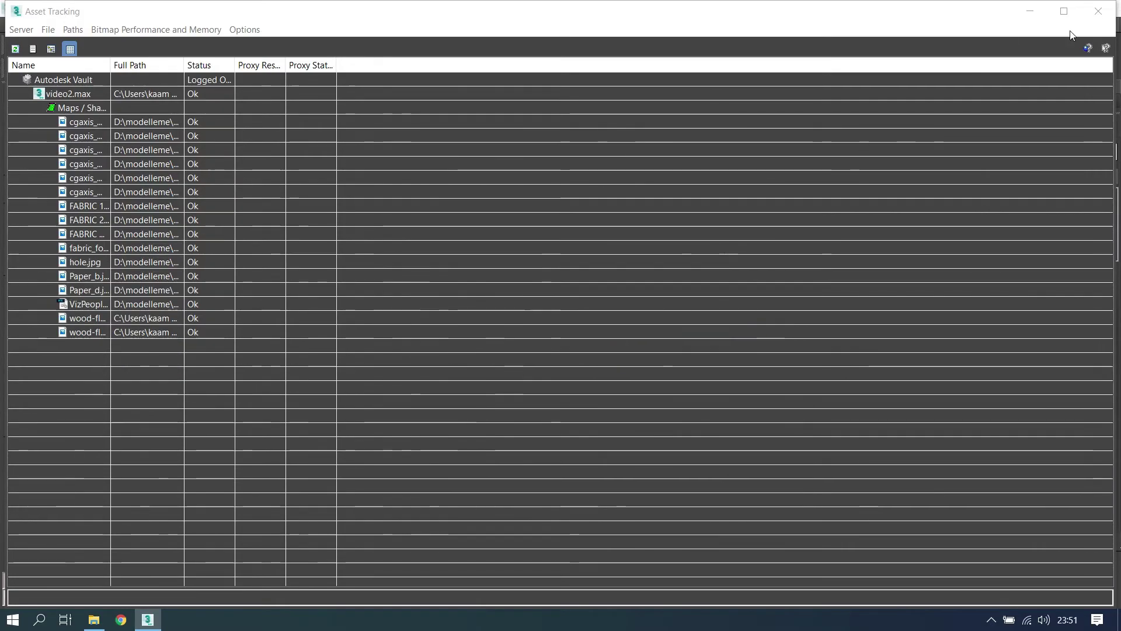
left_click(1098, 11)
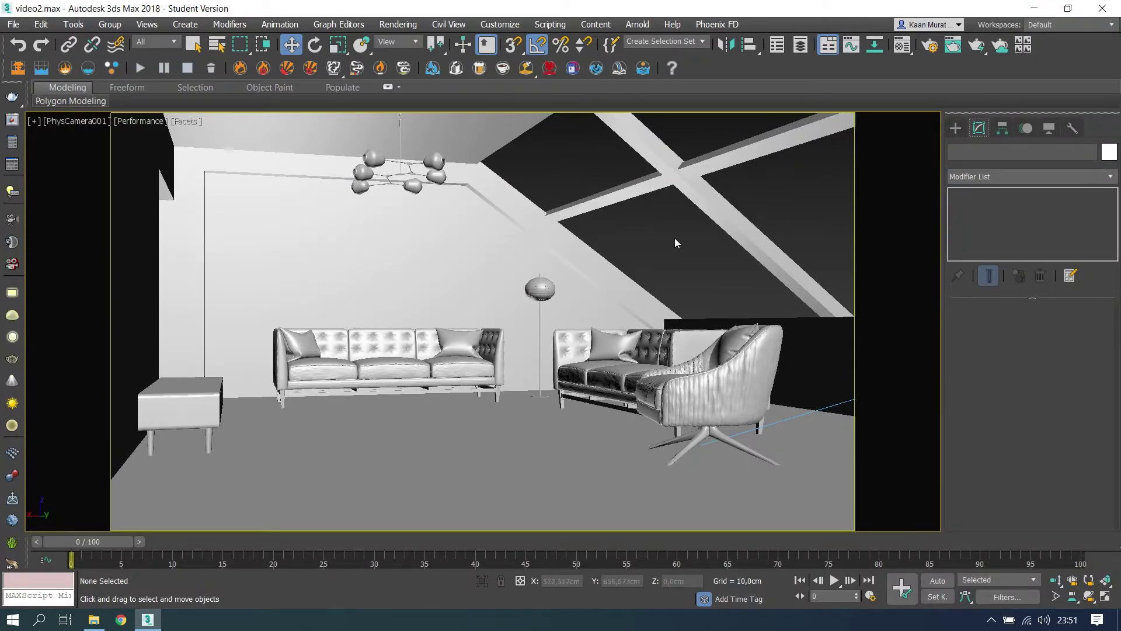
- Browse from modelleme through several folders into yeni modeller
key("alt+Tab")
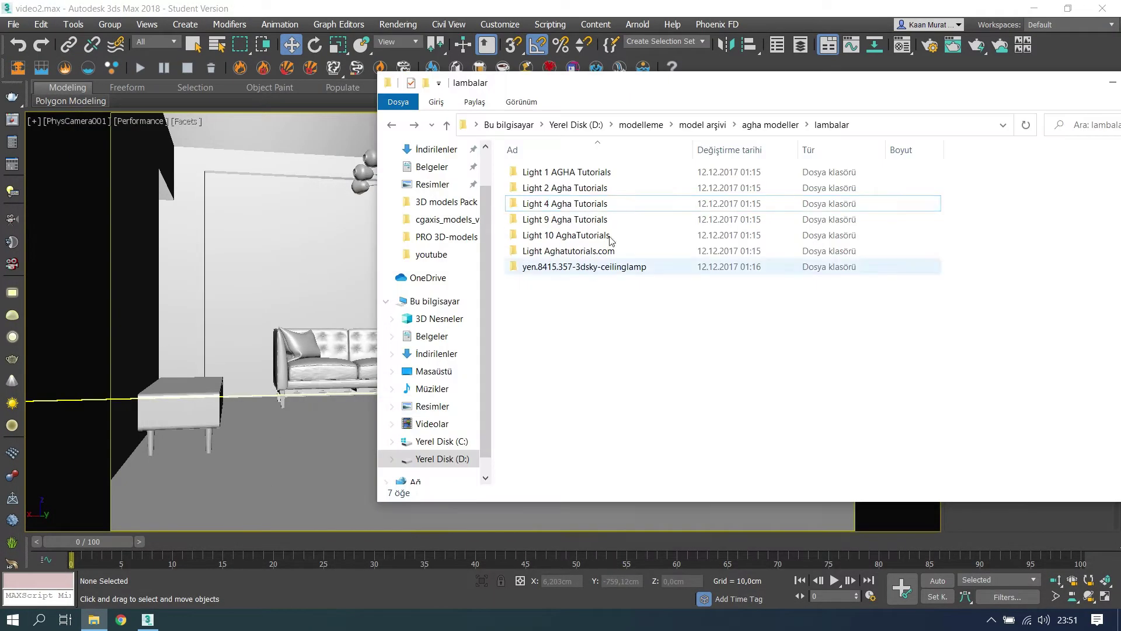
left_click(641, 125)
double_click(555, 319)
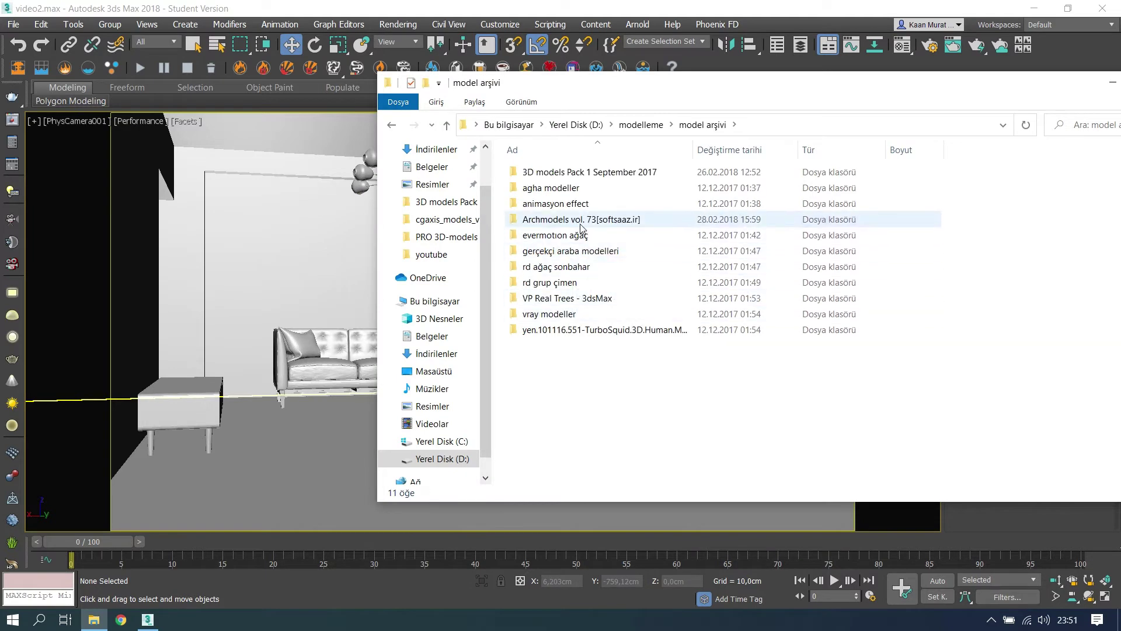
left_click(641, 124)
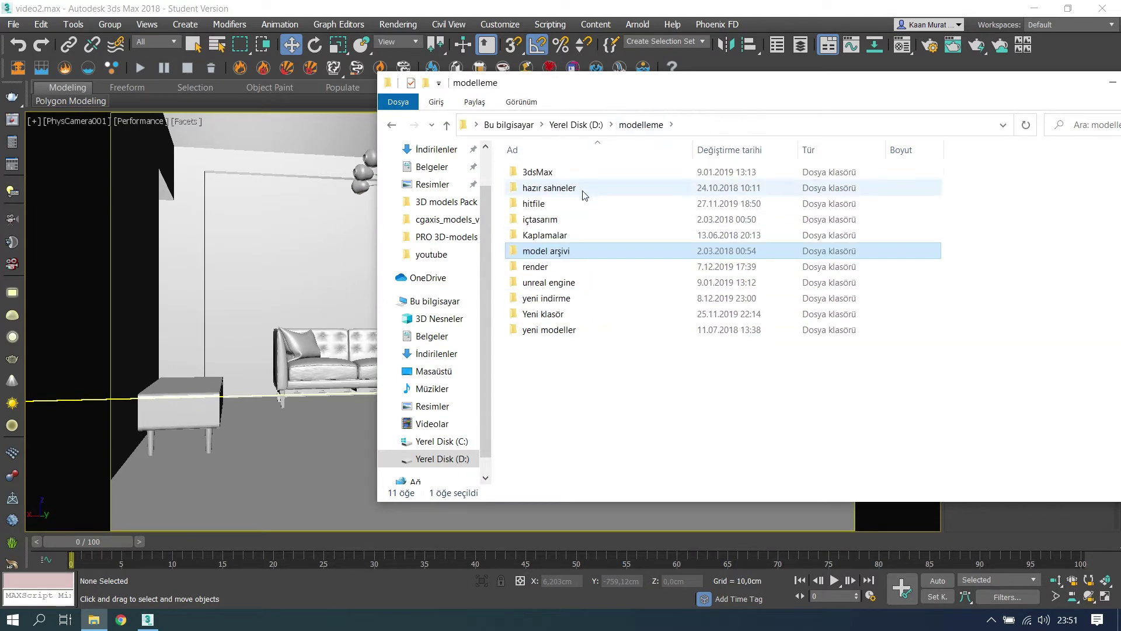
double_click(576, 203)
left_click(641, 125)
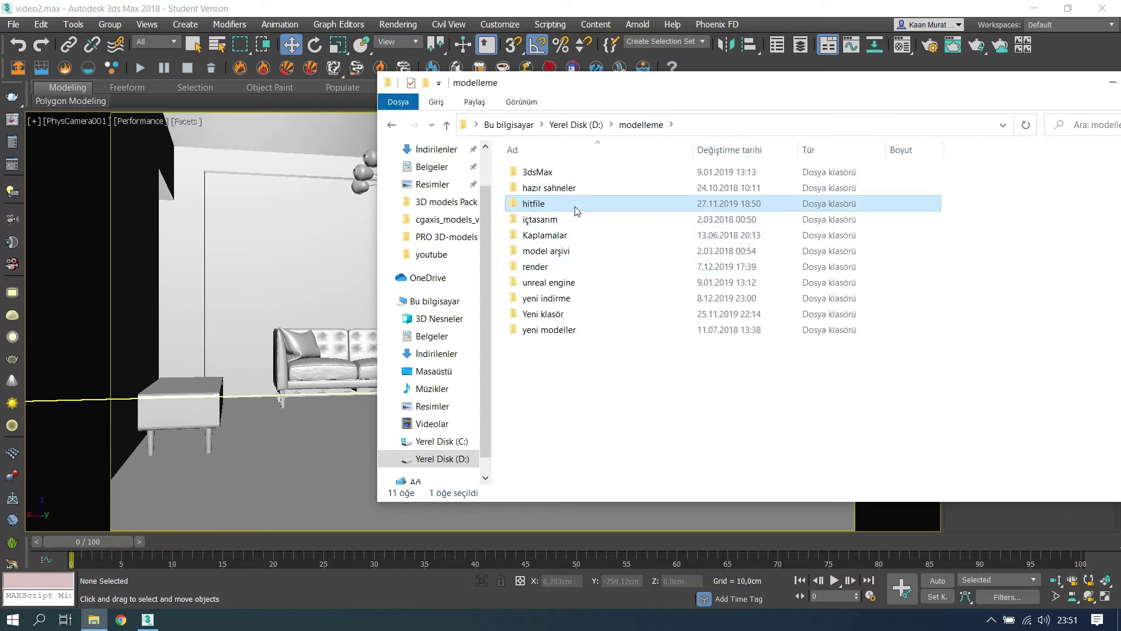
double_click(561, 298)
left_click(642, 124)
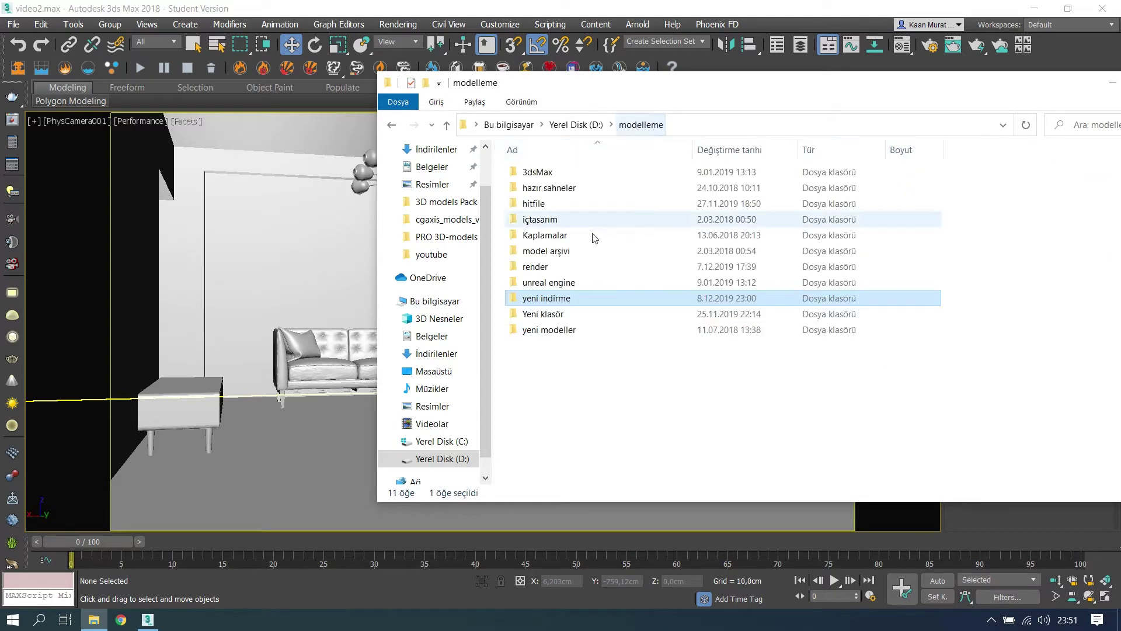
double_click(549, 329)
- Open the CGAxis Models Volume 18 folder, preview the TV image, and merge cgaxis_models_18_01
double_click(585, 315)
double_click(579, 172)
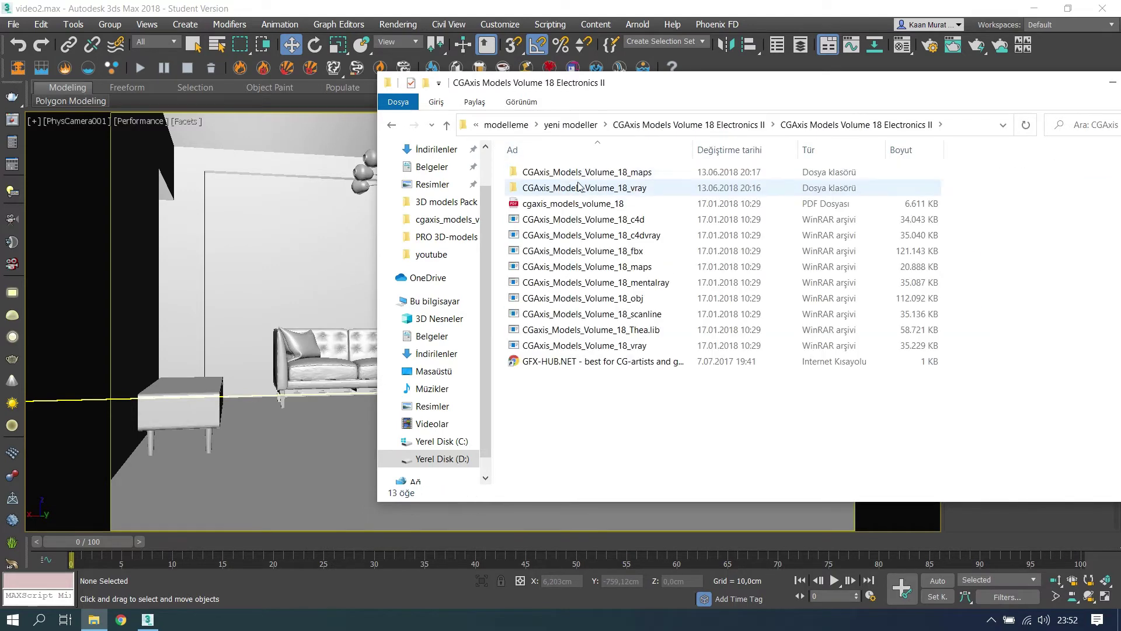
double_click(578, 171)
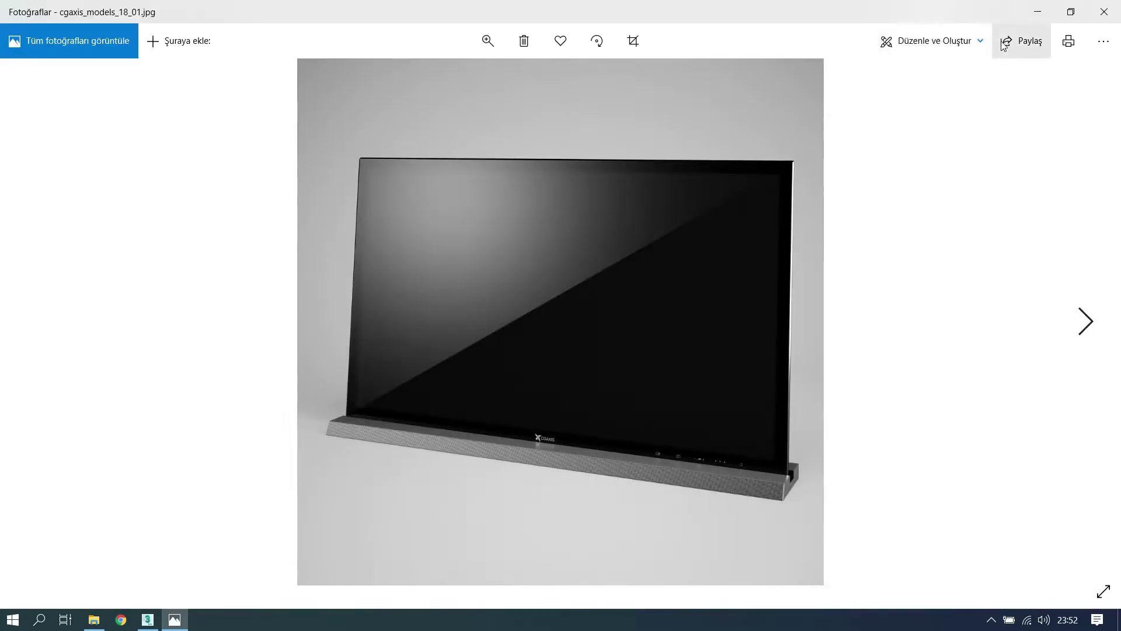
key("alt+F4")
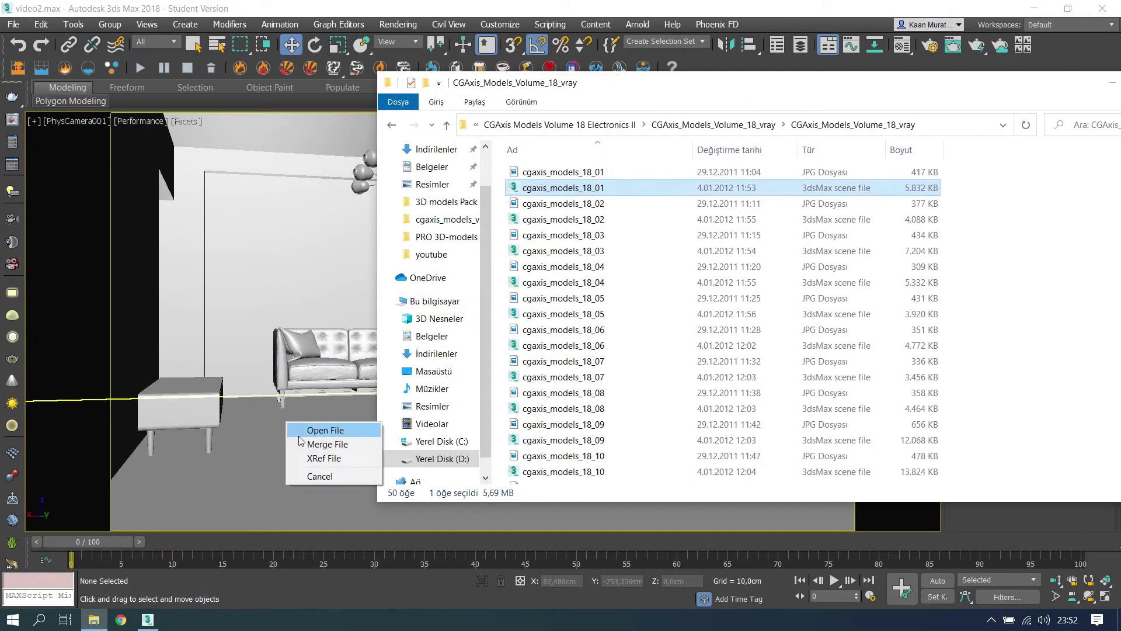
left_click(324, 444)
- Group the TV parts, turn the group 90 degrees, and align it onto the cabinet
left_click(109, 25)
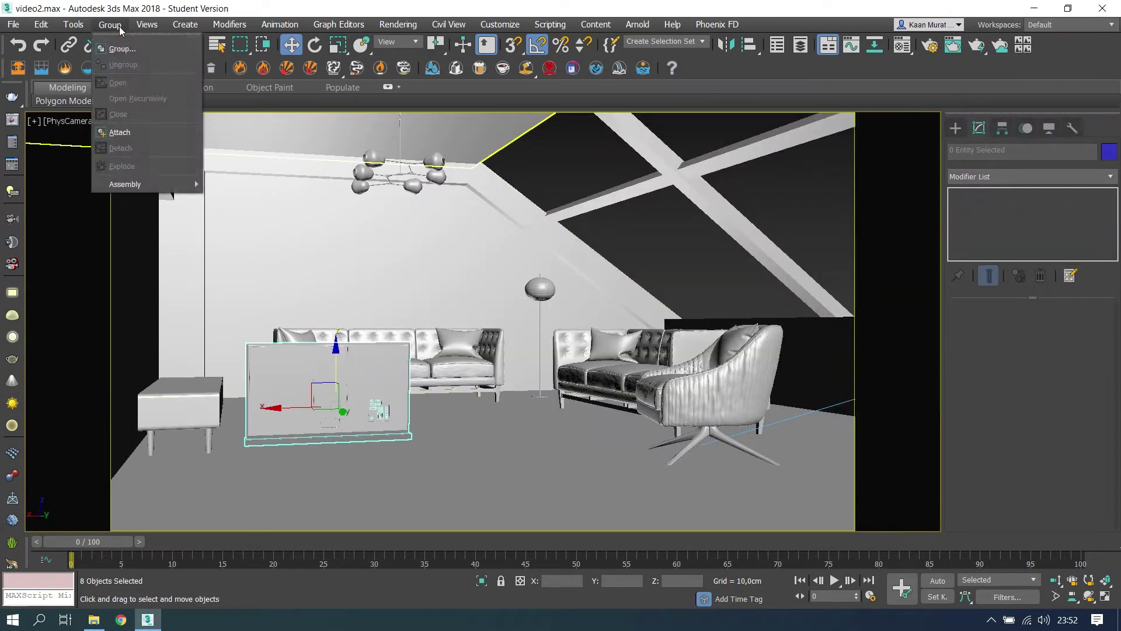
left_click(122, 48)
left_click(577, 342)
left_click_drag(363, 411, 309, 426)
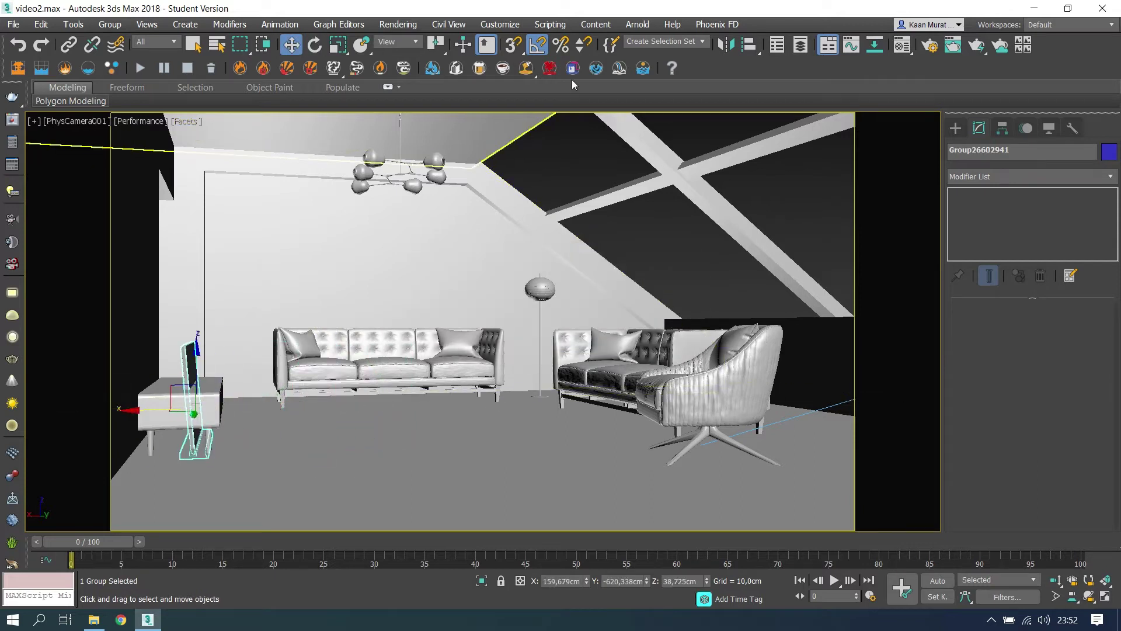
left_click(156, 413)
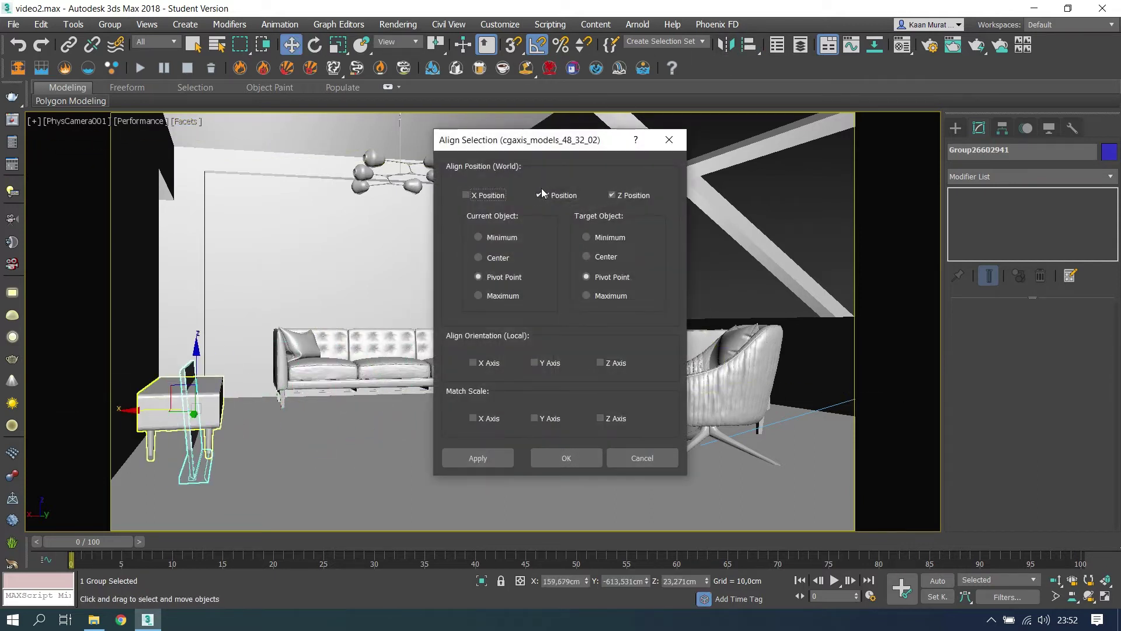
left_click(567, 458)
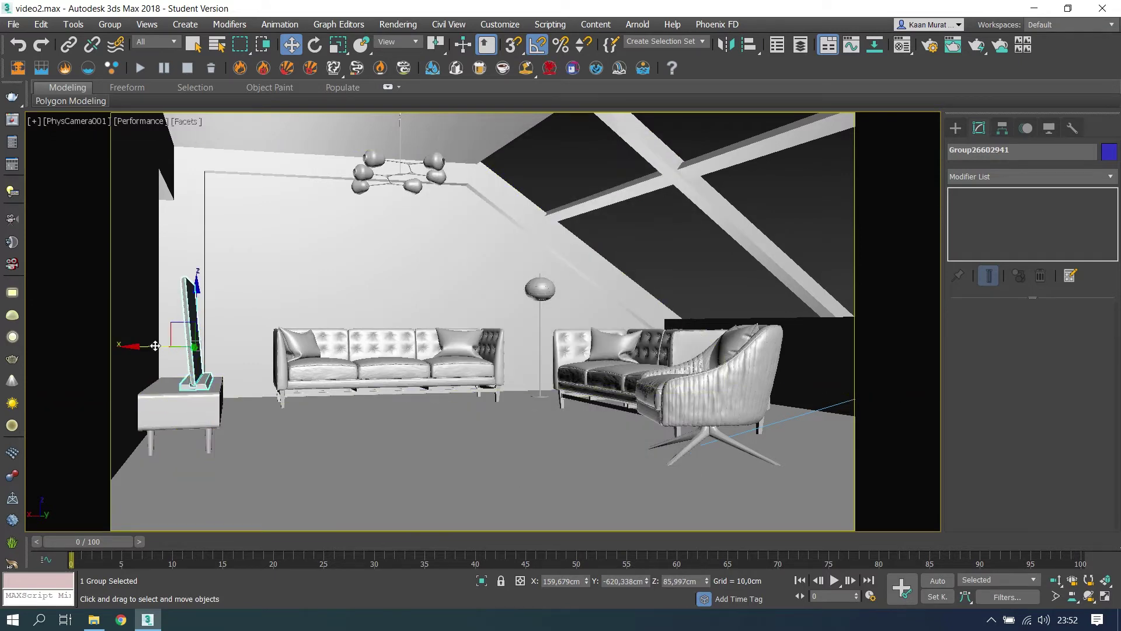
- Inspect the TV with Edged Faces, then view PhysCamera001 at Standard quality
key("z")
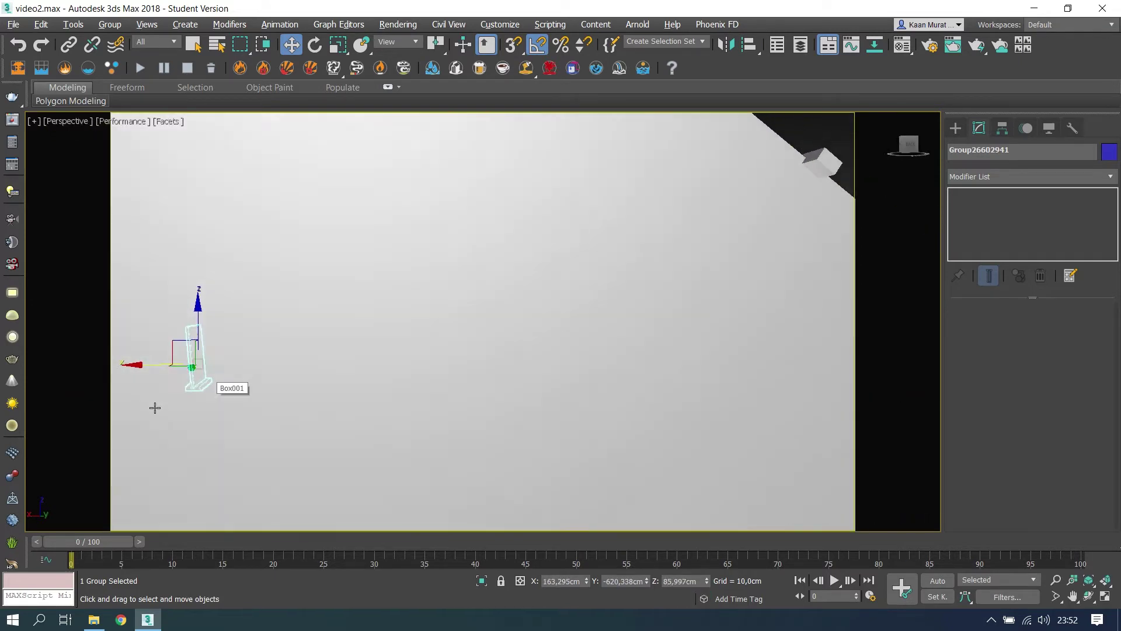
mouse_move(154, 405)
middle_mouse_down("alt")
mouse_move(82, 400)
mouse_move(332, 368)
middle_mouse_up("alt")
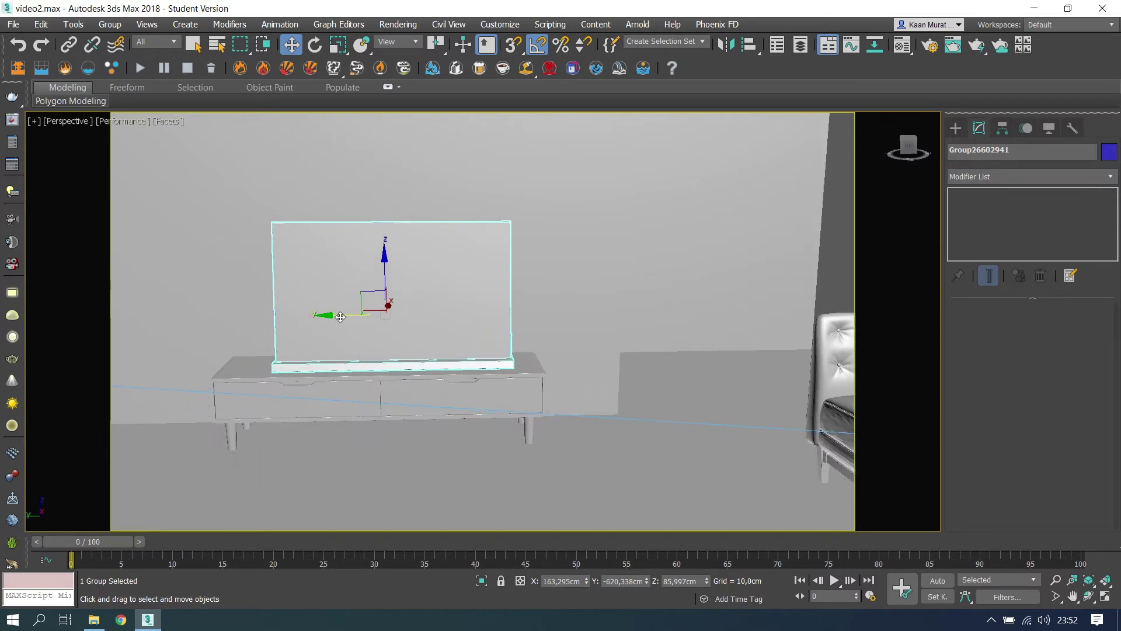
key("F4")
scroll(337, 316, "down", 5)
scroll(356, 341, "down", 4)
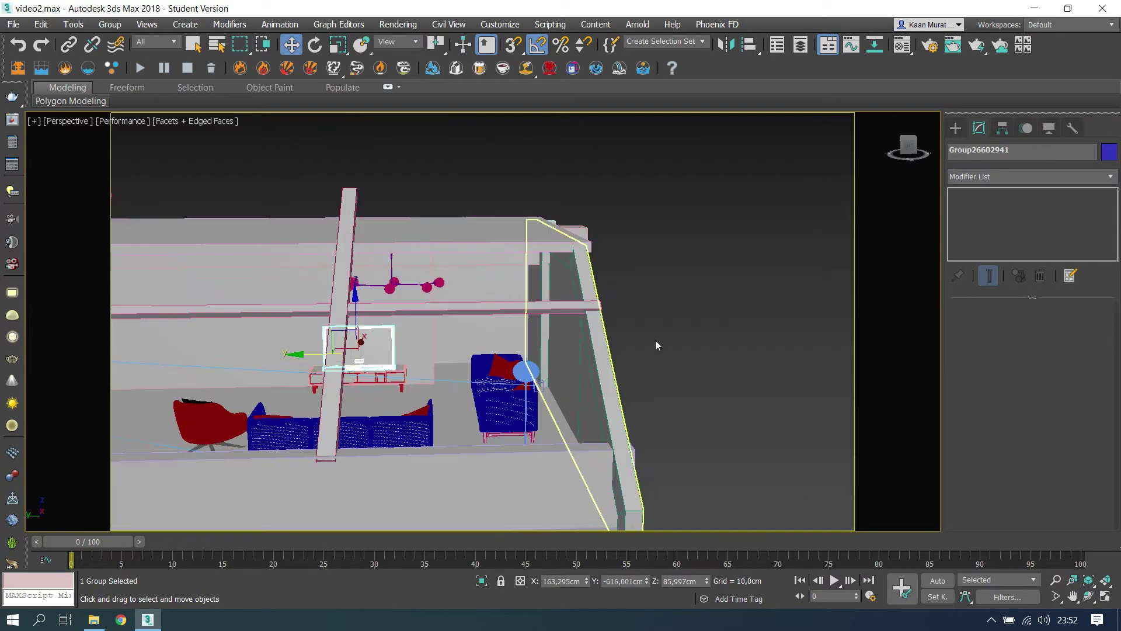
left_click(426, 369)
middle_click_drag(426, 368, 497, 339, "alt")
key("c")
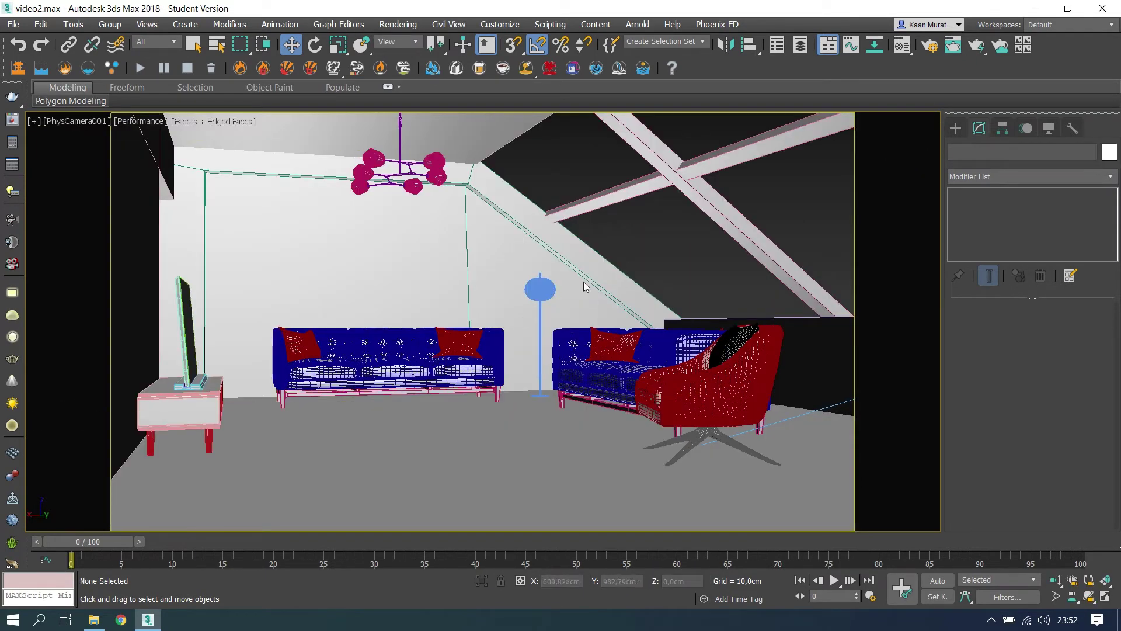
left_click(144, 123)
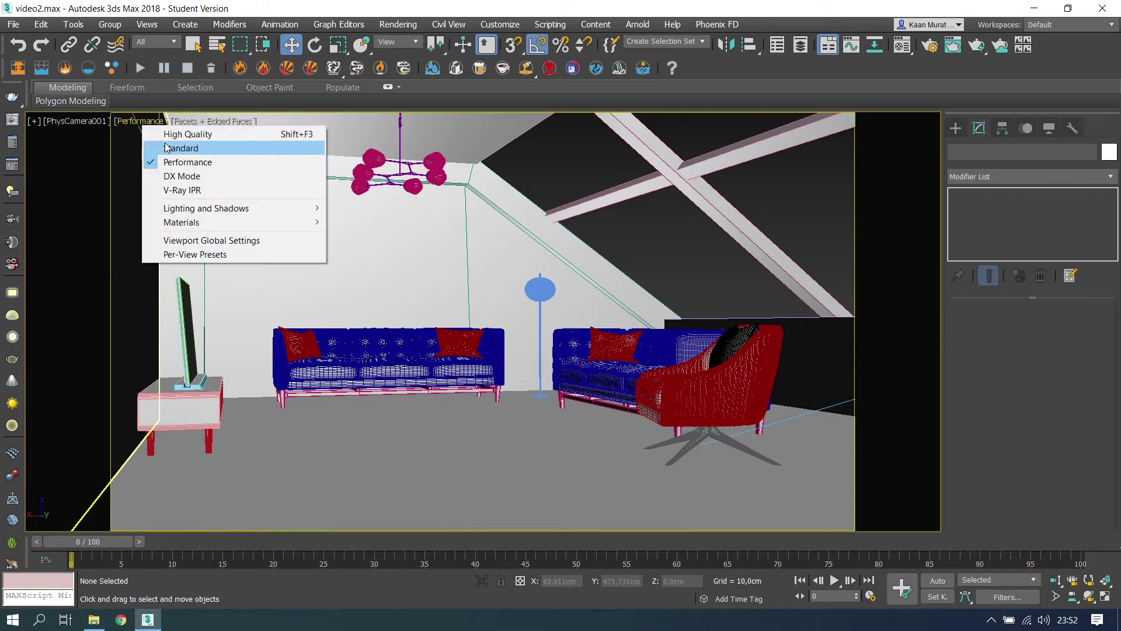
left_click(169, 148)
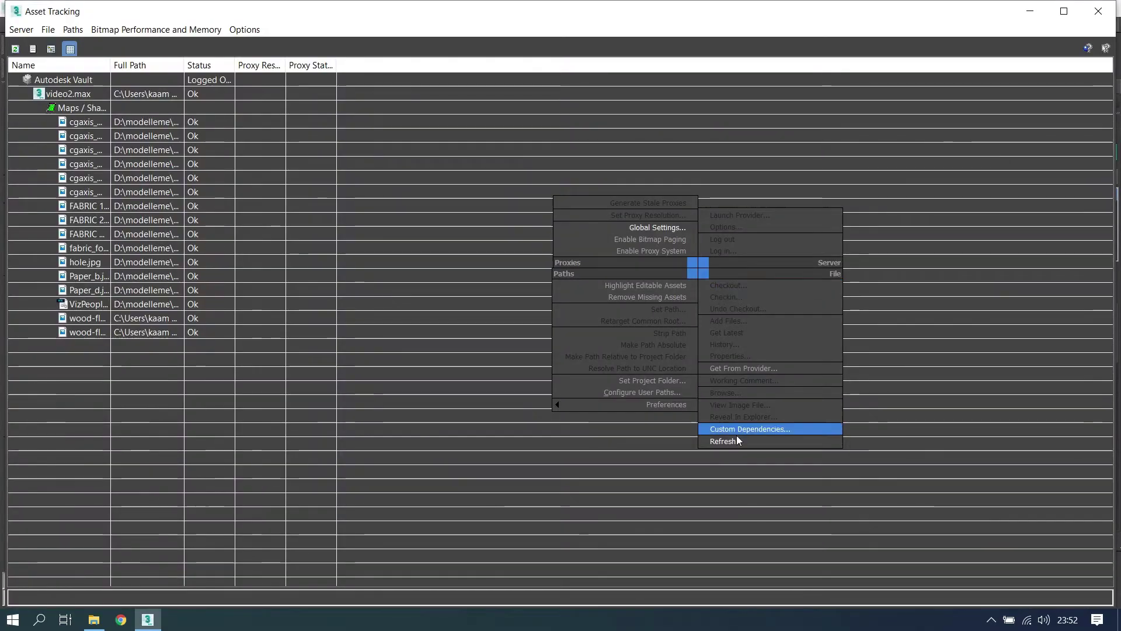
- Select the ten missing cgaxis maps and choose Set Path
left_click(738, 440)
left_click(207, 122)
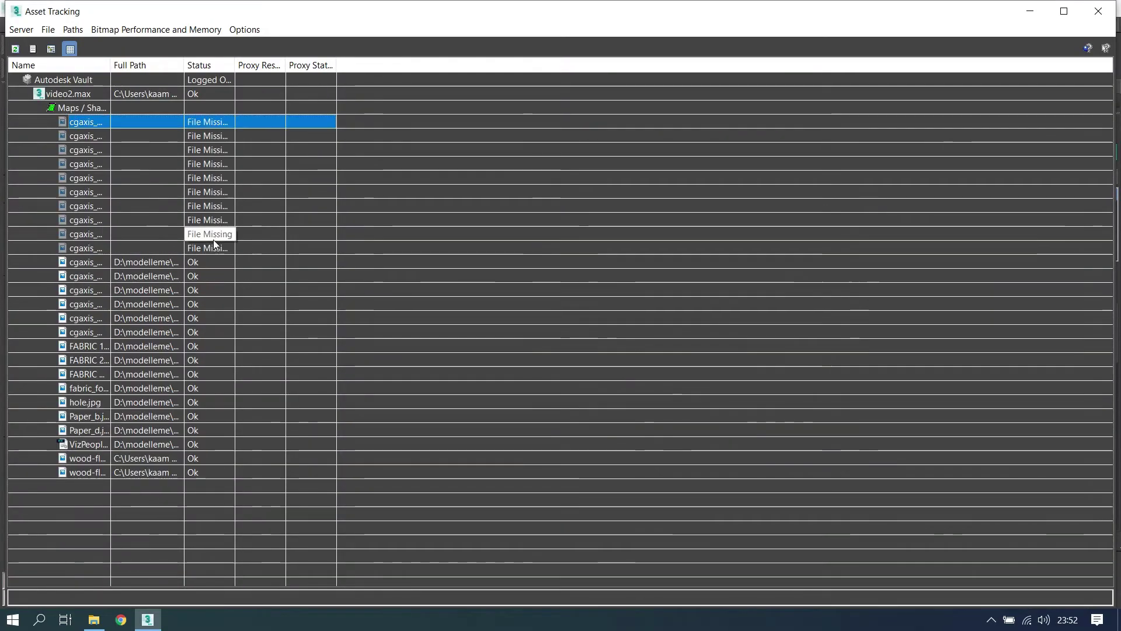
left_click(214, 248, "shift")
right_click(214, 249)
left_click(253, 247)
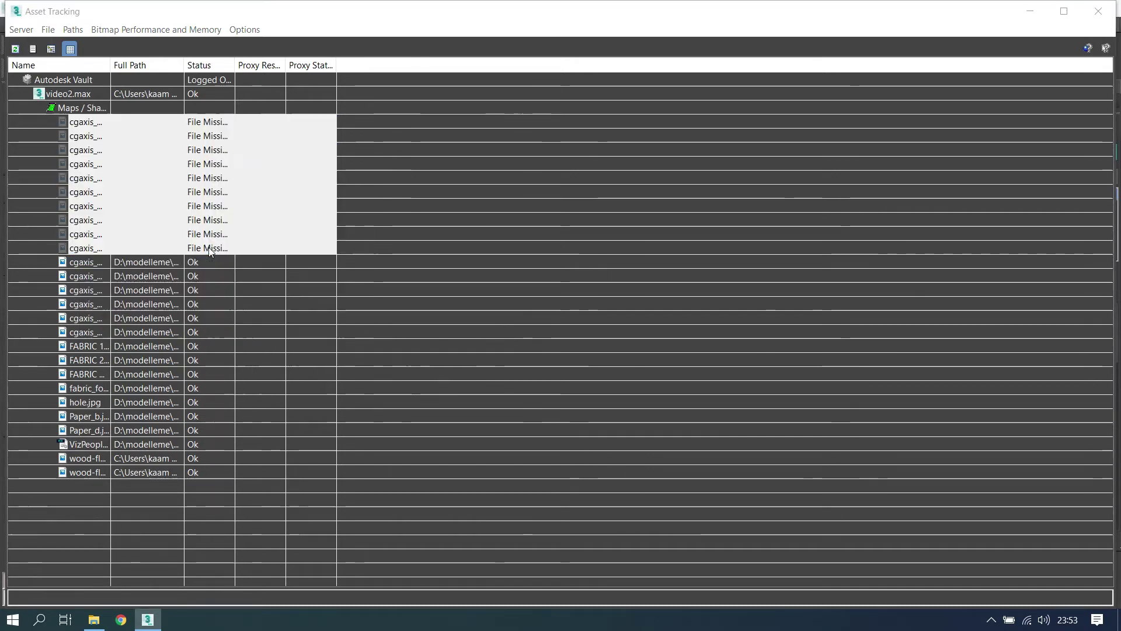
- Point the maps to the CGAxis_Models_Volume_18_maps folder and close Asset Tracking
left_click(699, 309)
left_click(721, 136)
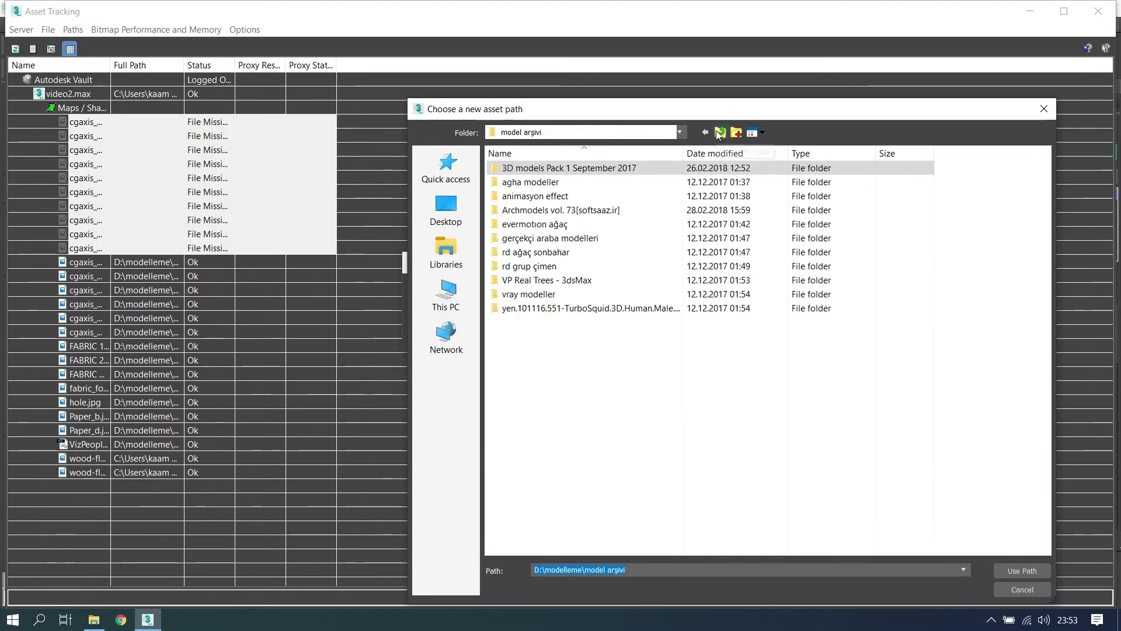
left_click(720, 136)
double_click(580, 309)
double_click(579, 287)
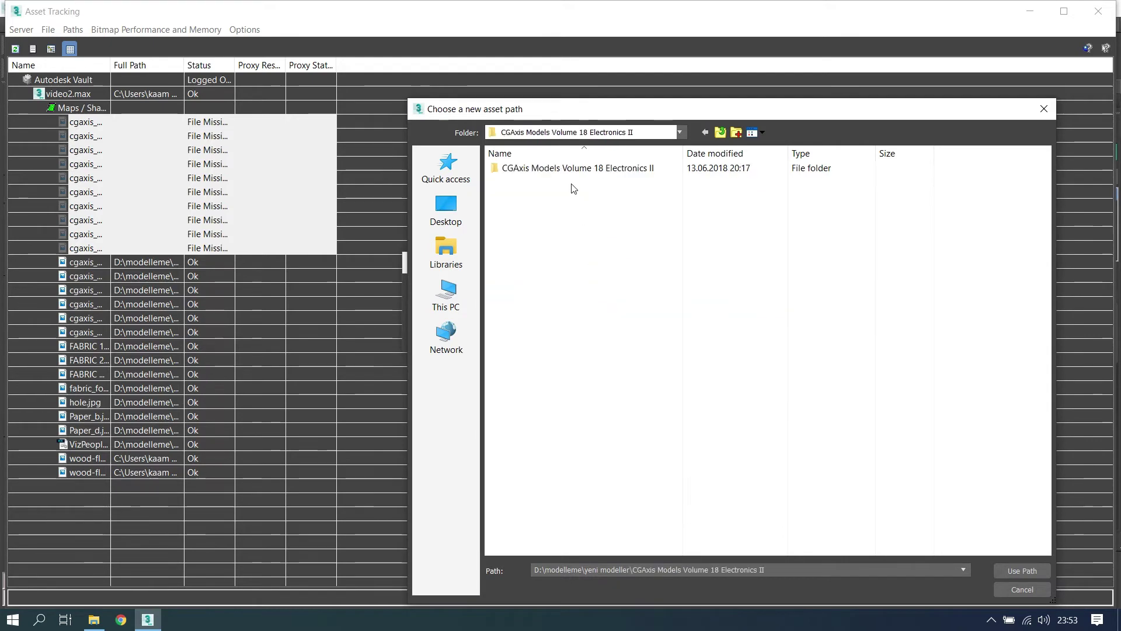
double_click(578, 169)
double_click(580, 170)
double_click(704, 169)
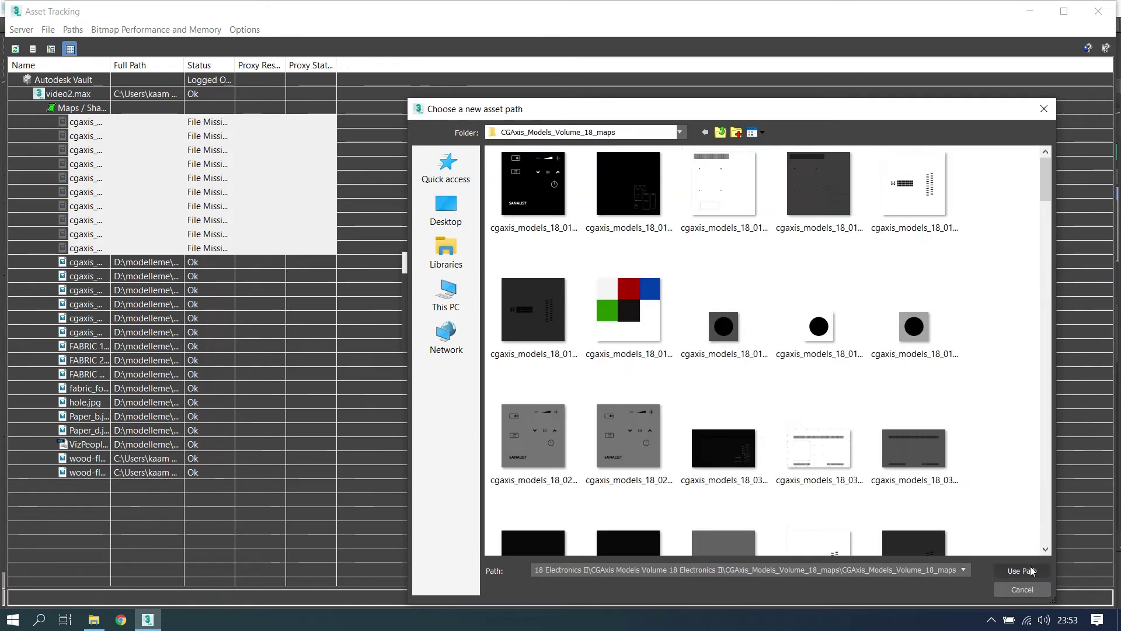
left_click(1022, 571)
left_click(625, 334)
left_click(1098, 11)
- Merge the low-poly MA TRADING ALHAMBRA BROWN AREA RUG .max file from the halı folder into the room
left_click(711, 243)
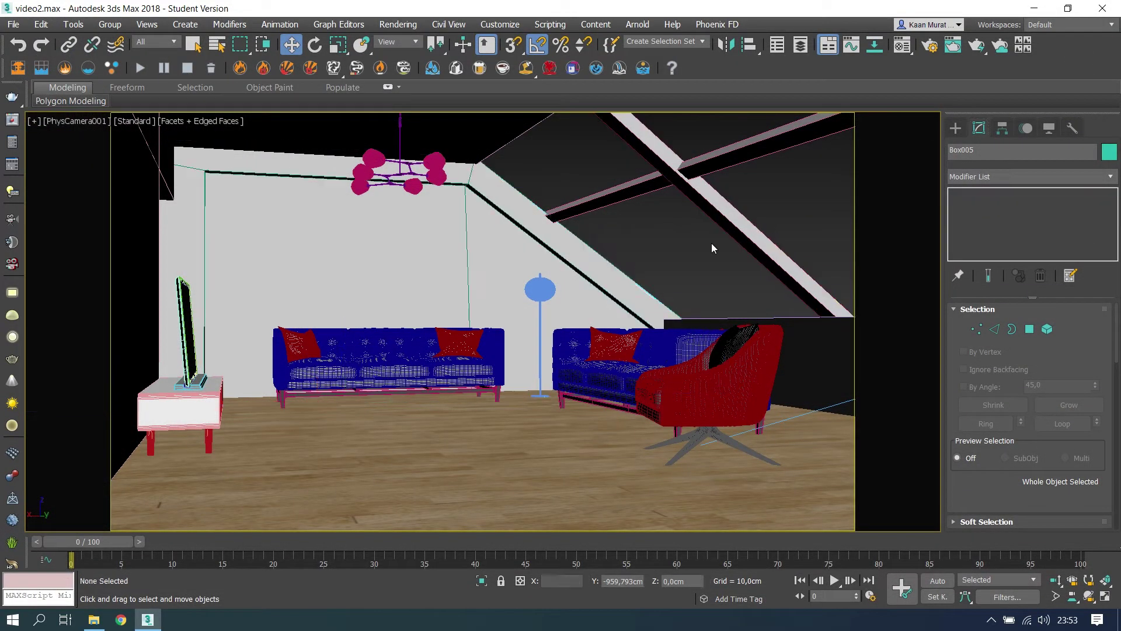
left_click(94, 619)
key("BackSpace")
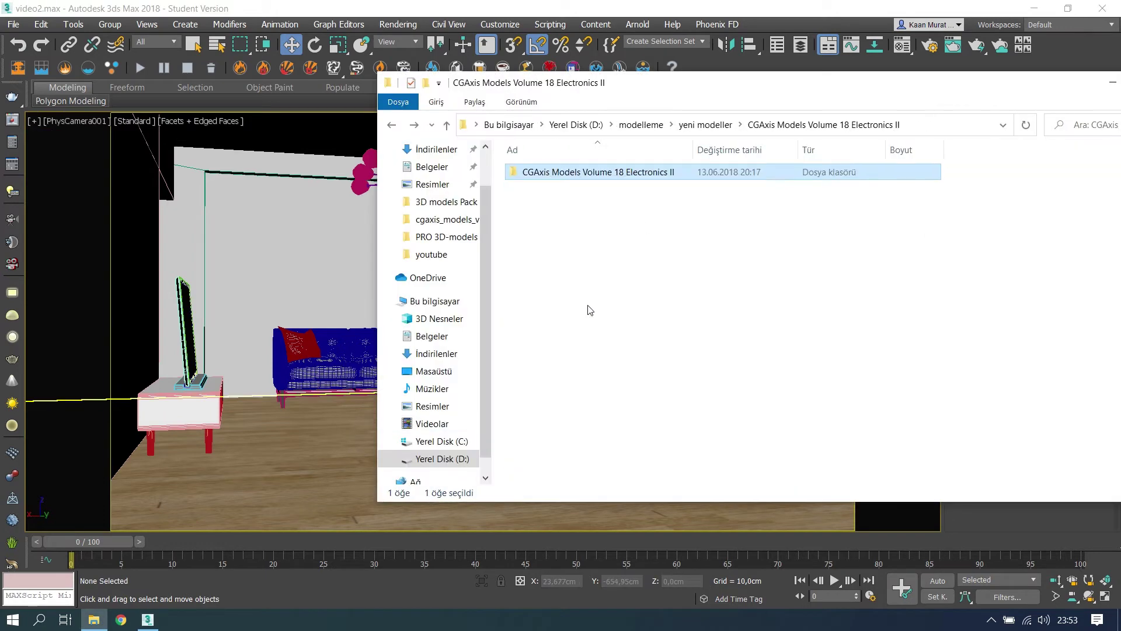
key("BackSpace")
key("BackSpace")
double_click(579, 251)
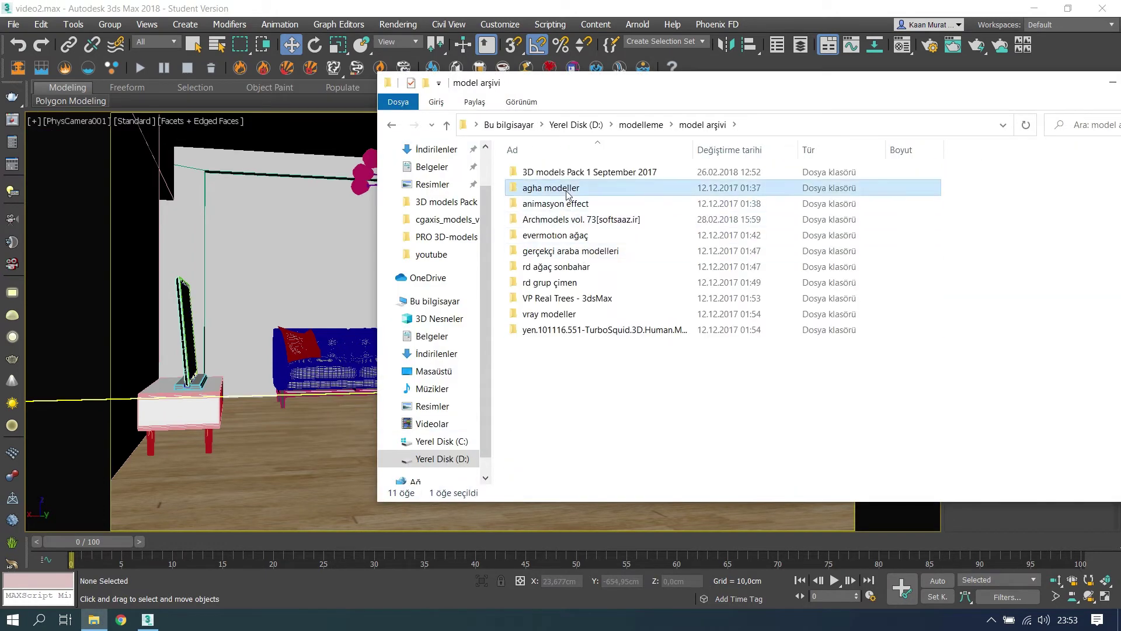
double_click(581, 188)
double_click(556, 220)
double_click(587, 178)
double_click(587, 174)
left_click(676, 236)
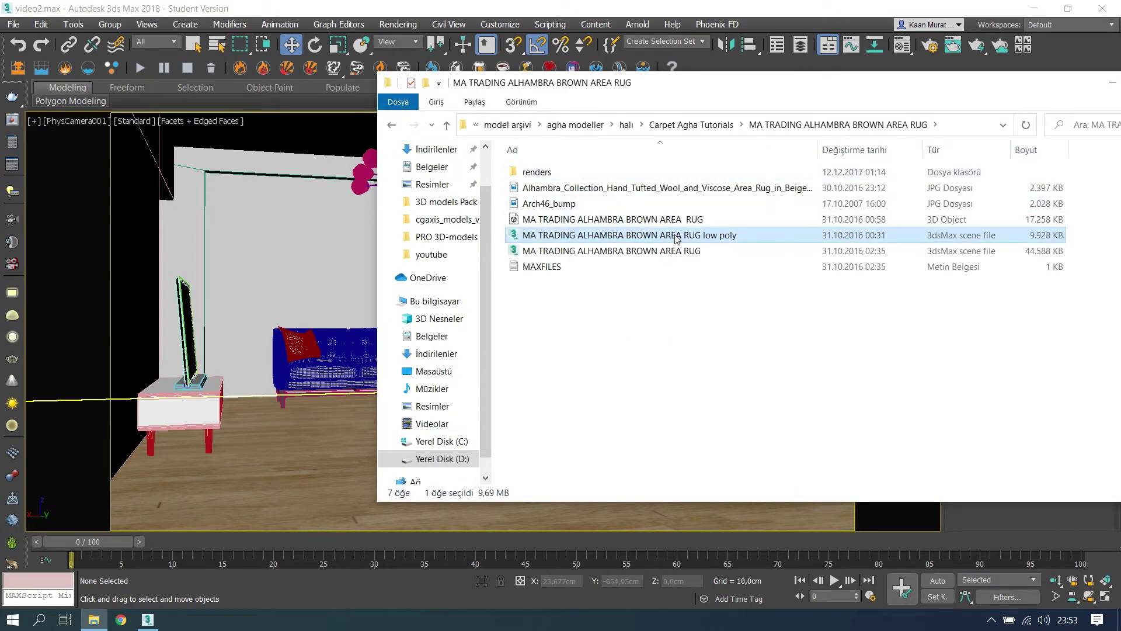
left_click_drag(333, 409, 334, 410)
left_click(362, 461)
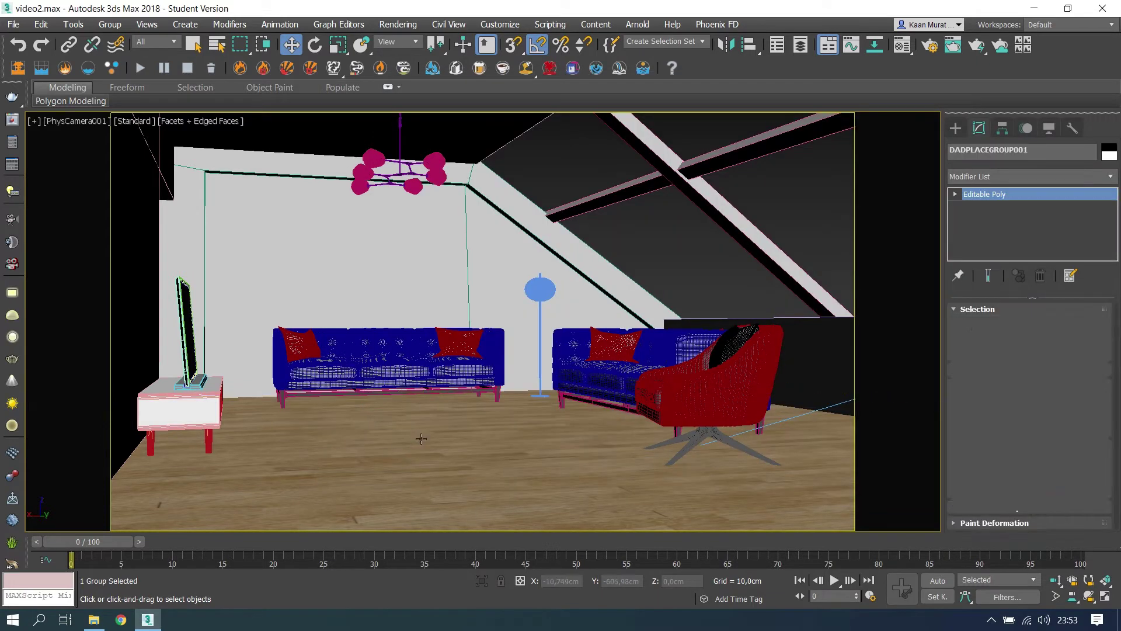
- Align the rug to floor box Box002 and slide it in front of the sofas
key("w")
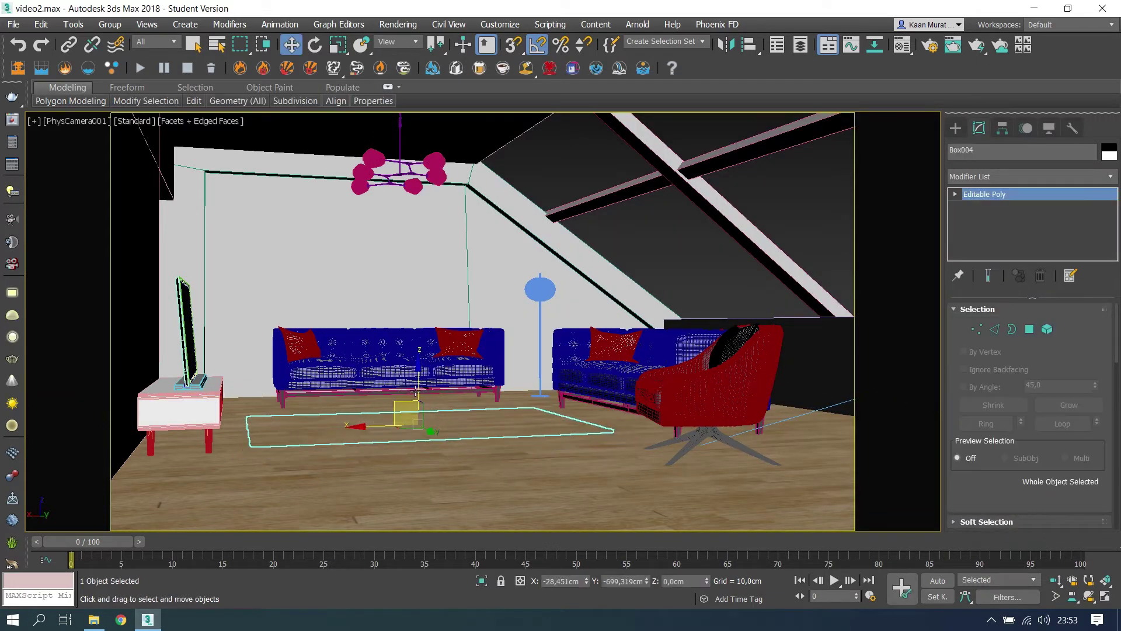
left_click_drag(420, 384, 420, 380)
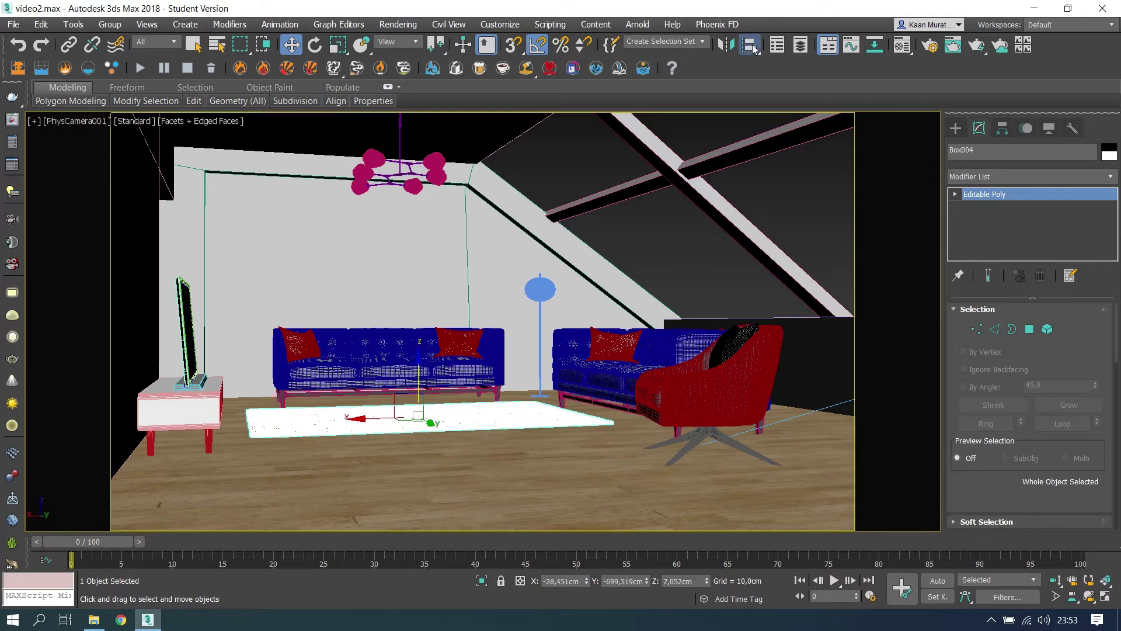
left_click(502, 469)
left_click(587, 458)
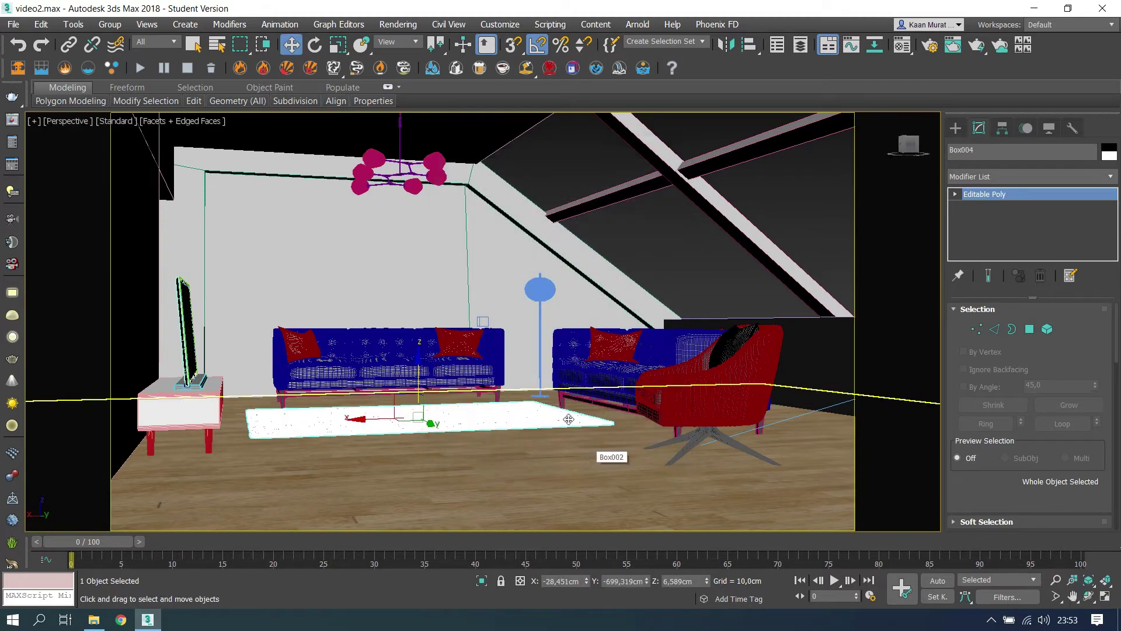
mouse_move(569, 419)
middle_mouse_down("alt")
mouse_move(508, 436)
mouse_move(464, 403)
mouse_move(447, 420)
middle_mouse_up("alt")
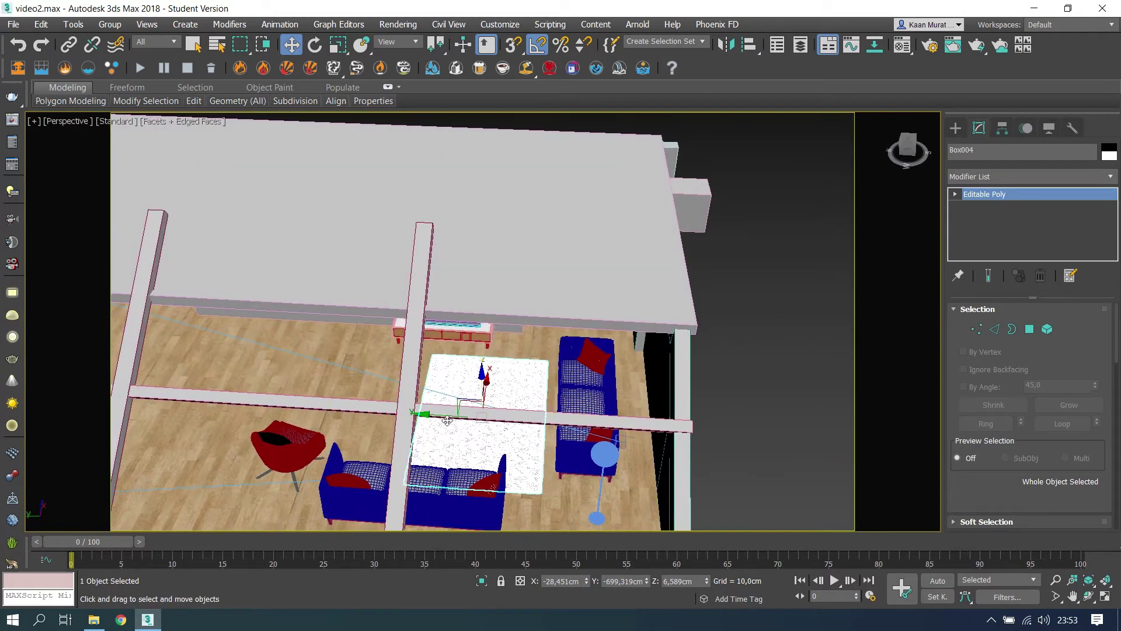
left_click_drag(415, 411, 408, 410)
key("c")
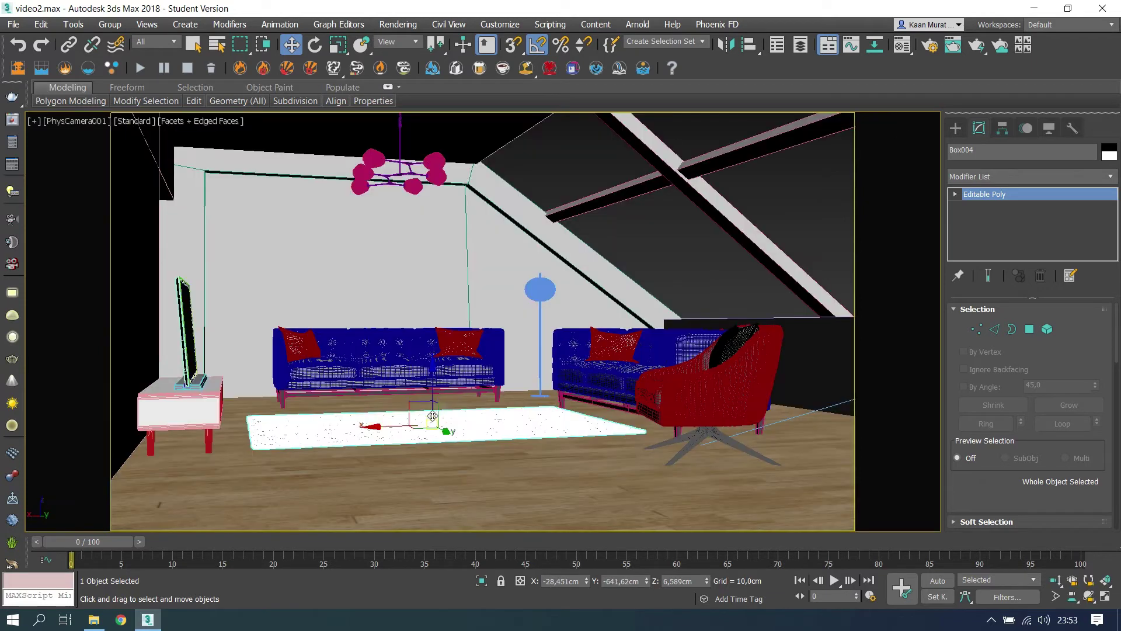
- Open Asset Tracking with Shift+T and select the first missing rug texture
left_click(660, 262)
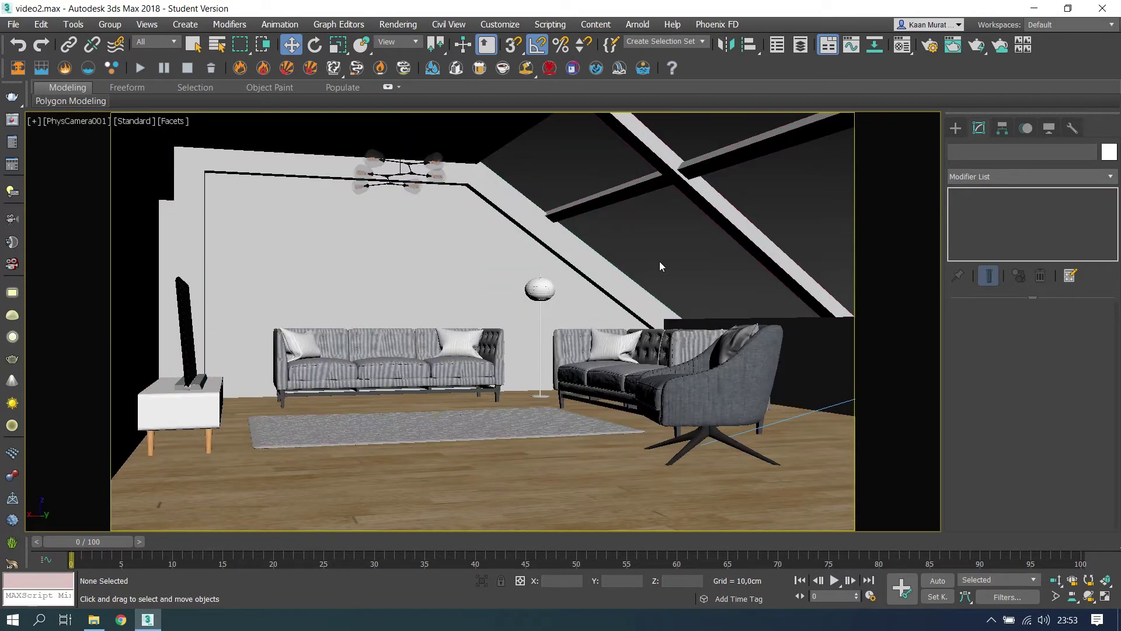
key("shift+t")
right_click(660, 261)
left_click(253, 159)
- Set both missing rug textures' path to the MA TRADING ALHAMBRA BROWN AREA RUG folder, then close Asset Tracking
left_click_drag(216, 136, 216, 123)
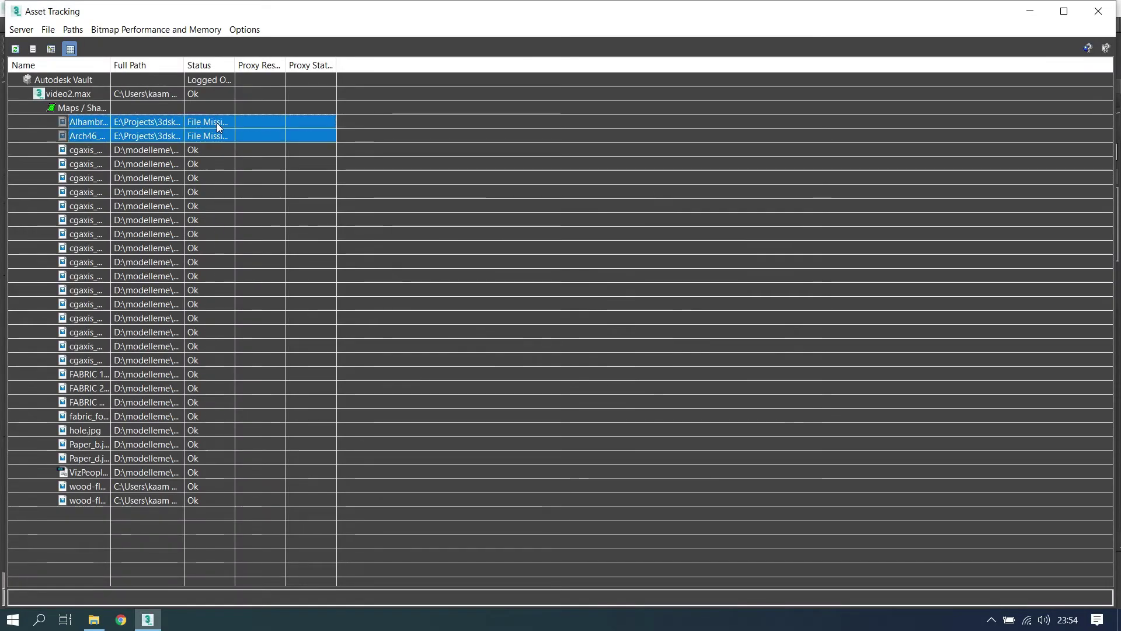
right_click(216, 123)
left_click(195, 160)
left_click(696, 306)
left_click(719, 133)
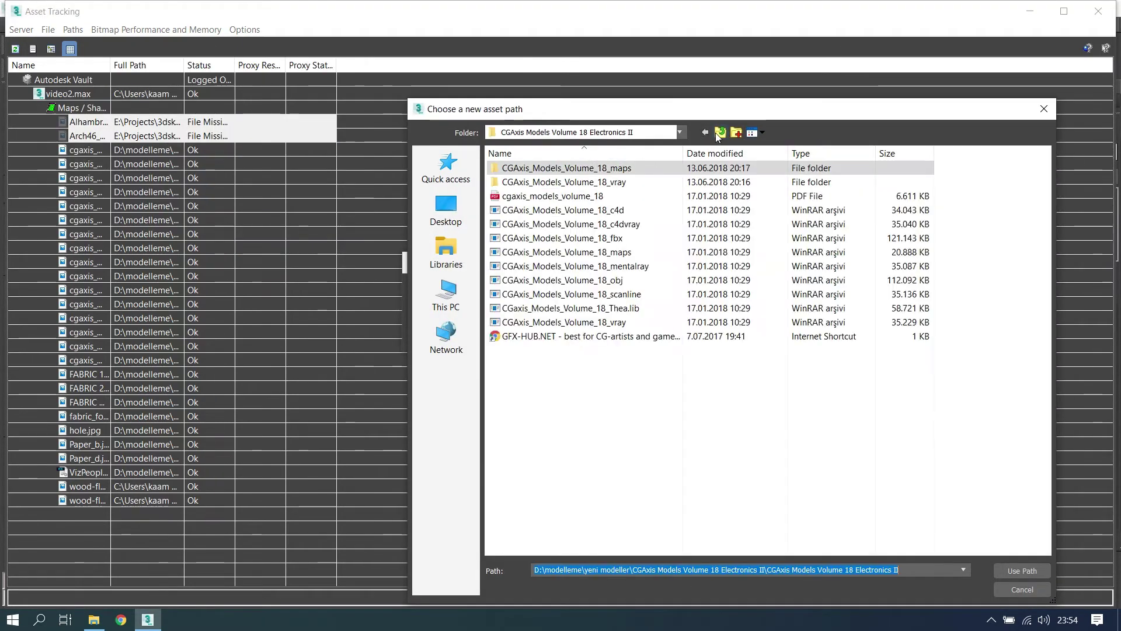
double_click(526, 237)
double_click(526, 181)
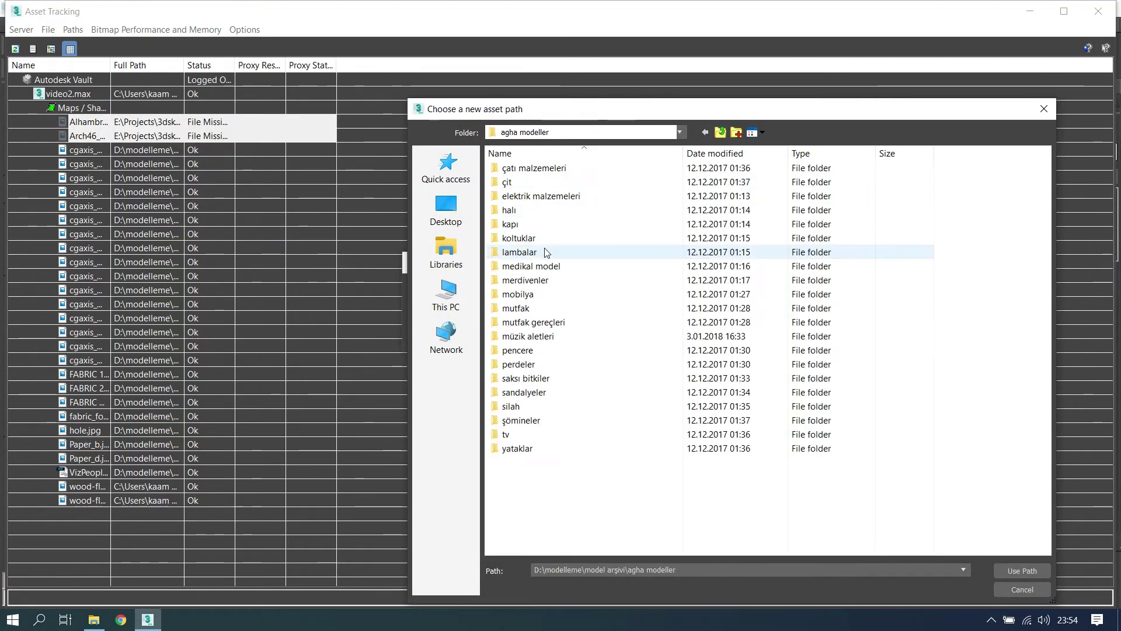
double_click(584, 209)
double_click(543, 168)
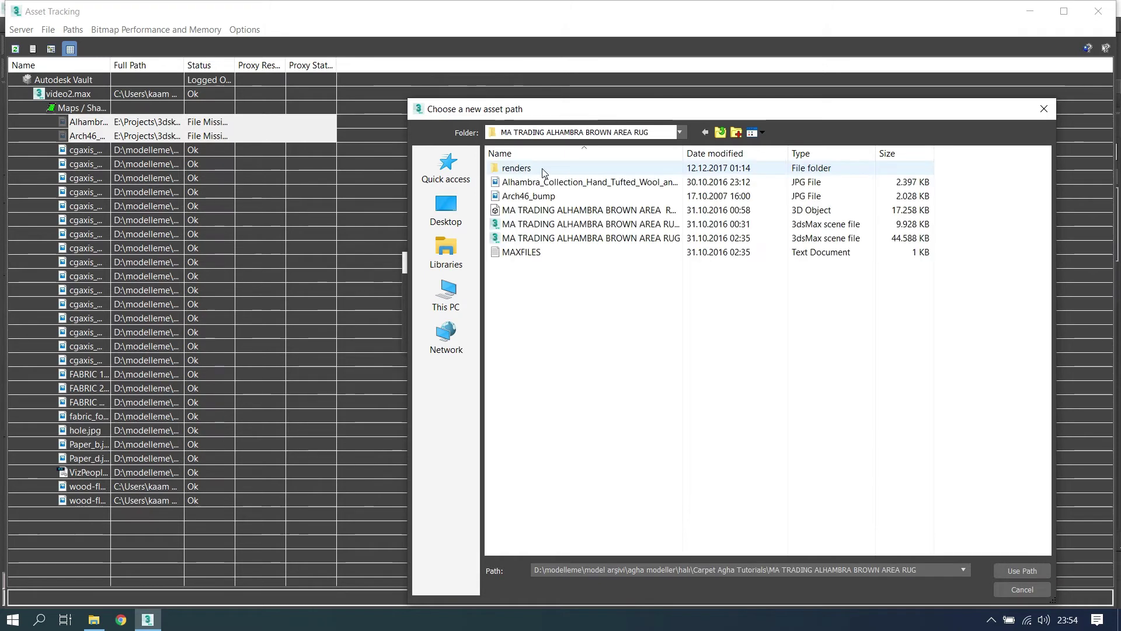
left_click(1022, 570)
left_click(643, 337)
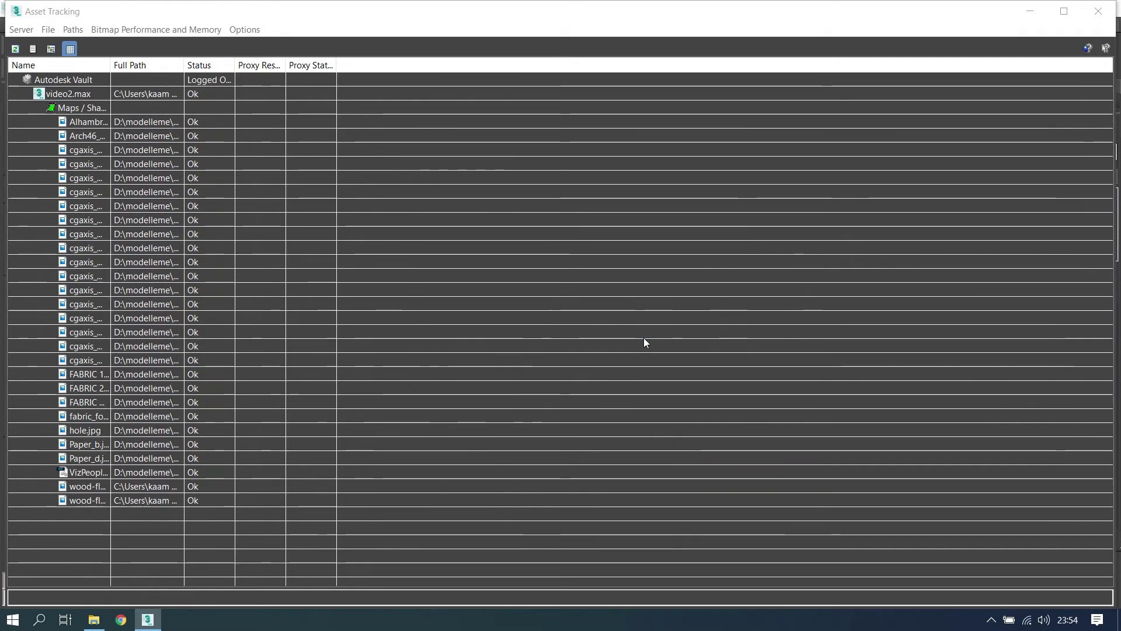
left_click(1098, 11)
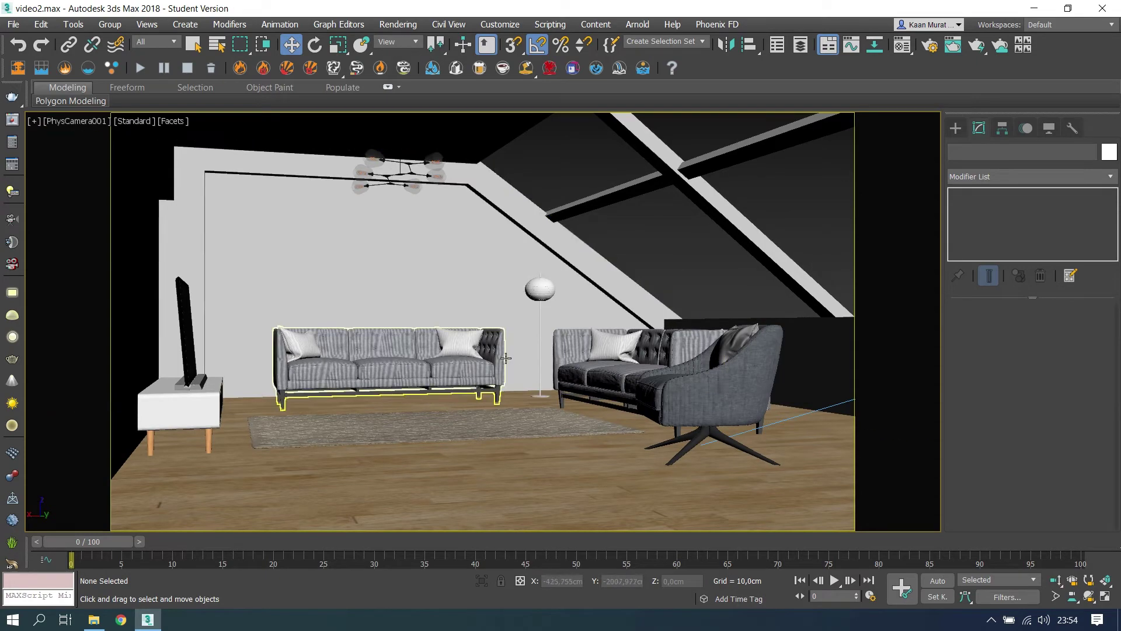
- Eyedrop the right sofa's dark POKR PIL fabric into the Material Editor
key("p")
scroll(506, 358, "up", 5)
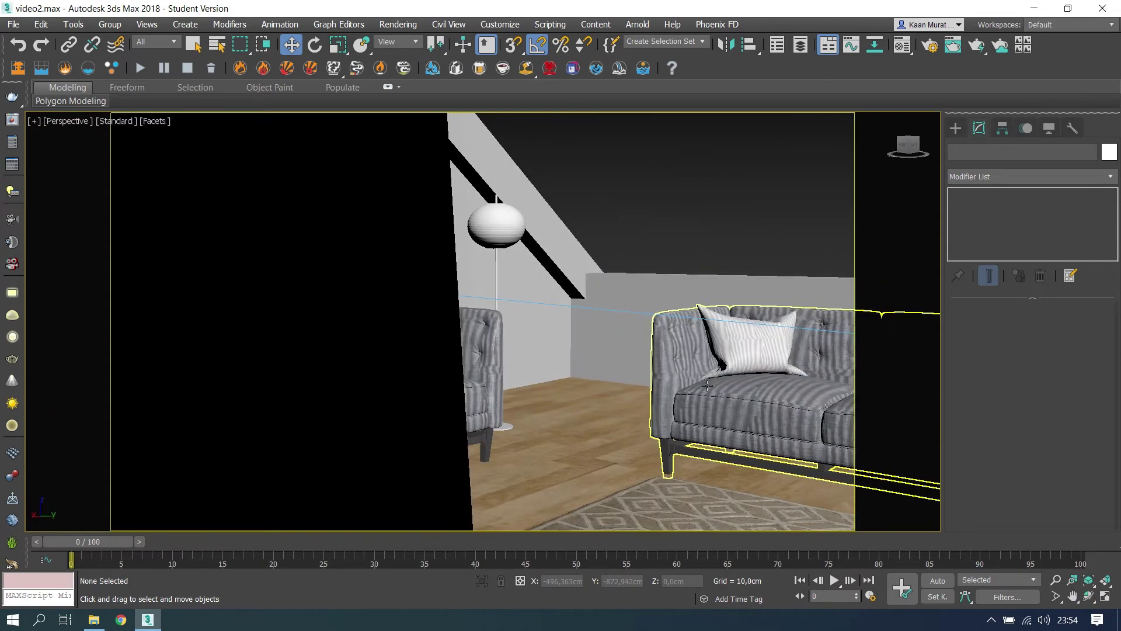
mouse_move(505, 358)
middle_mouse_down()
mouse_move(455, 351)
mouse_move(476, 343)
middle_mouse_up()
key("m")
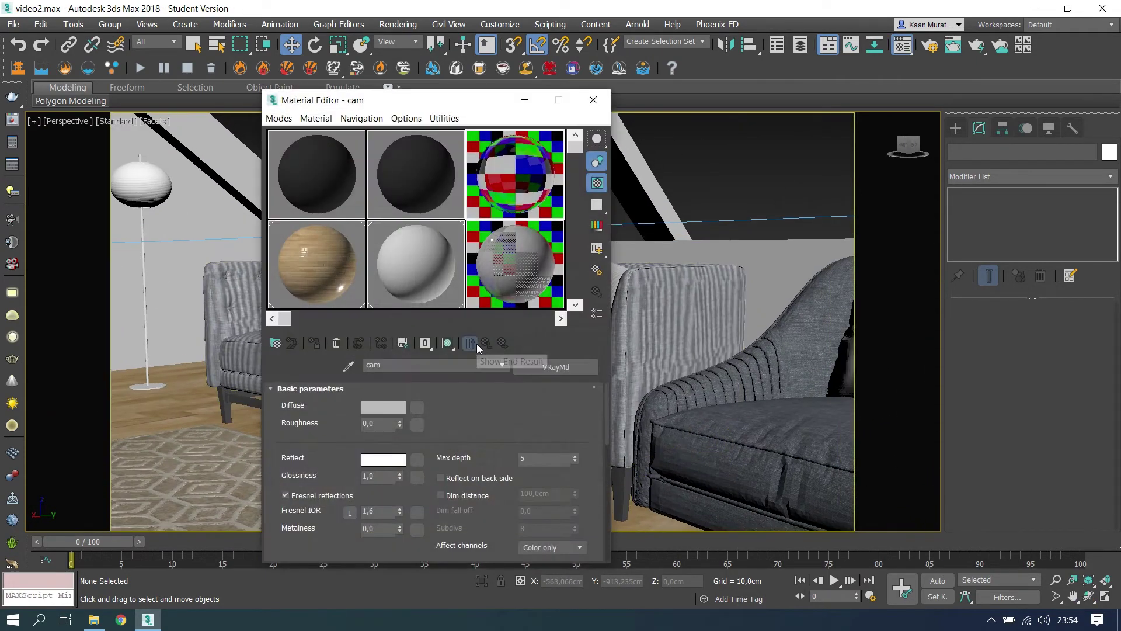
left_click(513, 306)
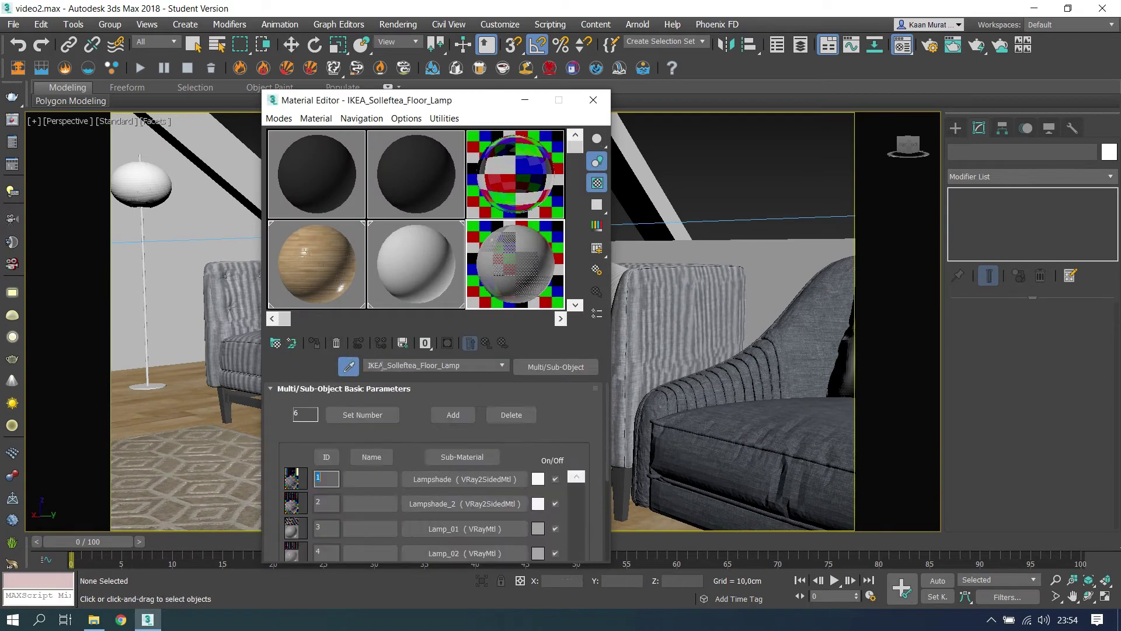
left_click(710, 413)
mouse_move(408, 100)
left_mouse_down()
mouse_move(192, 138)
mouse_move(466, 146)
left_mouse_up()
- Assign the POKR PIL fabric to the left sofa and return to the camera view
left_click(98, 381)
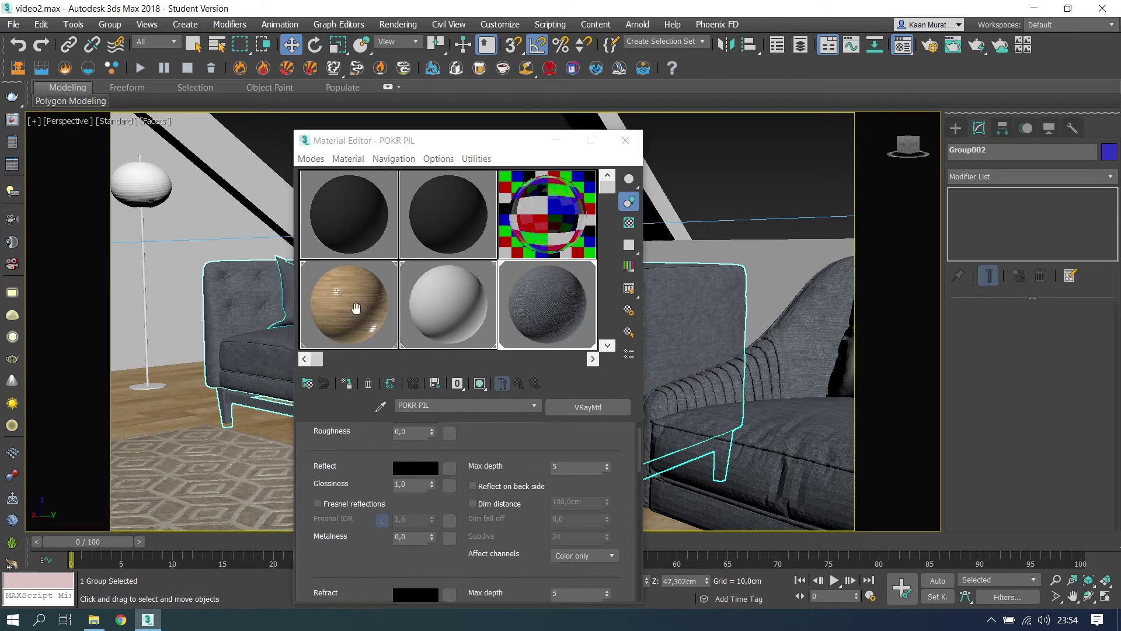
left_click(348, 389)
left_click(626, 141)
left_click(664, 163)
key("c")
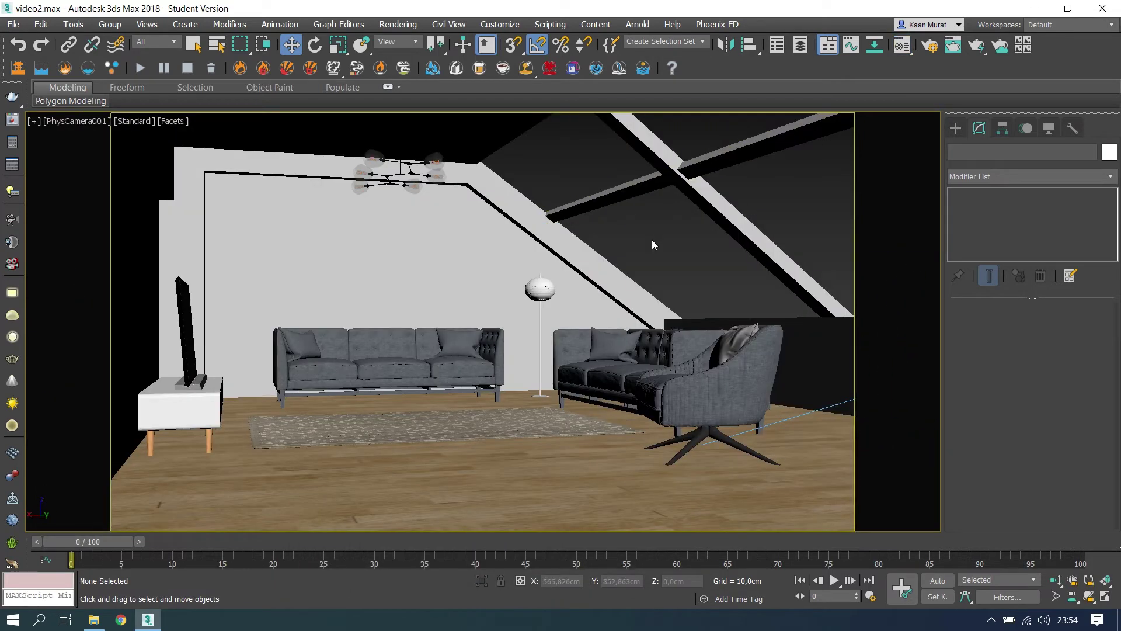
left_click(549, 294)
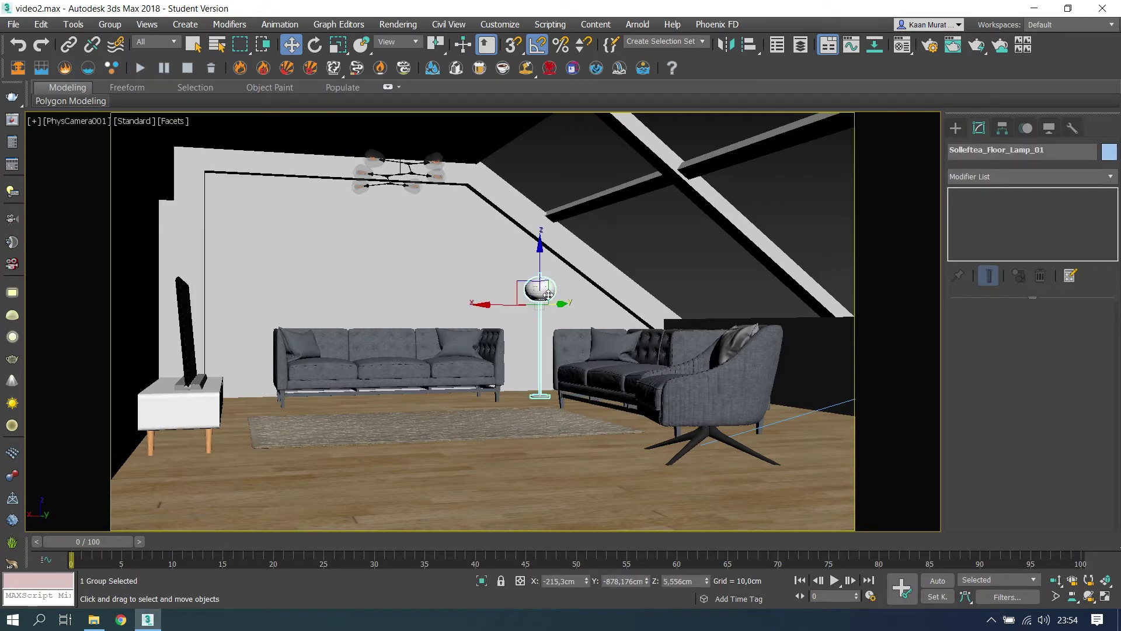
- Frame the floor lamp and load its Multi/Sub-Object material into the Material Editor
key("p")
key("z")
key("m")
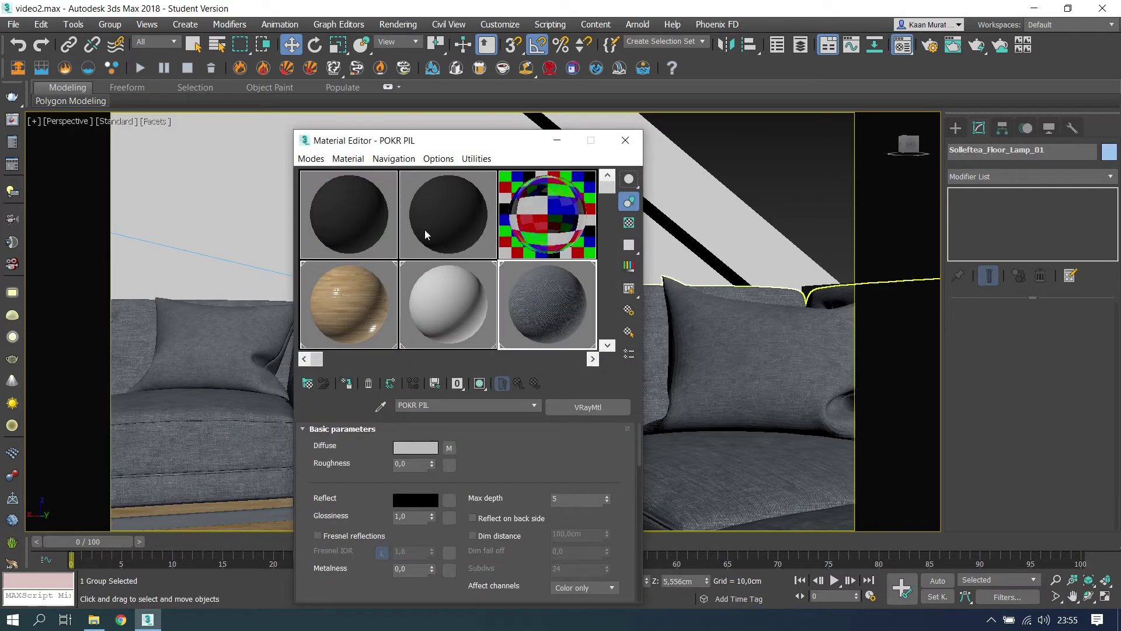
mouse_move(444, 140)
left_mouse_down()
mouse_move(213, 130)
mouse_move(227, 72)
left_mouse_up()
left_click(439, 183)
key("w")
- Darken the first lampshade's front diffuse colour to grey
left_click(251, 443)
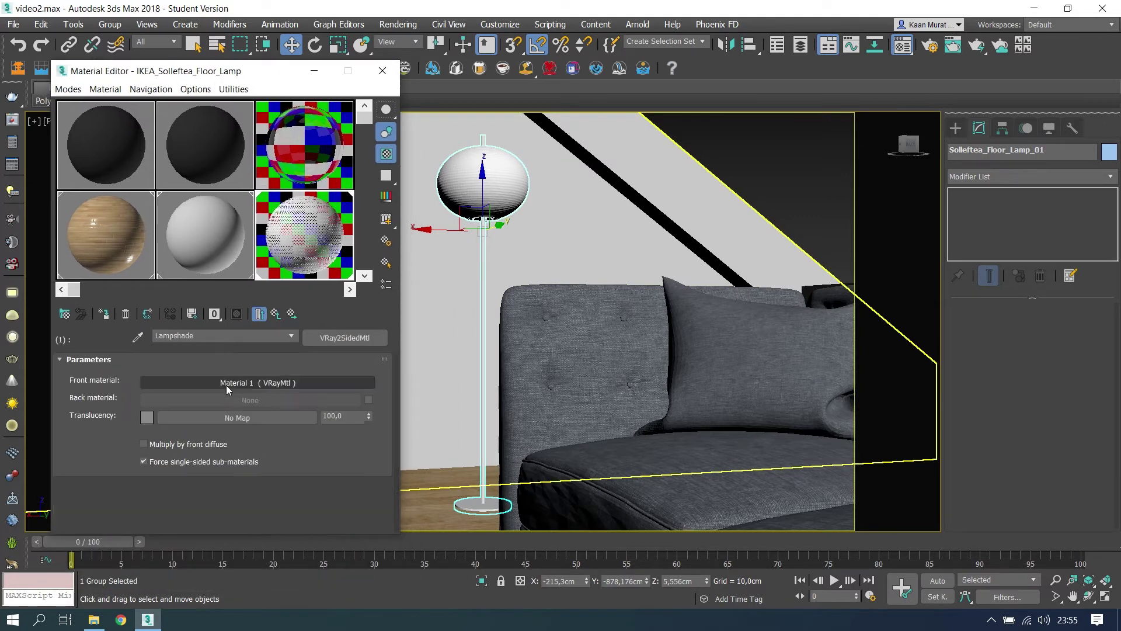
left_click(226, 384)
left_click(189, 383)
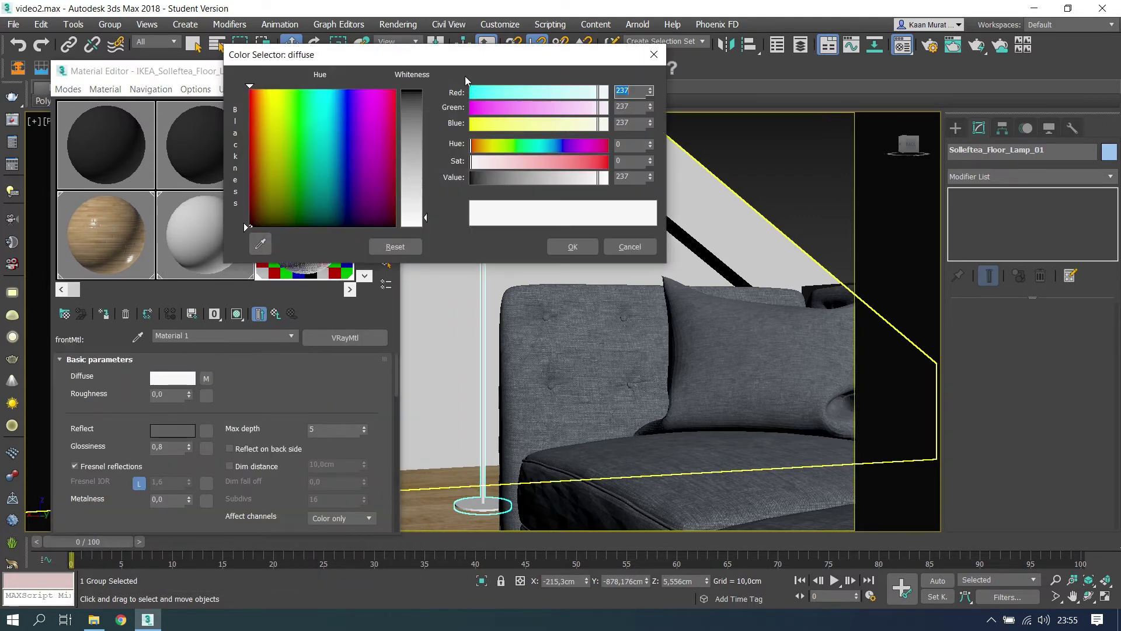
left_click_drag(494, 55, 551, 256)
left_click_drag(485, 327, 485, 321)
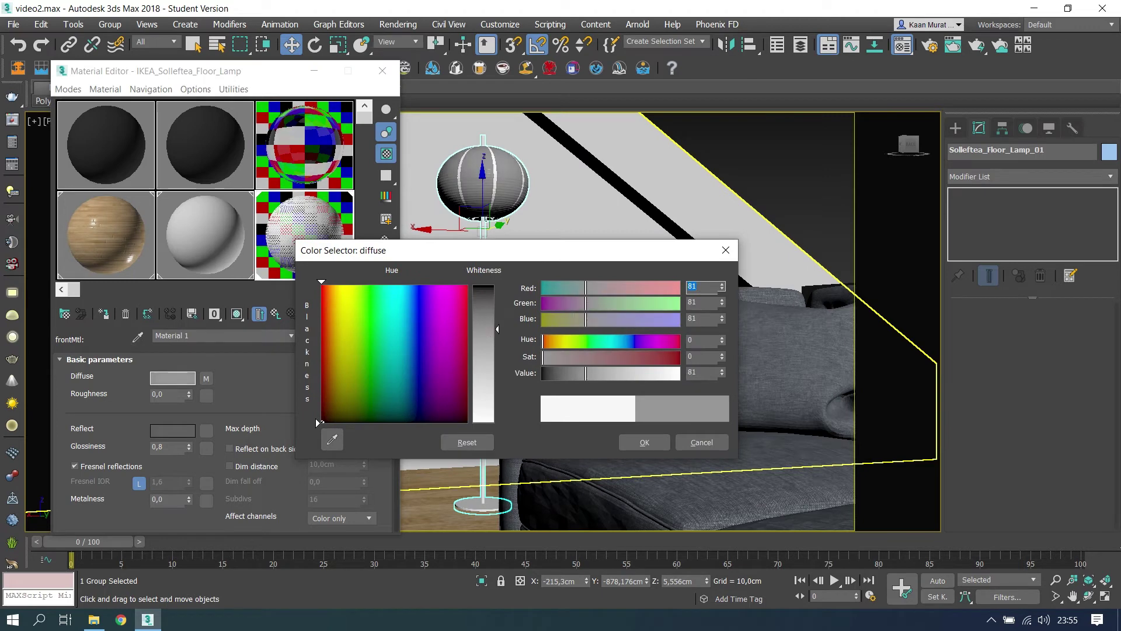
left_click(644, 443)
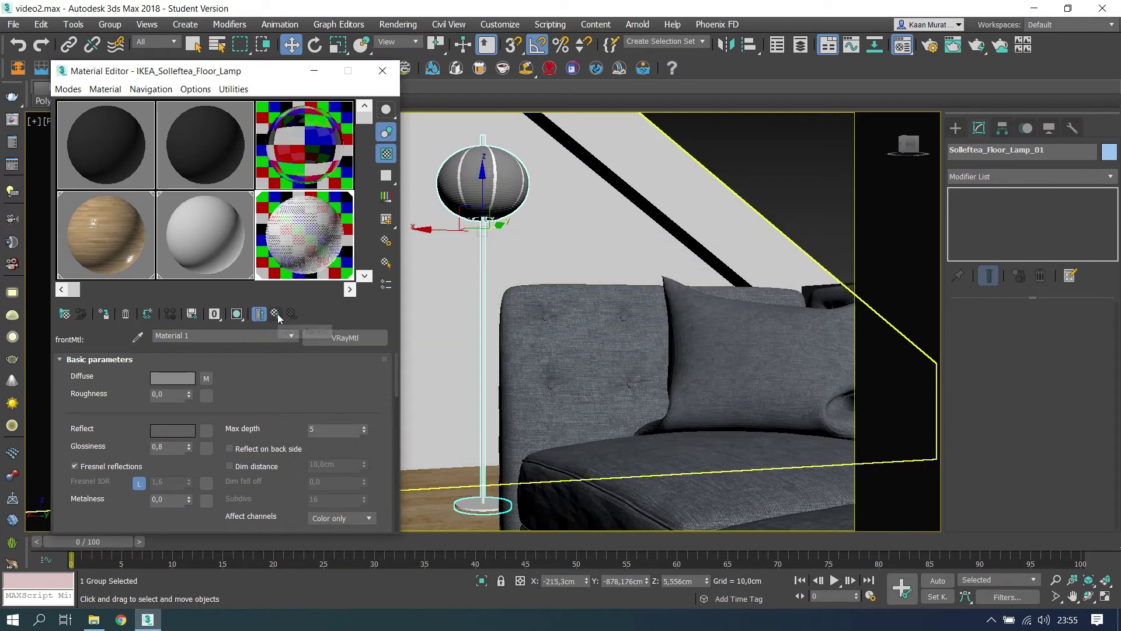
left_click(278, 317)
- Darken the second lampshade's front diffuse colour to grey
left_click(251, 466)
left_click(215, 405)
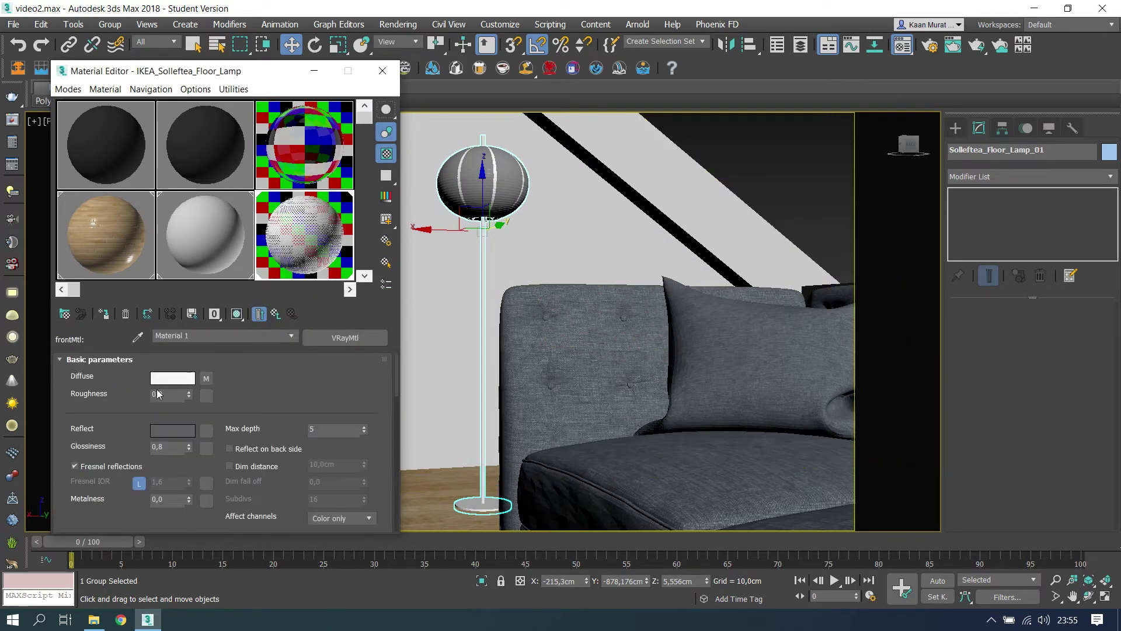
left_click(183, 378)
left_click_drag(478, 351, 478, 343)
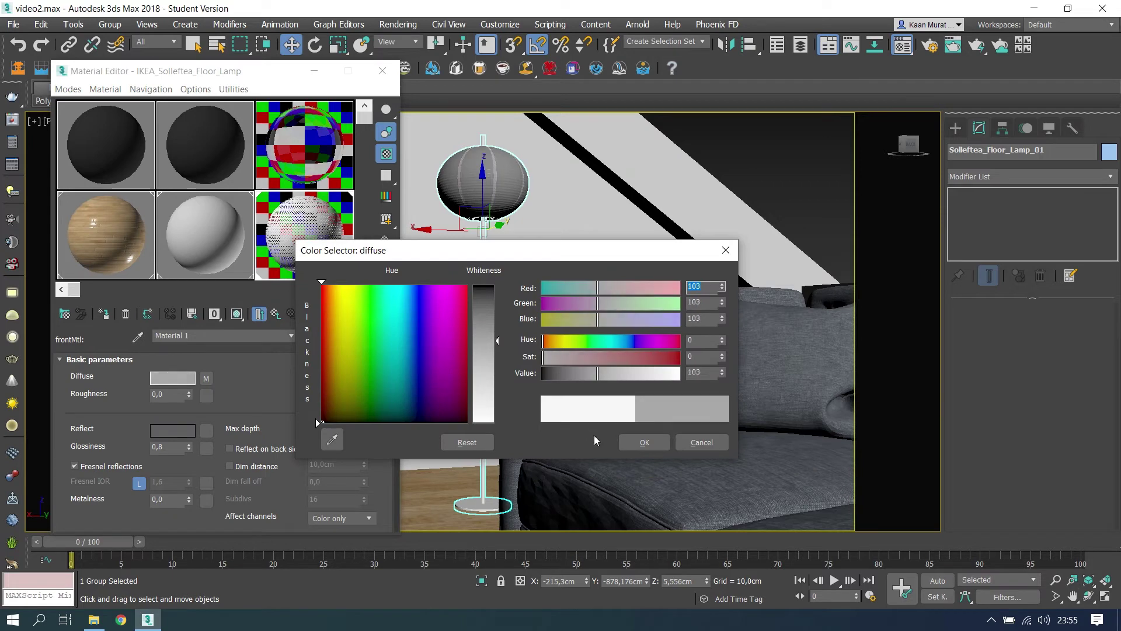
left_click(644, 442)
left_click(277, 315)
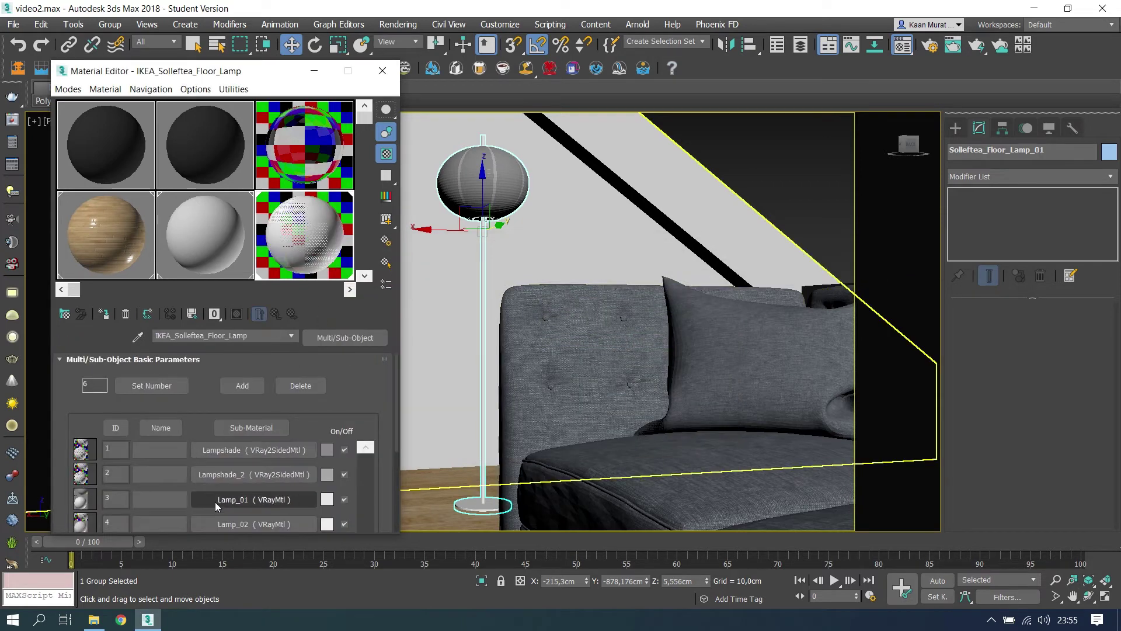
- Lower the Lamp_01 diffuse colour to a grey of 91
left_click(216, 502)
left_click(183, 379)
left_click_drag(488, 328, 488, 349)
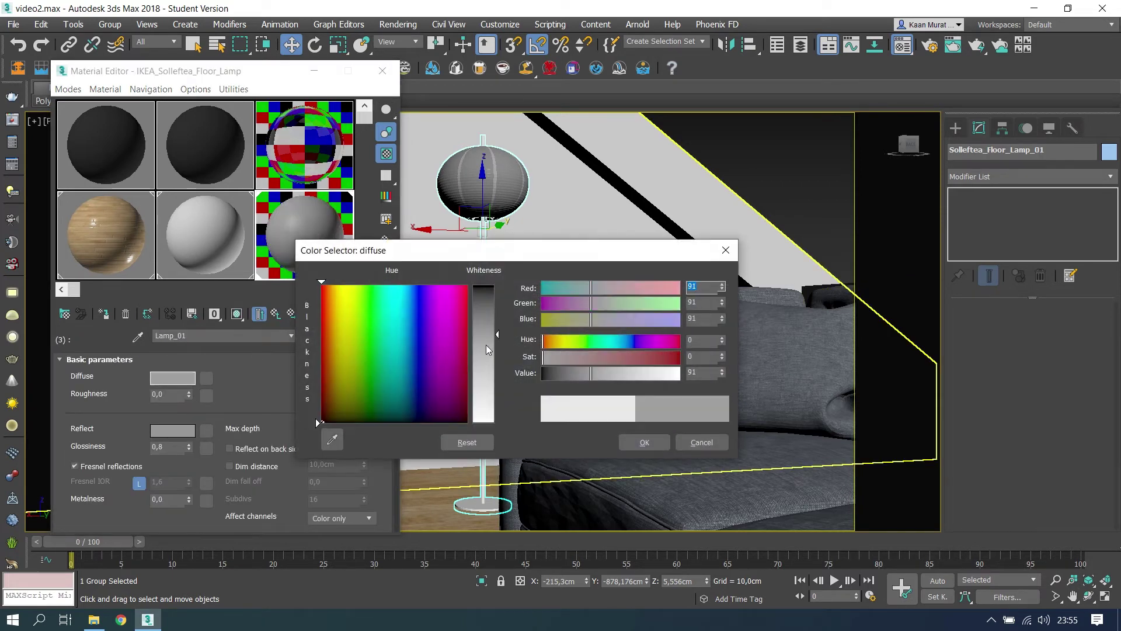
left_click(638, 443)
left_click(275, 314)
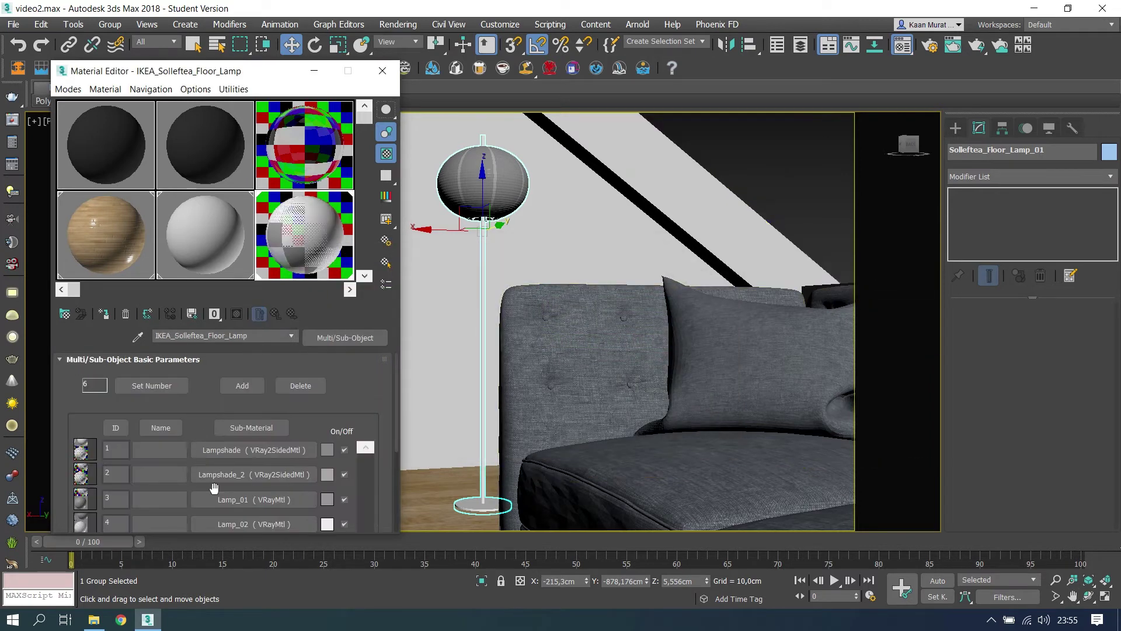
- Darken the Lamp_02 diffuse colour to a darker grey
left_click(213, 522)
scroll(240, 371, "up", 2)
left_click(173, 378)
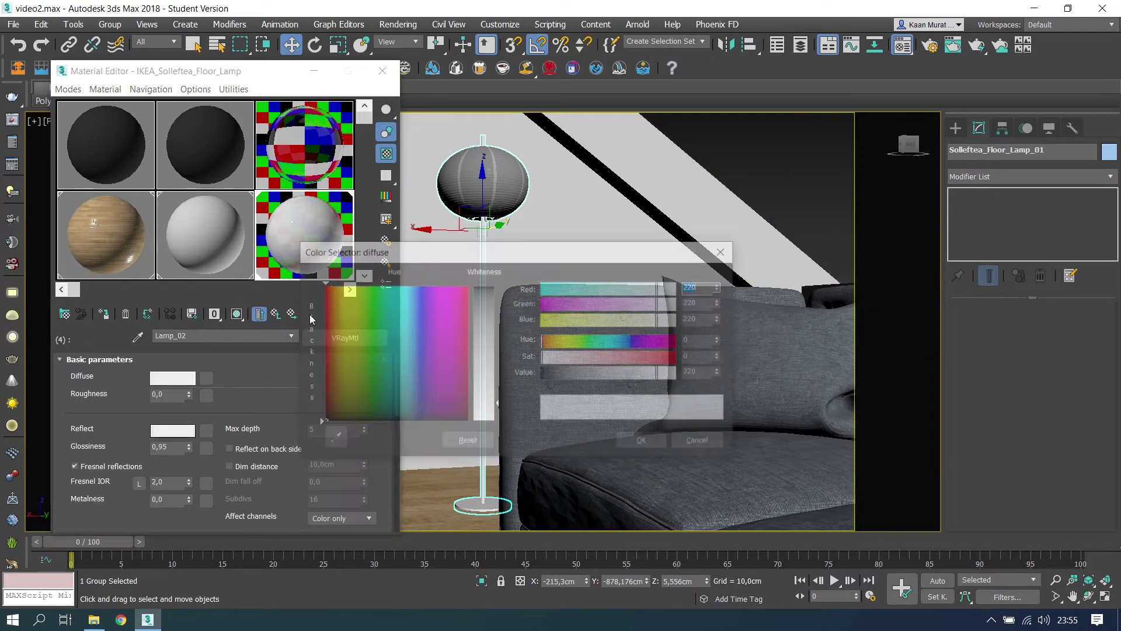
left_click_drag(489, 286, 488, 332)
left_click(642, 443)
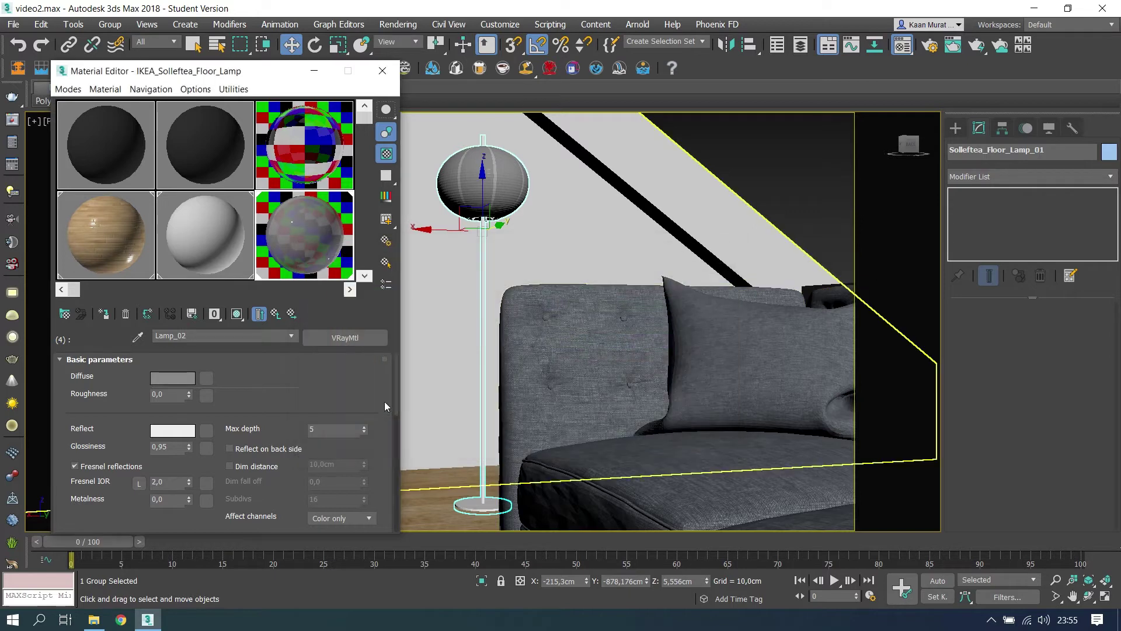
left_click(275, 314)
- Darken the Wire sub-material's diffuse colour to grey
scroll(286, 448, "down", 1)
left_click(286, 453)
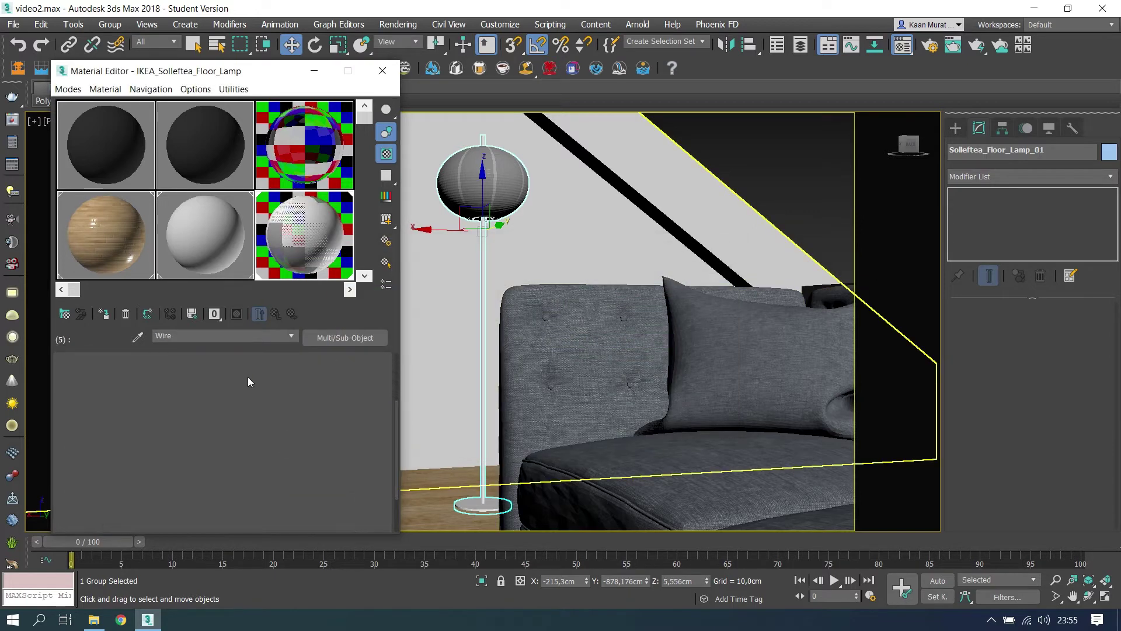
scroll(246, 403, "down", 3)
scroll(245, 410, "up", 3)
left_click(172, 378)
left_click_drag(409, 258, 636, 227)
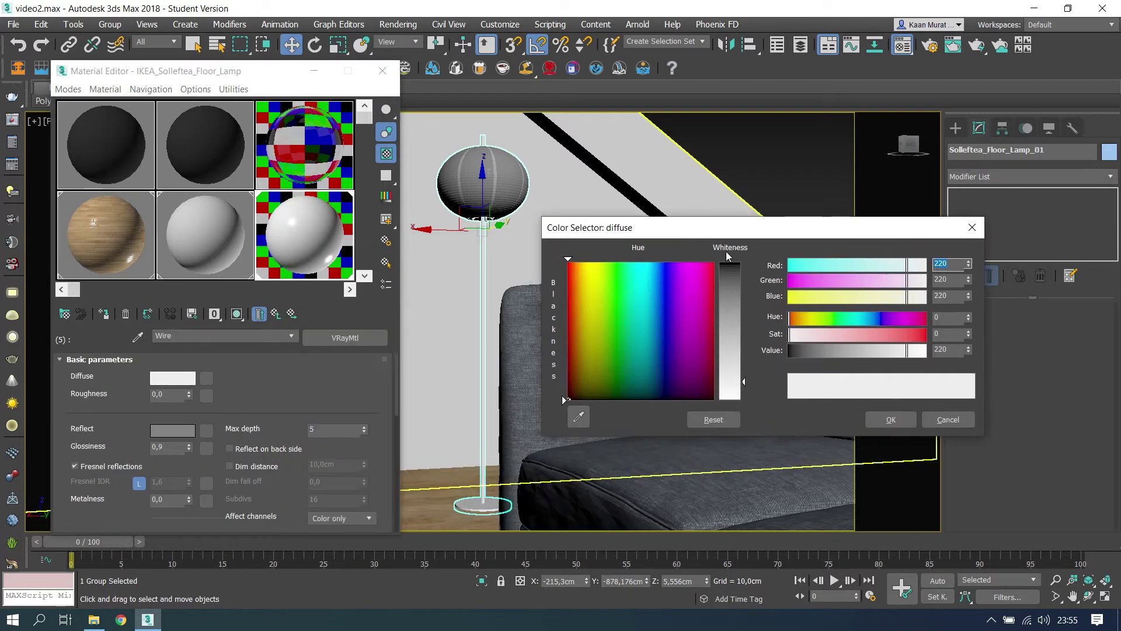
left_click_drag(734, 386, 735, 320)
left_click(890, 419)
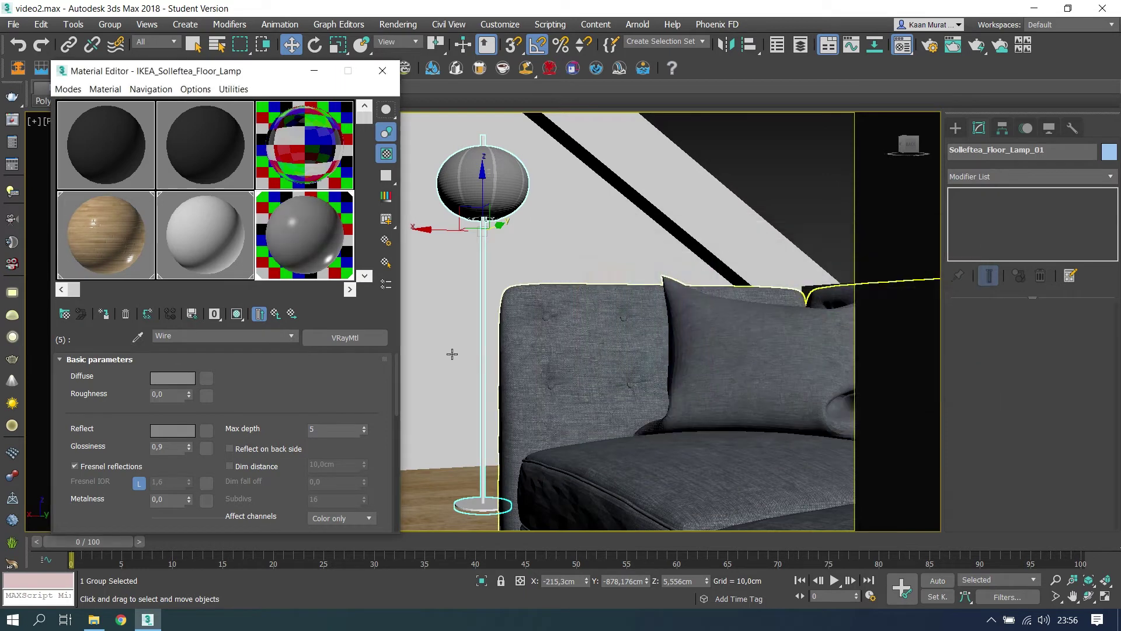
left_click(275, 314)
- Lower the Plastic diffuse colour to 80 and close the Material Editor
scroll(245, 444, "down", 1)
left_click(251, 490)
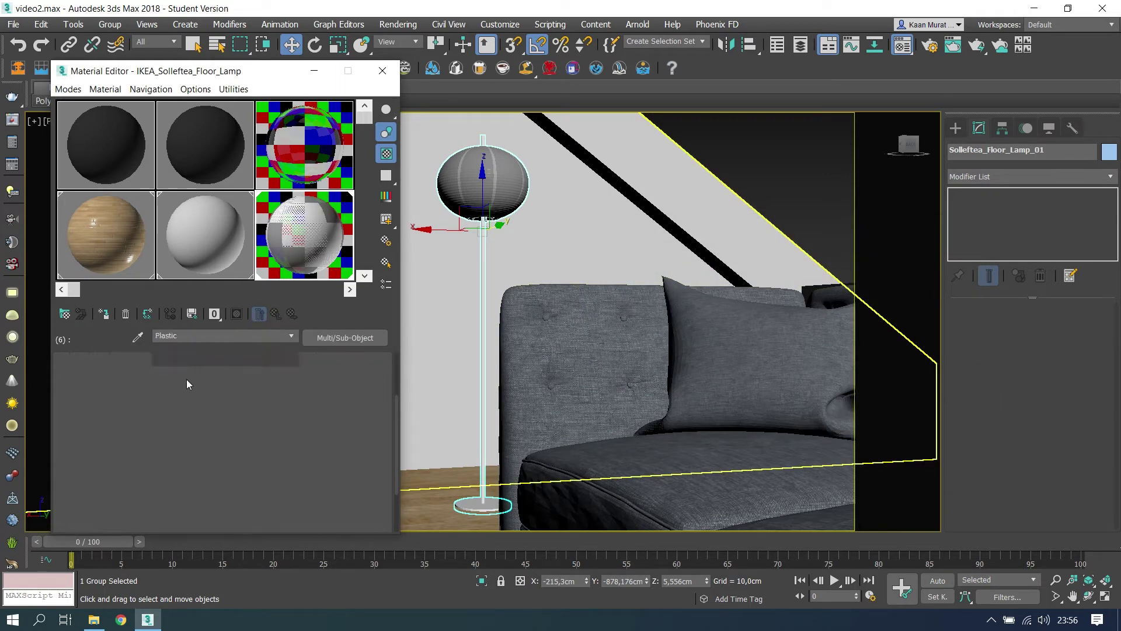
left_click(172, 378)
left_click_drag(743, 375, 744, 310)
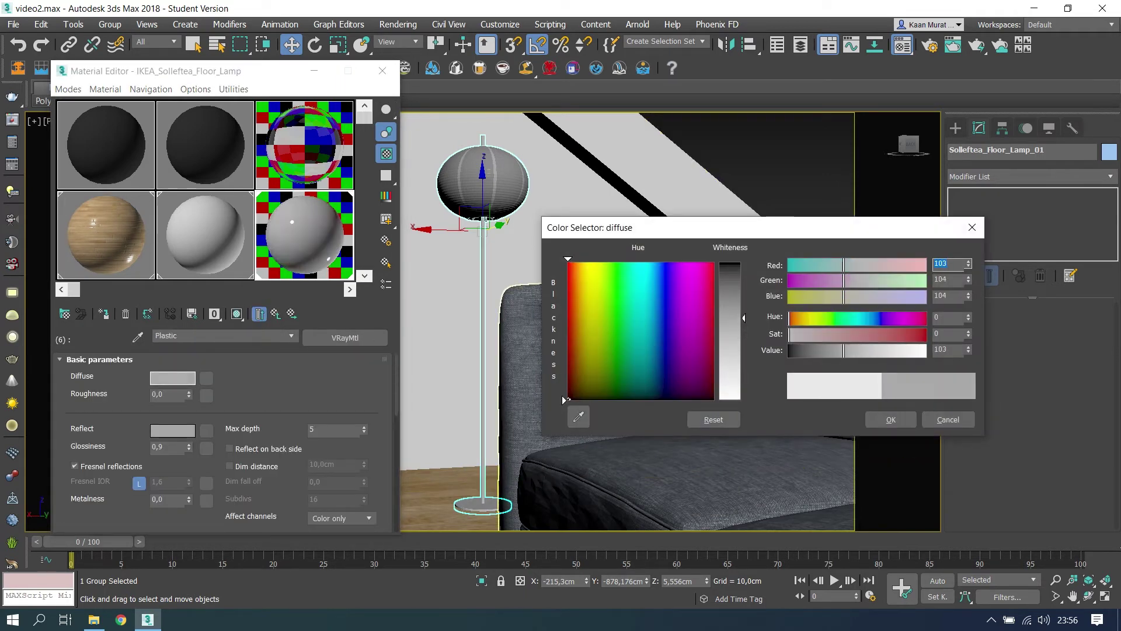
left_click(876, 416)
left_click(383, 71)
- Set the perspective viewport to Performance clay shading, orbited toward the wall above the sofa
key("c")
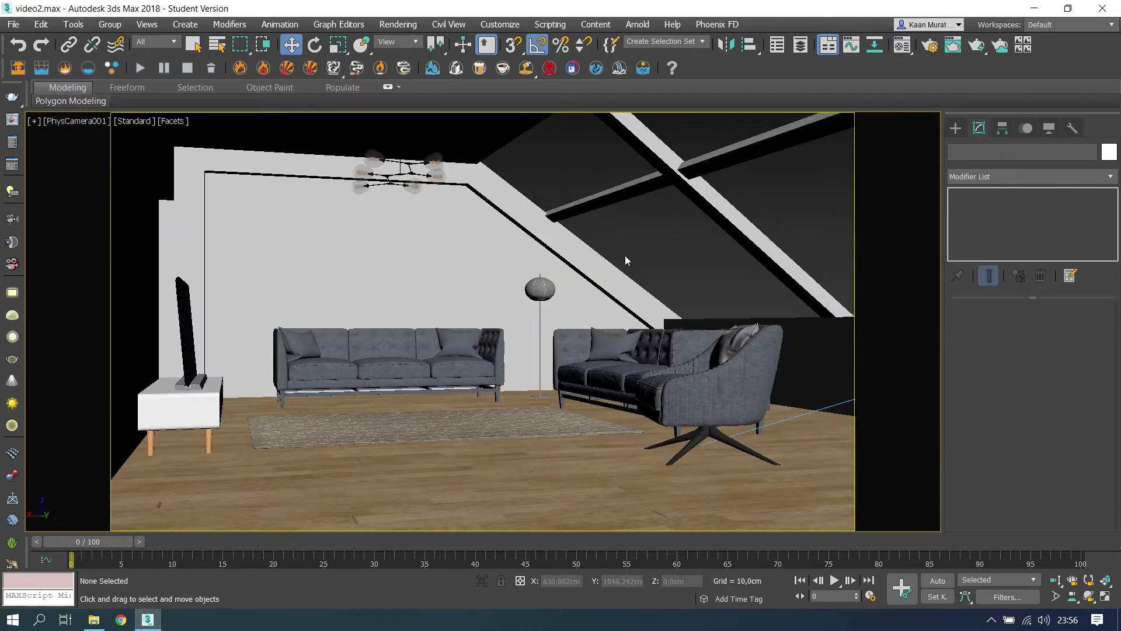
key("p")
scroll(380, 263, "up", 3)
scroll(351, 275, "up", 3)
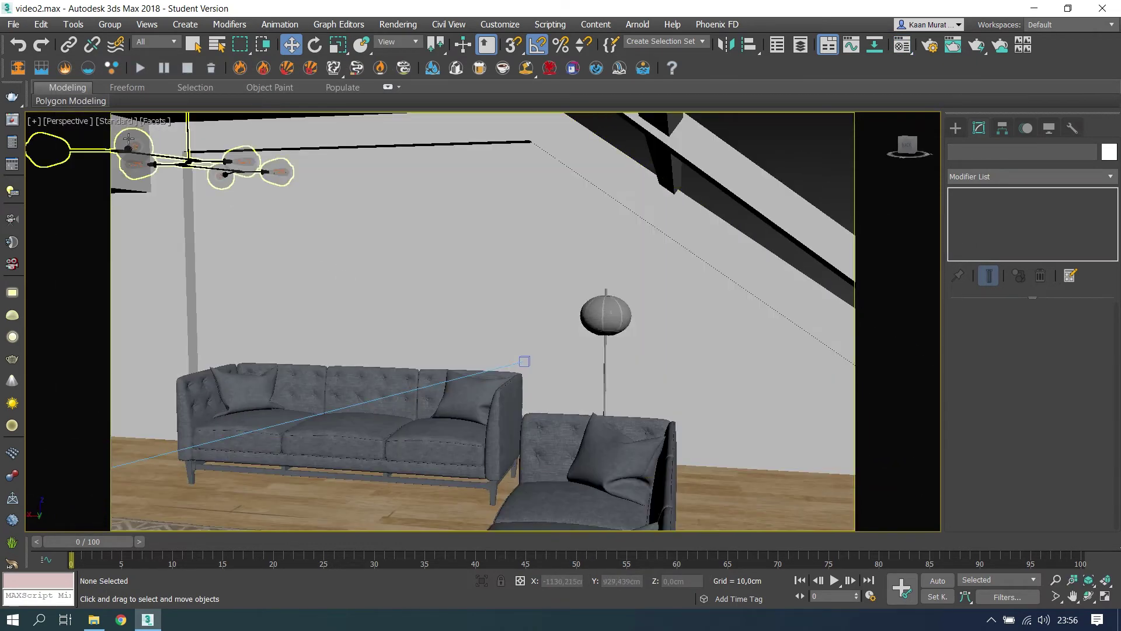
left_click(124, 121)
left_click(162, 163)
mouse_move(297, 226)
middle_mouse_down("alt")
mouse_move(335, 218)
mouse_move(325, 220)
middle_mouse_up("alt")
- Draw a thin AutoGrid box flat on the wall above the left sofa
left_click(956, 128)
left_click(991, 218)
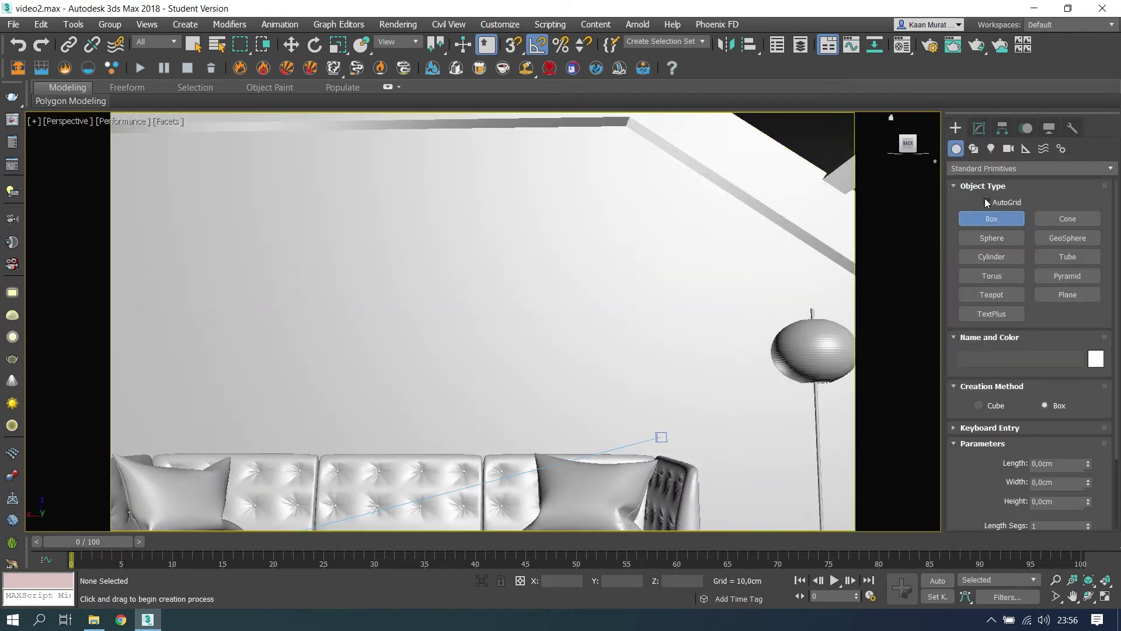
mouse_move(143, 204)
left_mouse_down()
mouse_move(544, 324)
mouse_move(516, 358)
left_mouse_up()
left_click(501, 349)
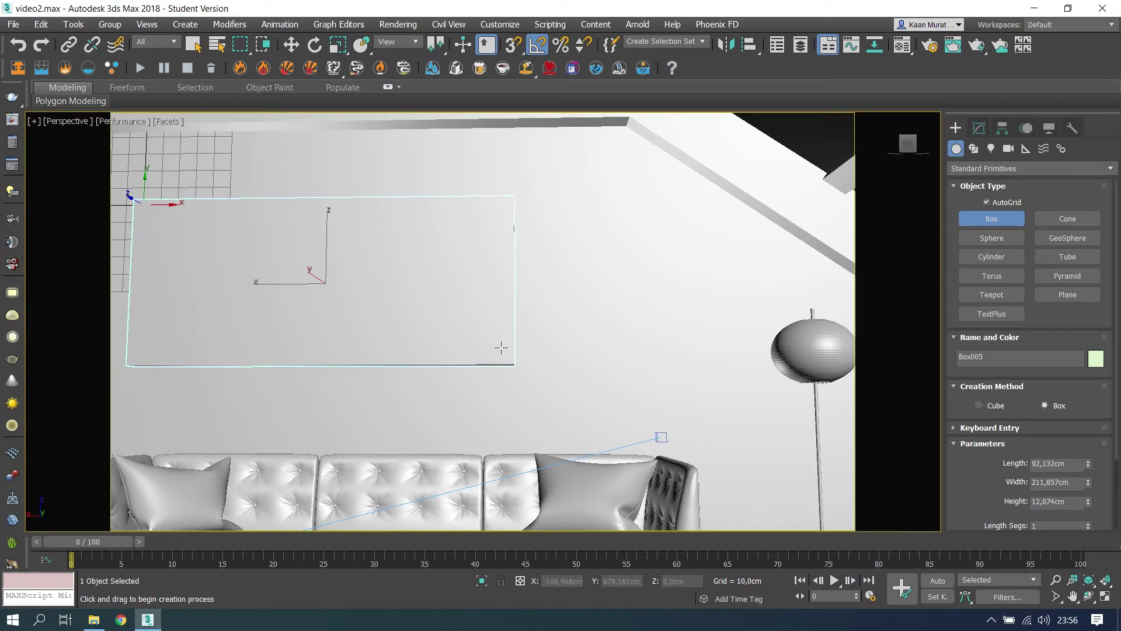
key("w")
mouse_move(491, 350)
middle_mouse_down("alt")
mouse_move(450, 368)
mouse_move(401, 332)
middle_mouse_up("alt")
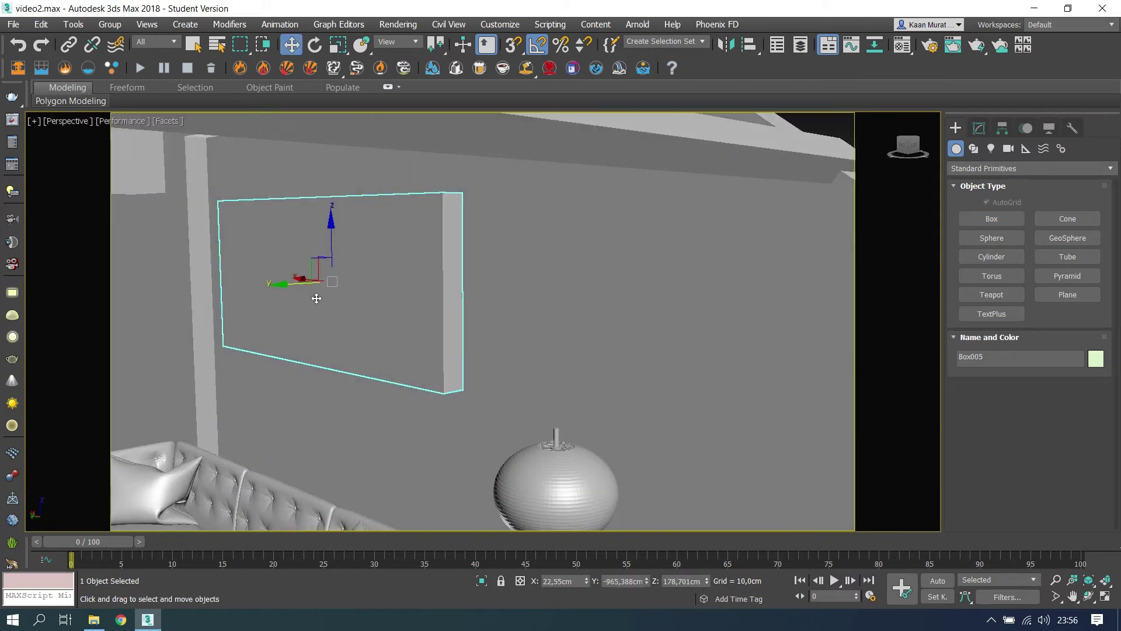
- Convert the box to Editable Poly and inset its front face to leave a border
right_click(397, 273)
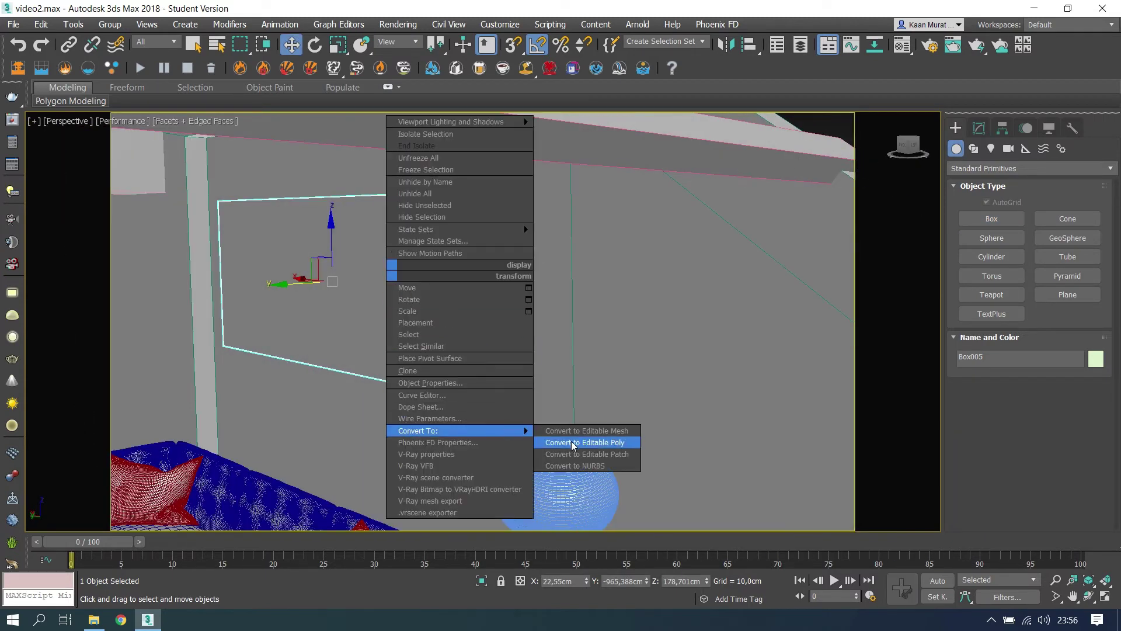
left_click(584, 442)
left_click(366, 291)
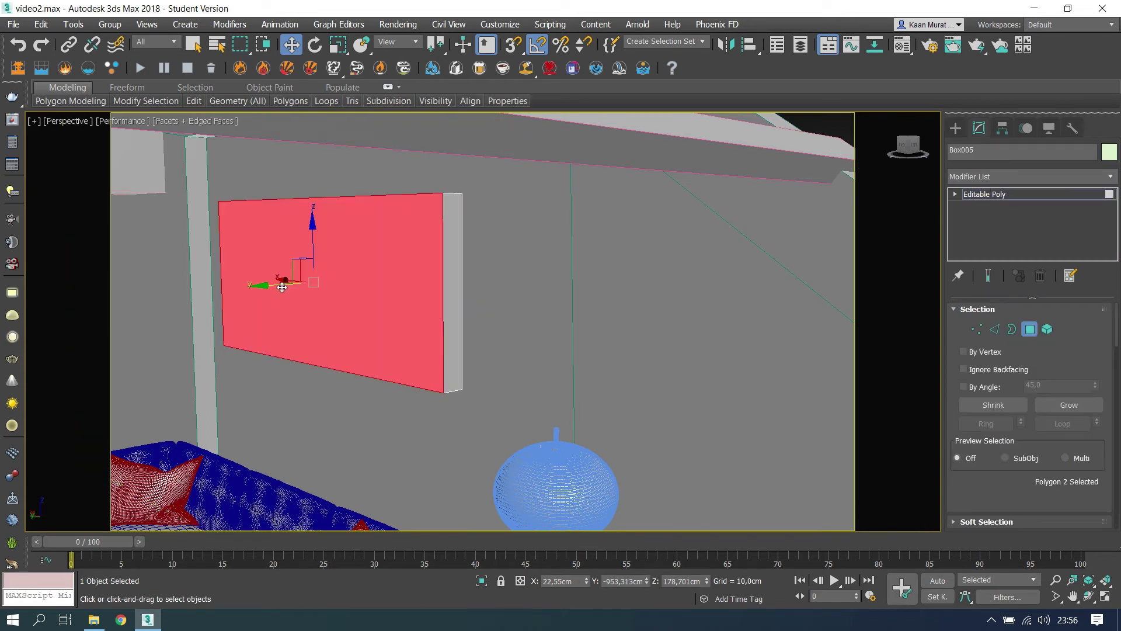
left_click_drag(282, 287, 284, 288)
right_click(374, 276)
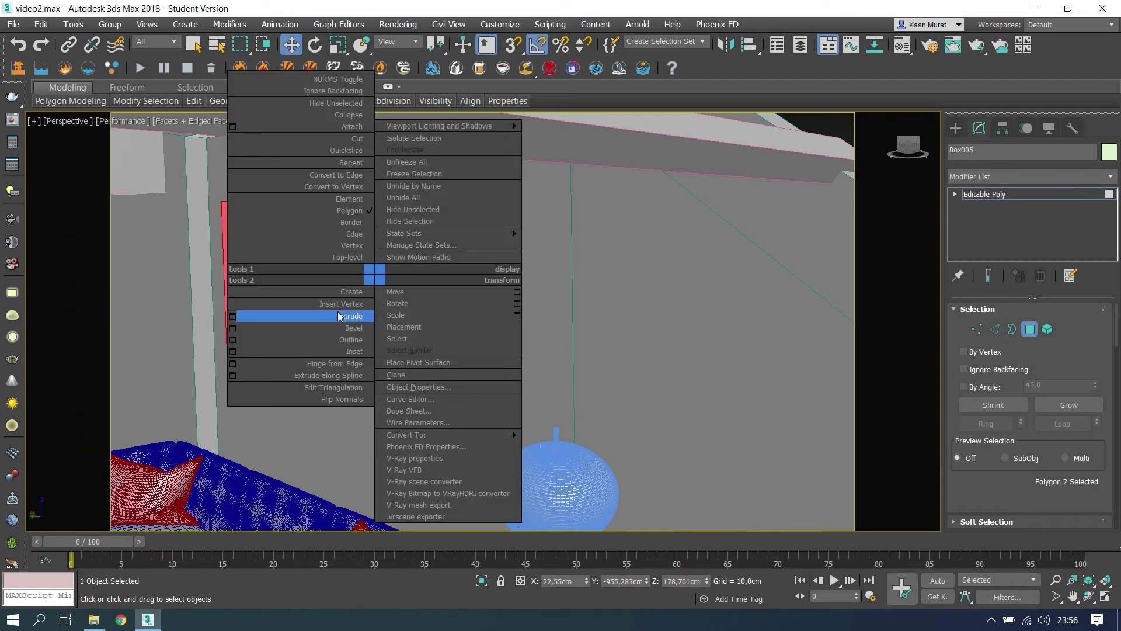
left_click(244, 352)
left_click_drag(494, 349, 494, 339)
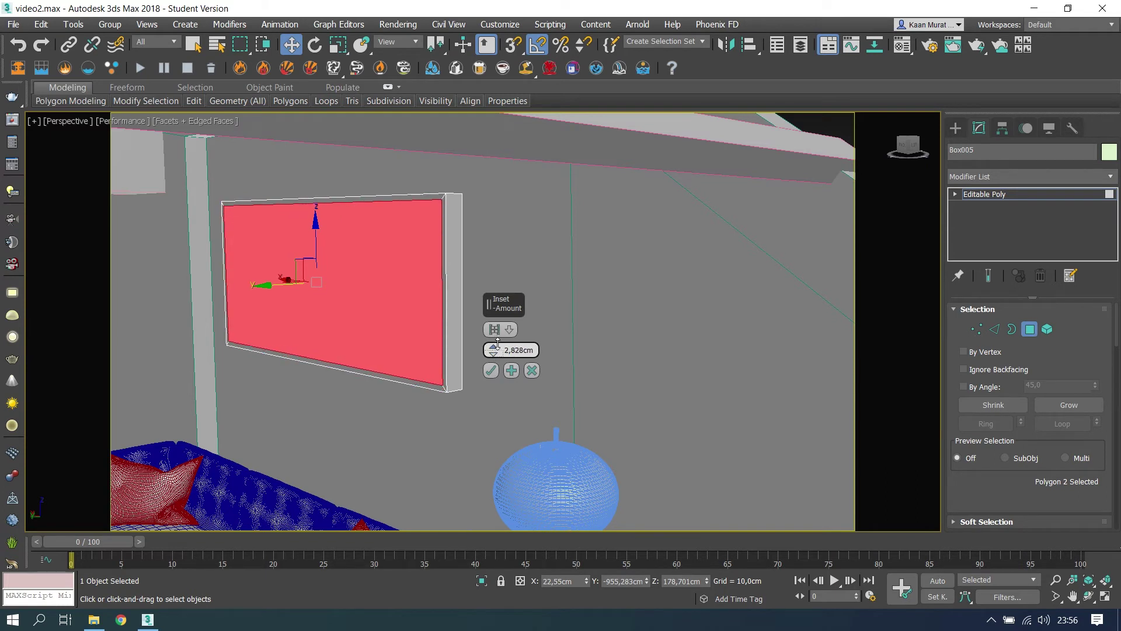
left_click(490, 370)
- Extrude the inset panel about 2.5 cm into the frame and nudge the frame along the wall
right_click(387, 335)
left_click(244, 377)
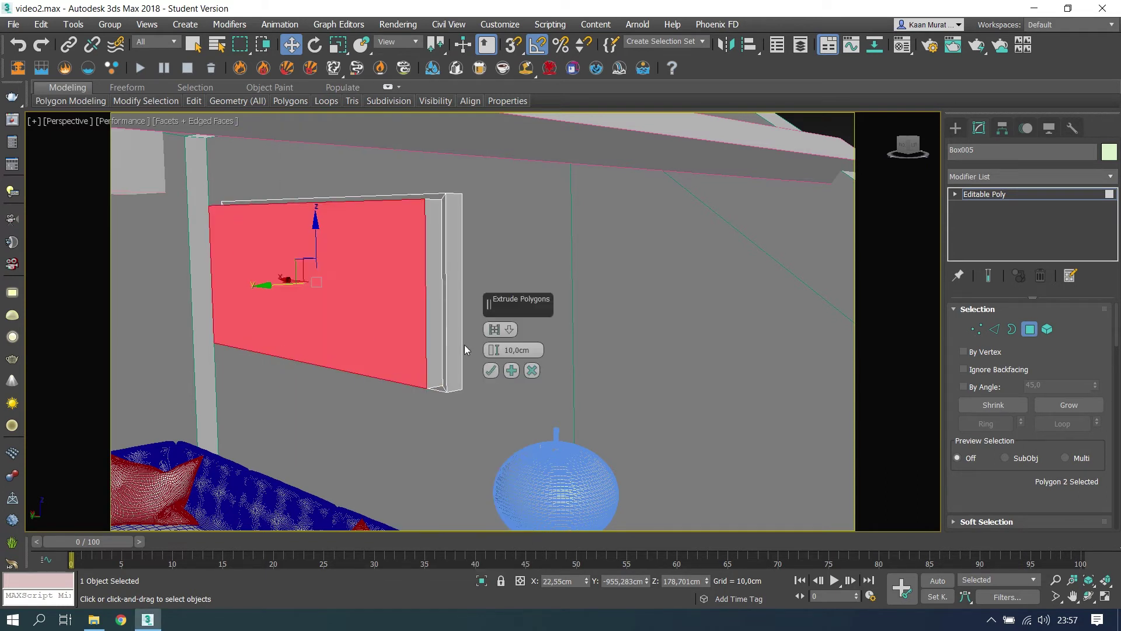
left_click_drag(494, 350, 488, 410)
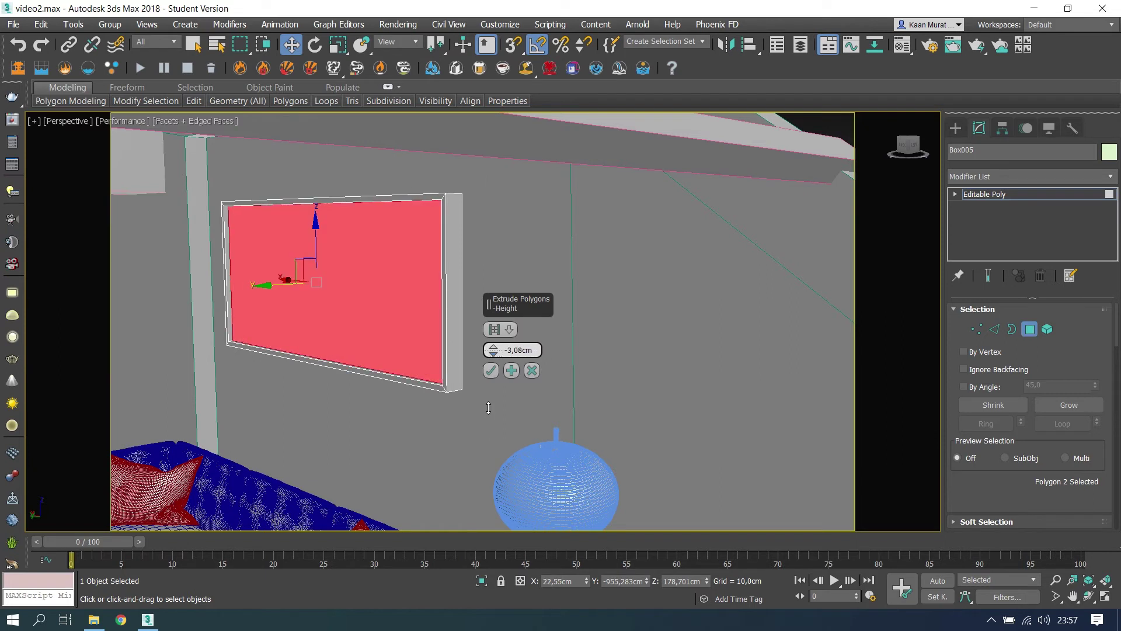
left_click_drag(489, 404, 494, 383)
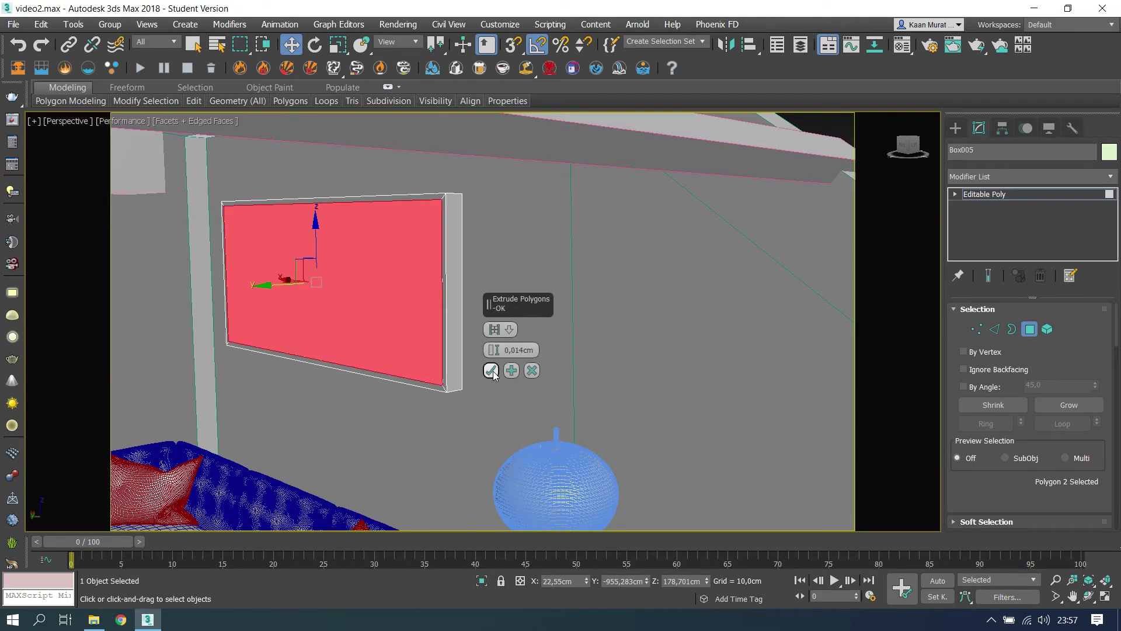
right_click(391, 337)
left_click(242, 376)
left_click_drag(494, 353, 495, 367)
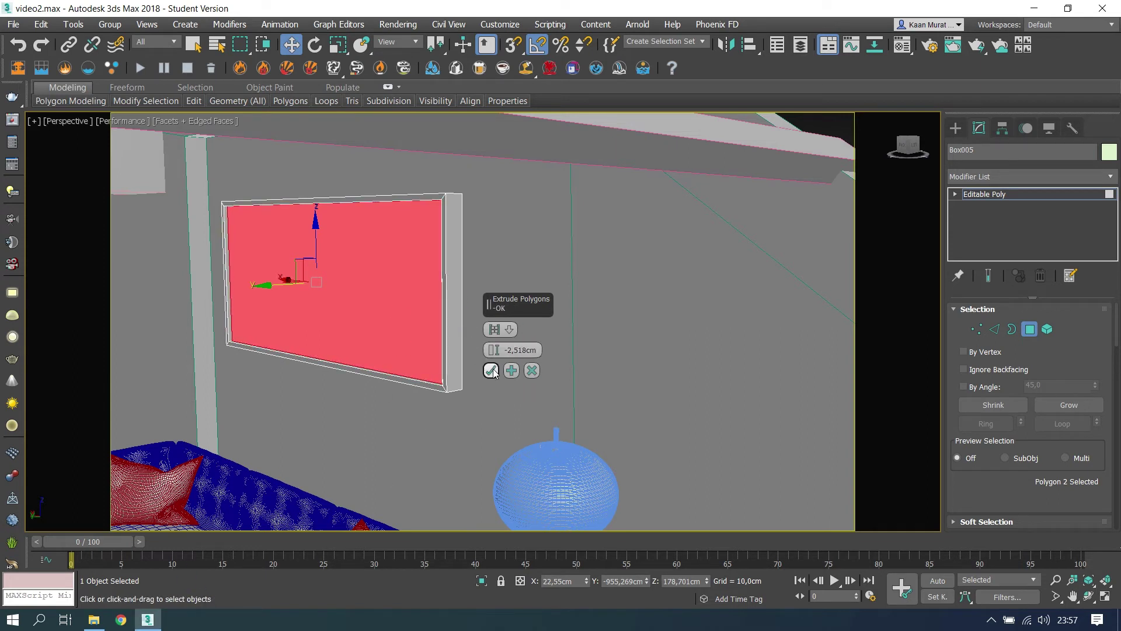
left_click(491, 371)
left_click(1030, 329)
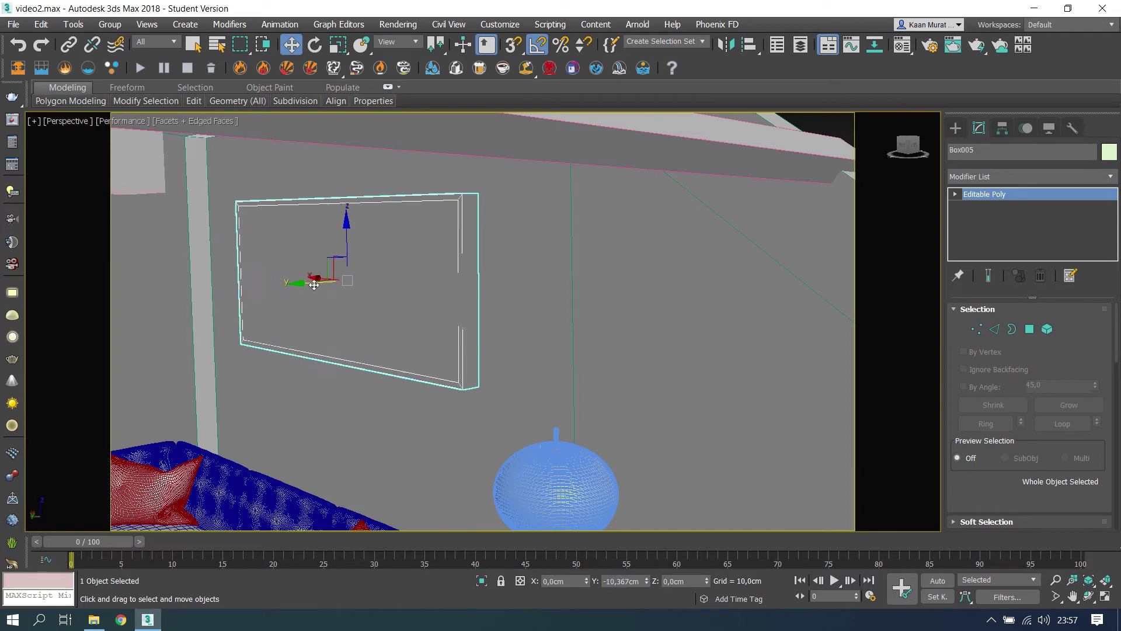
left_click_drag(314, 285, 310, 286)
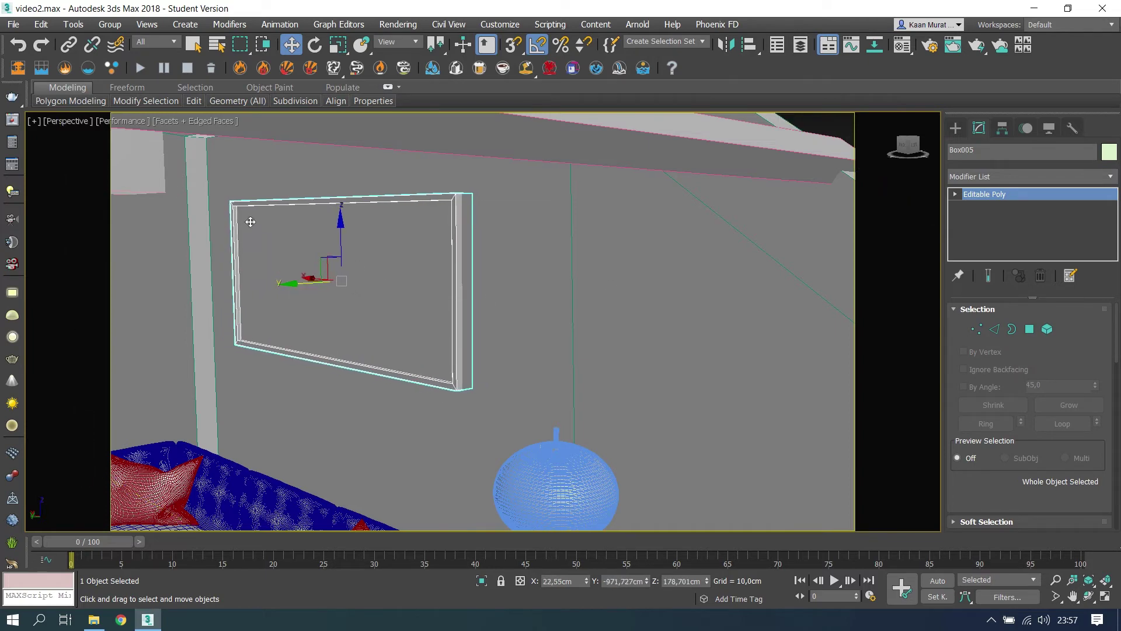
- Load the desktop harbor photo melankolidergibursa-90 as the tablo material's diffuse map
left_click(120, 121)
left_click(175, 150)
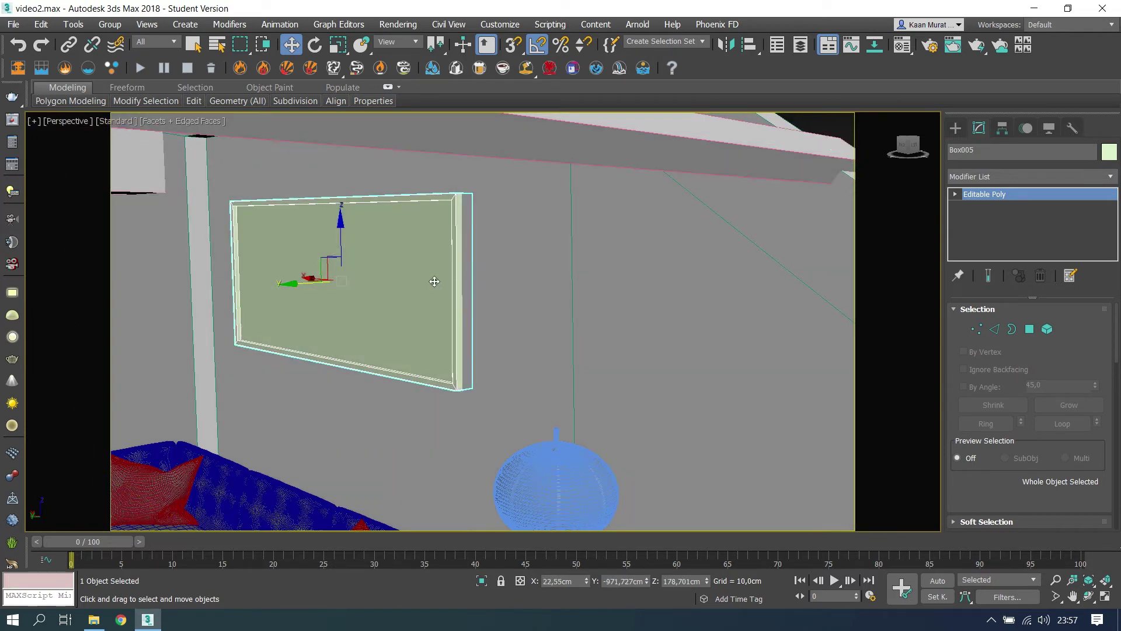
key("m")
left_click(113, 154)
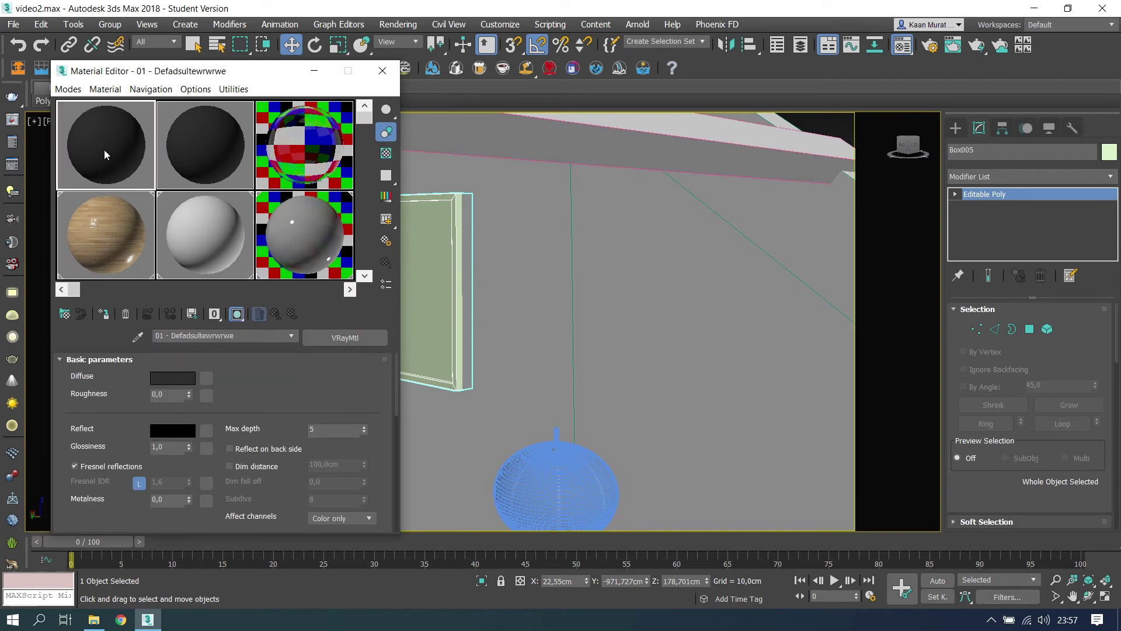
left_click(212, 151)
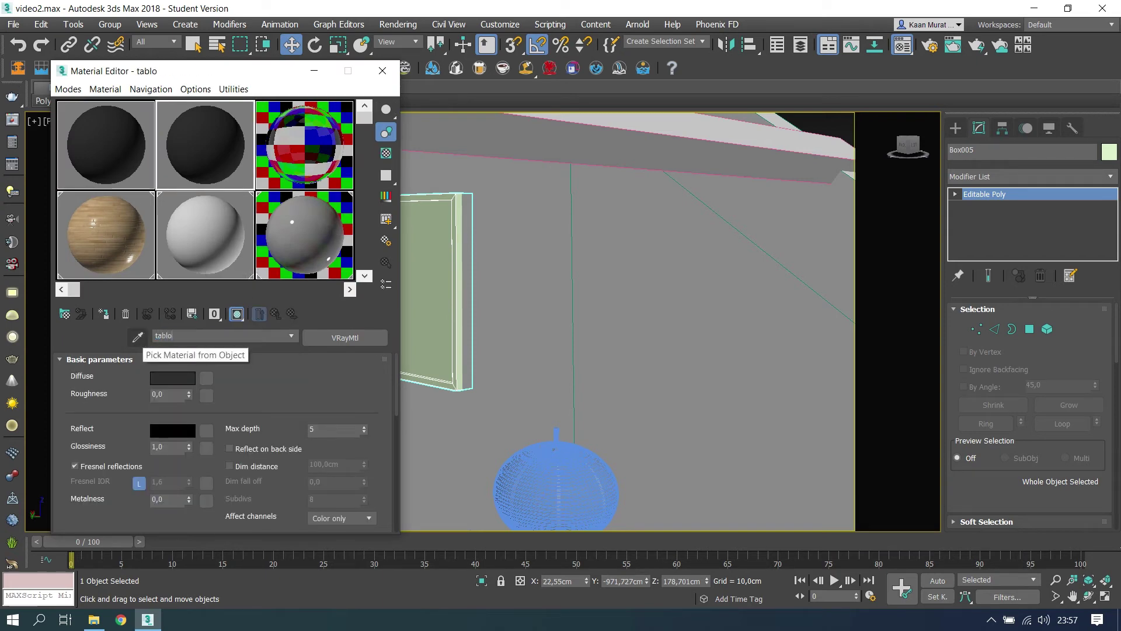
left_click(93, 619)
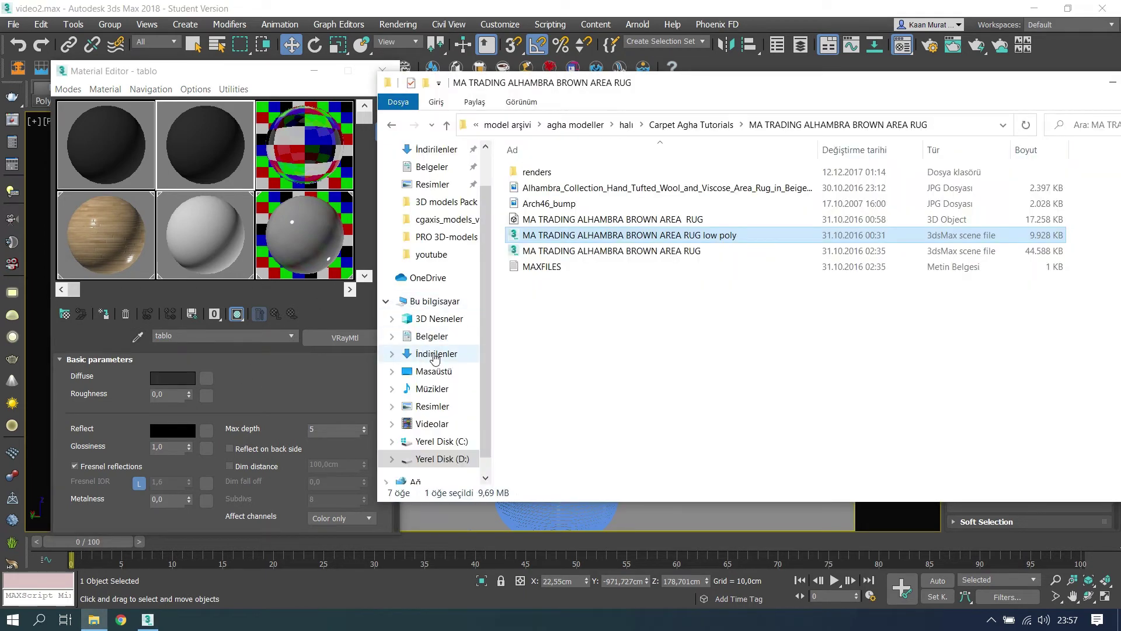
left_click(434, 371)
left_click_drag(699, 211, 207, 377)
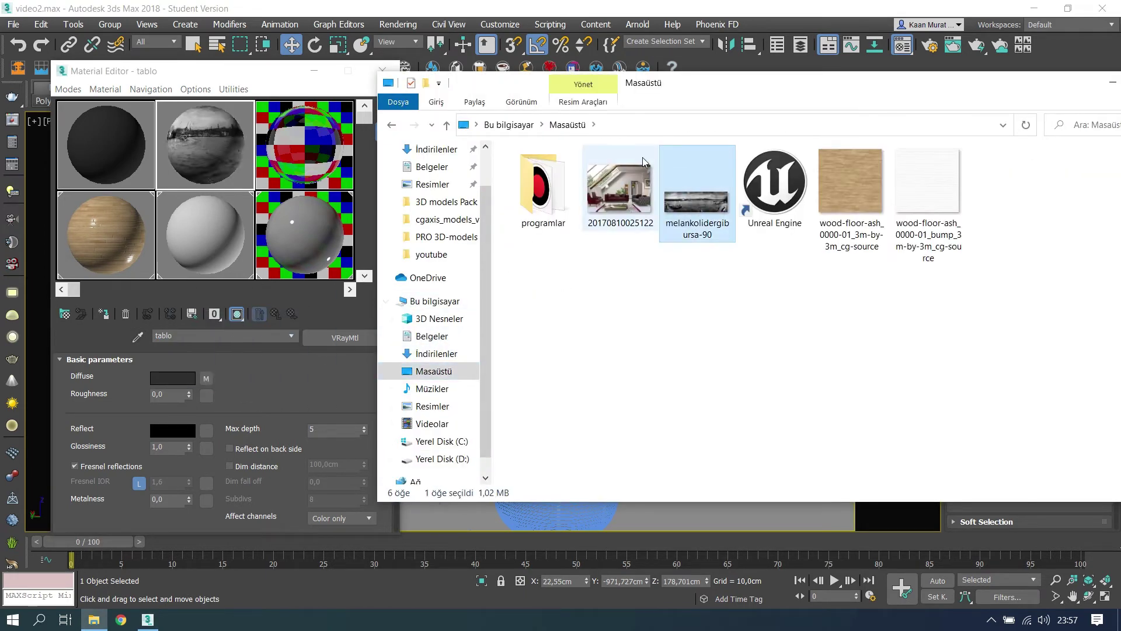
left_click(422, 272)
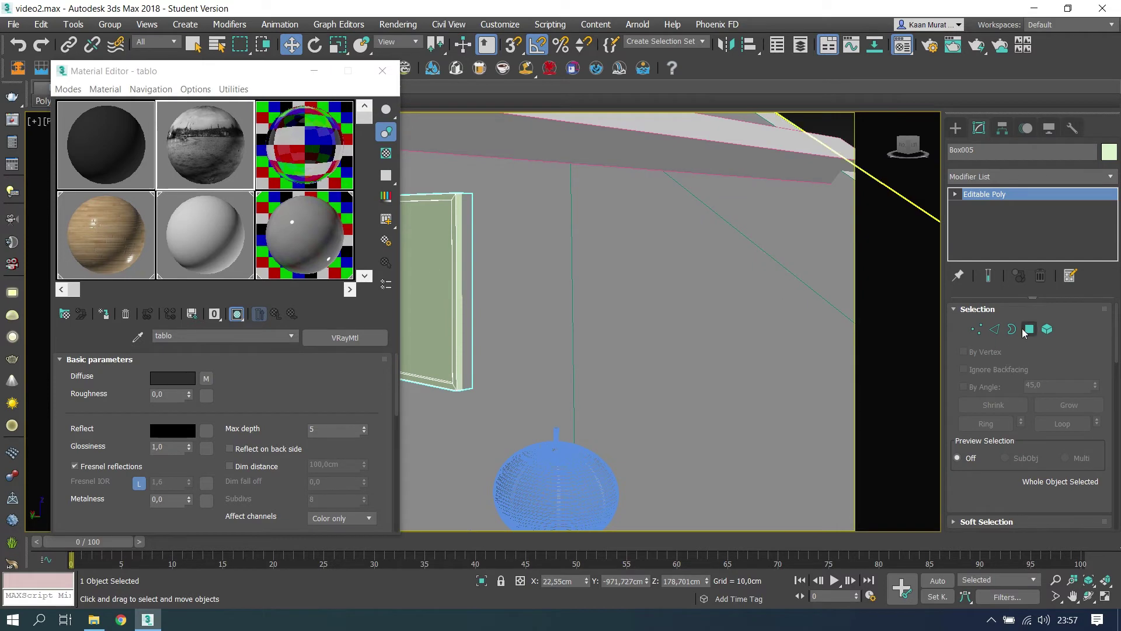
- Apply the dark slot-1 material to the frame and the tablo harbor photo to its inner panel faces
left_click(105, 145)
left_click(105, 315)
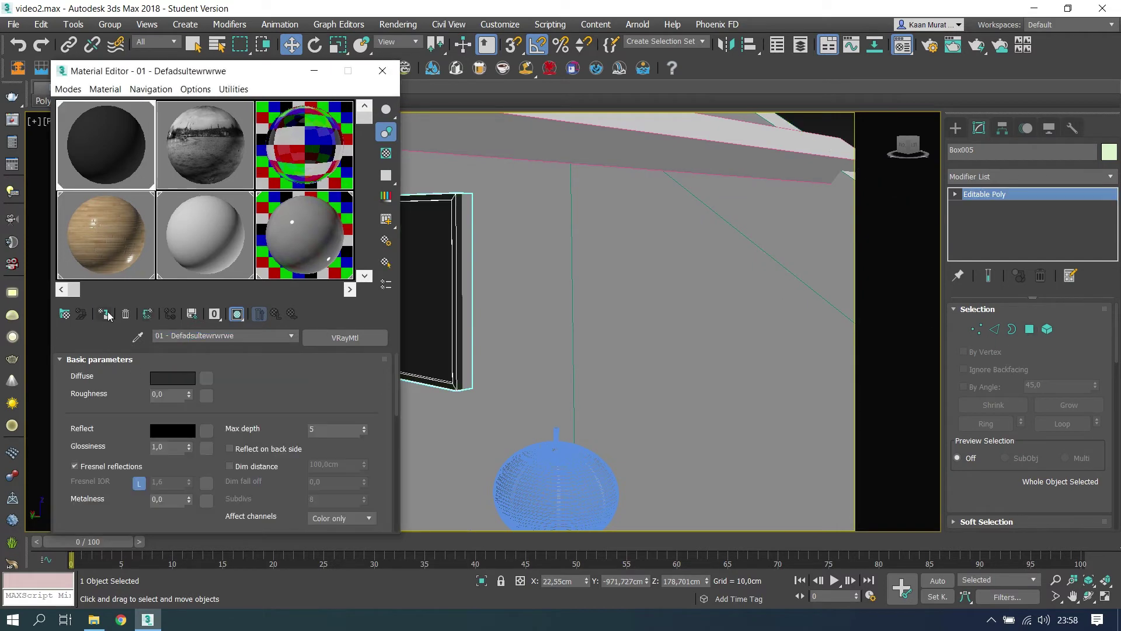
left_click(1030, 329)
left_click(419, 293)
left_click(213, 144)
left_click_drag(175, 71, 619, 76)
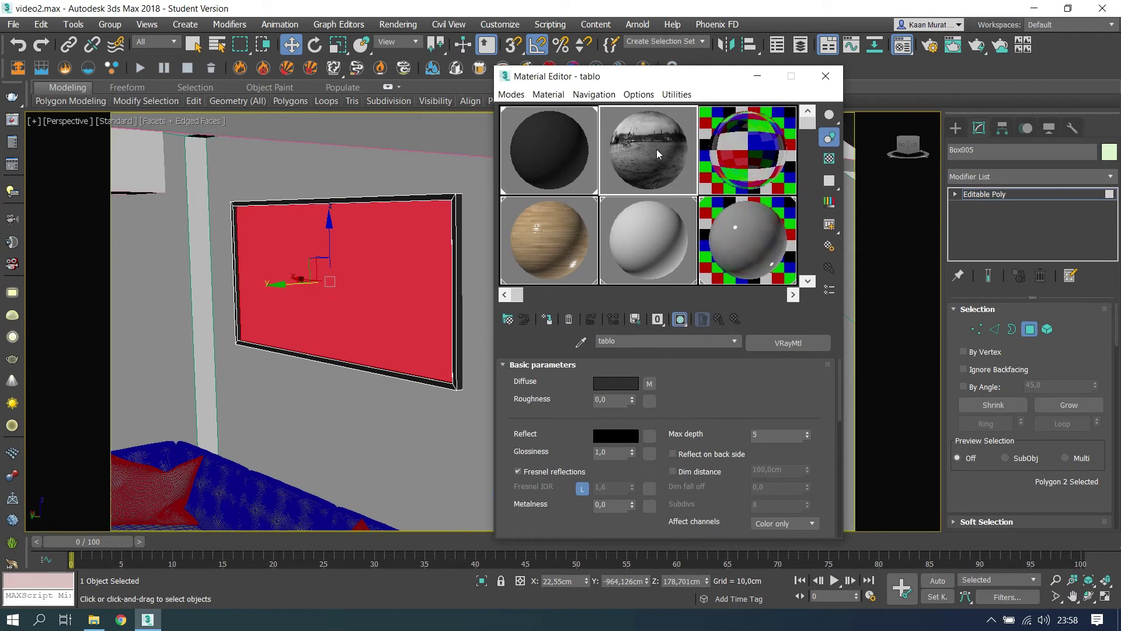
left_click(547, 319)
left_click(826, 76)
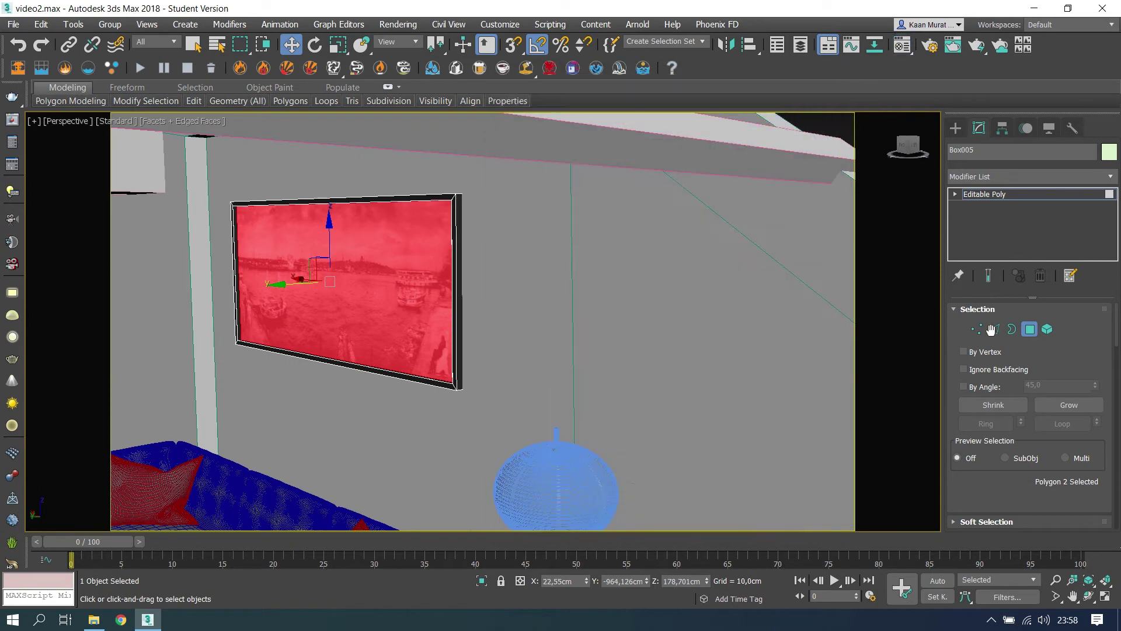
left_click(1031, 329)
- In the camera view, nudge the picture slightly right and hide the edge wireframe overlay
key("c")
left_click(672, 255)
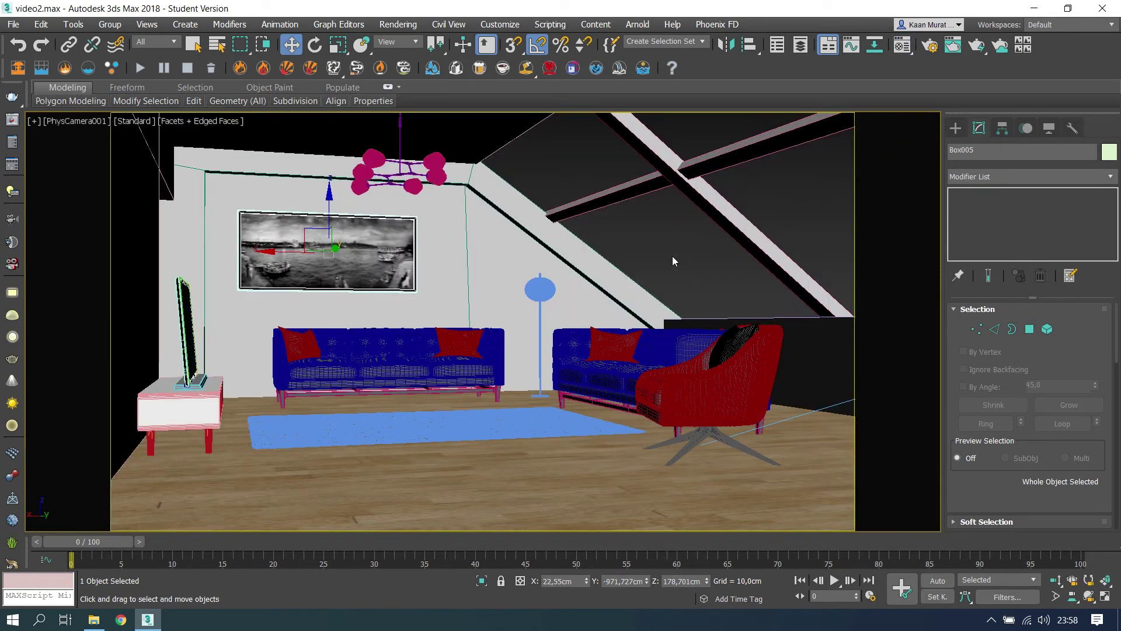
left_click_drag(334, 250, 342, 250)
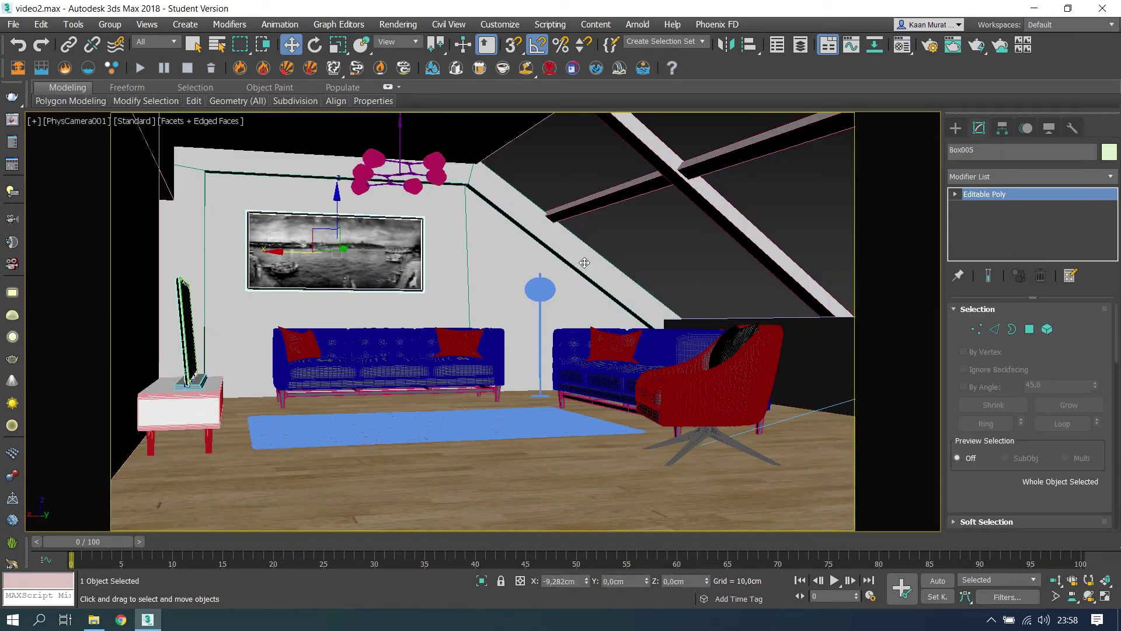
left_click(613, 246)
key("F4")
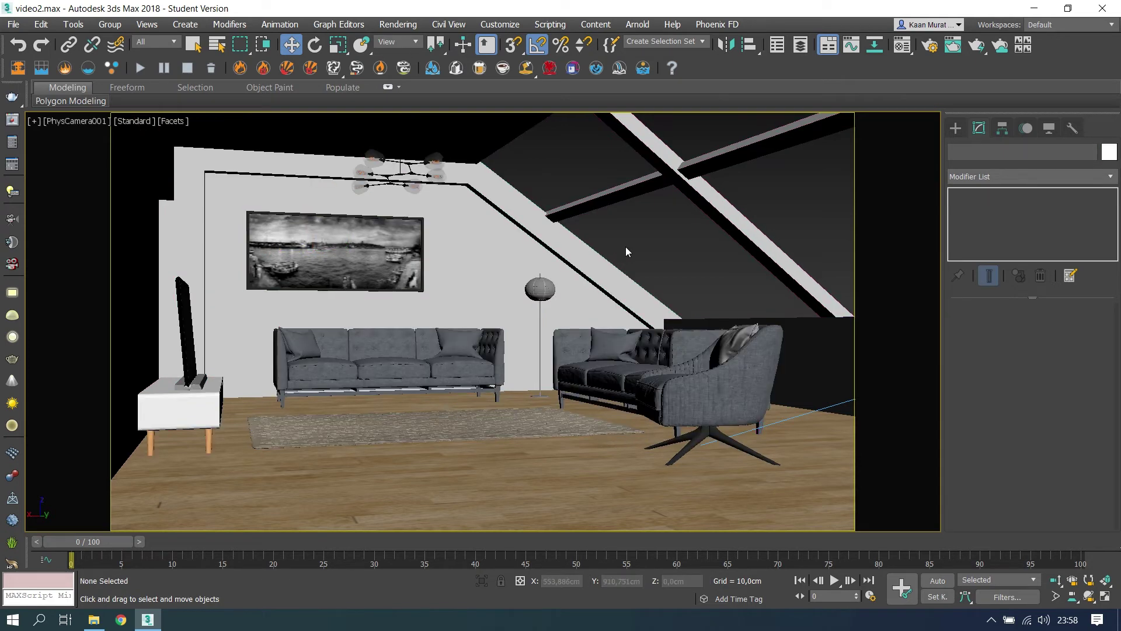
- Zoom in on the picture frame in perspective, then return to the camera view
left_click(405, 257)
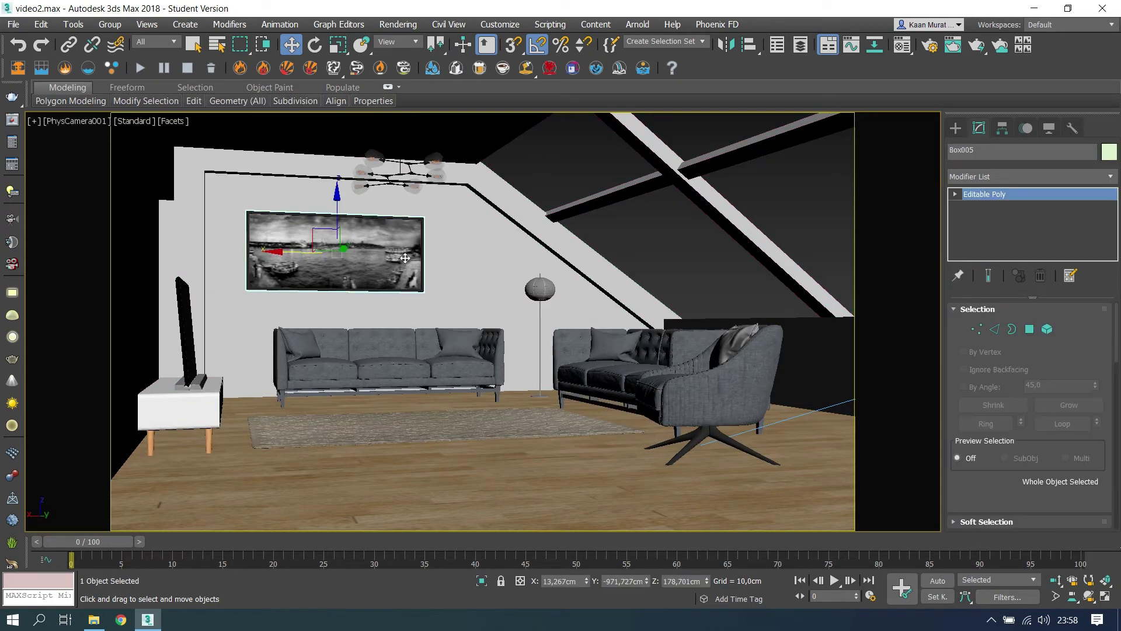
key("p")
key("z")
scroll(442, 335, "up", 3)
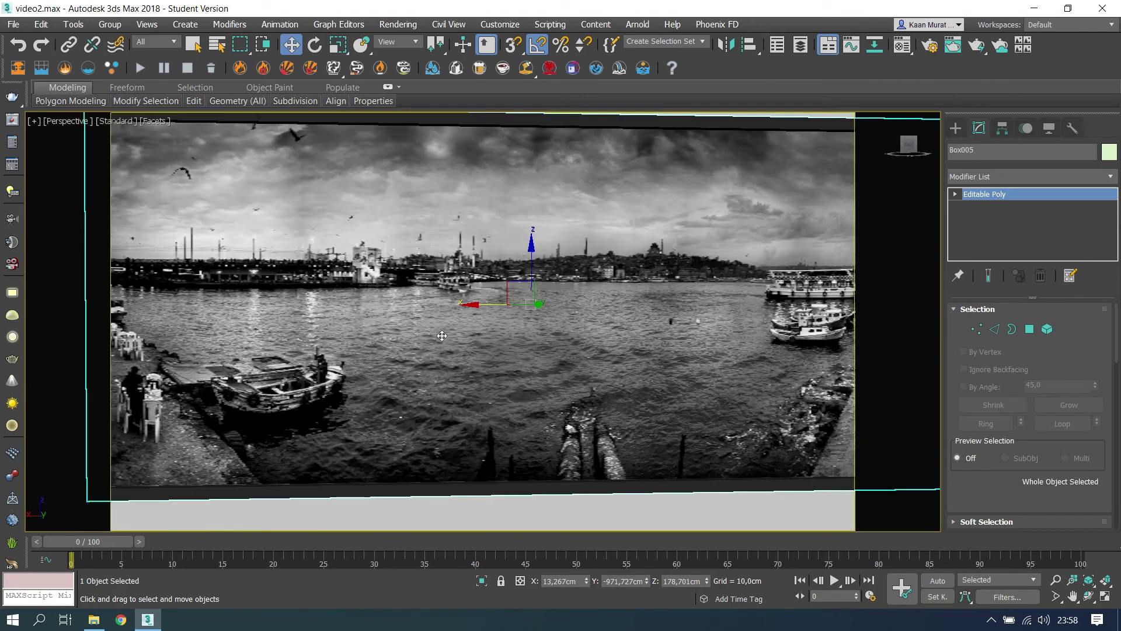
key("c")
key("ctrl+d")
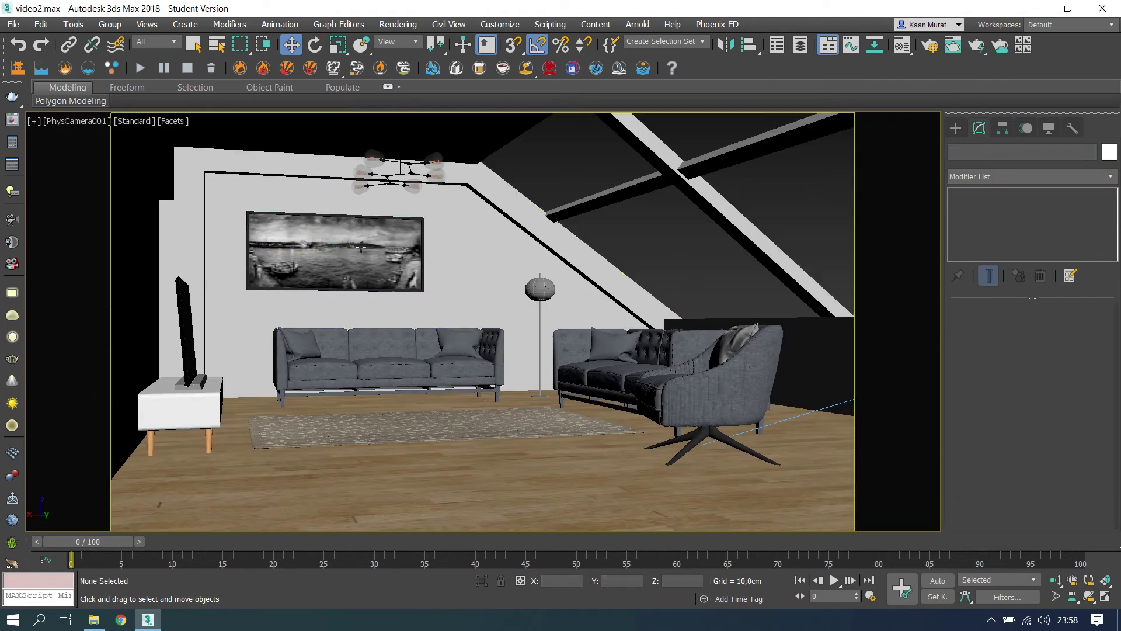
- Browse drive D through modelleme, model arşivi and agha modeller to the saksı bitkiler folder
left_click(94, 619)
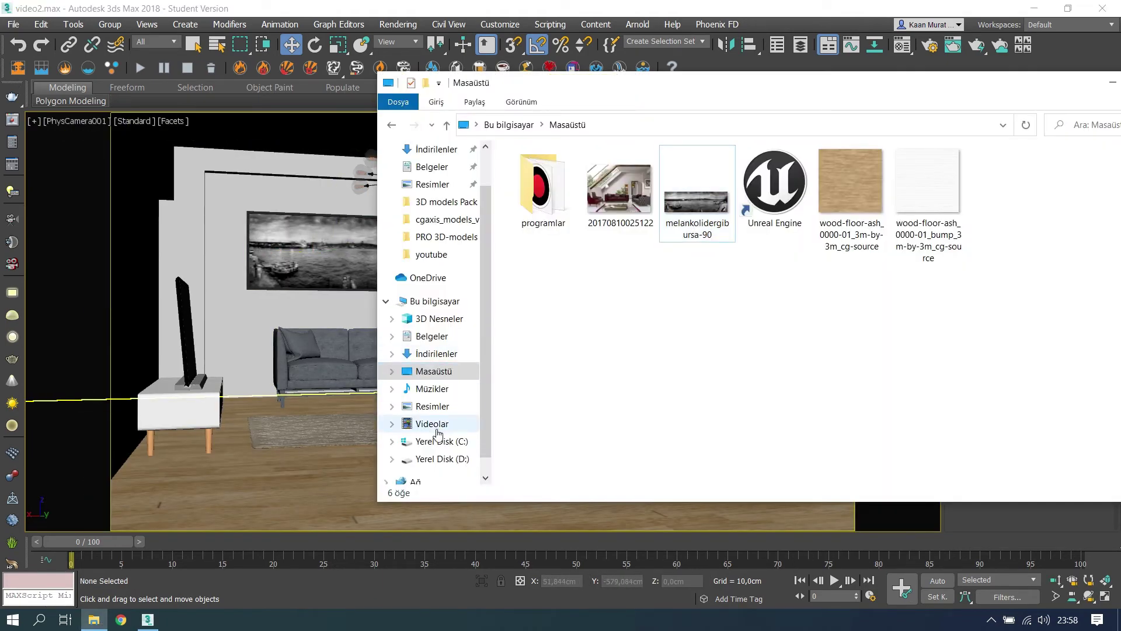
left_click(442, 459)
double_click(555, 252)
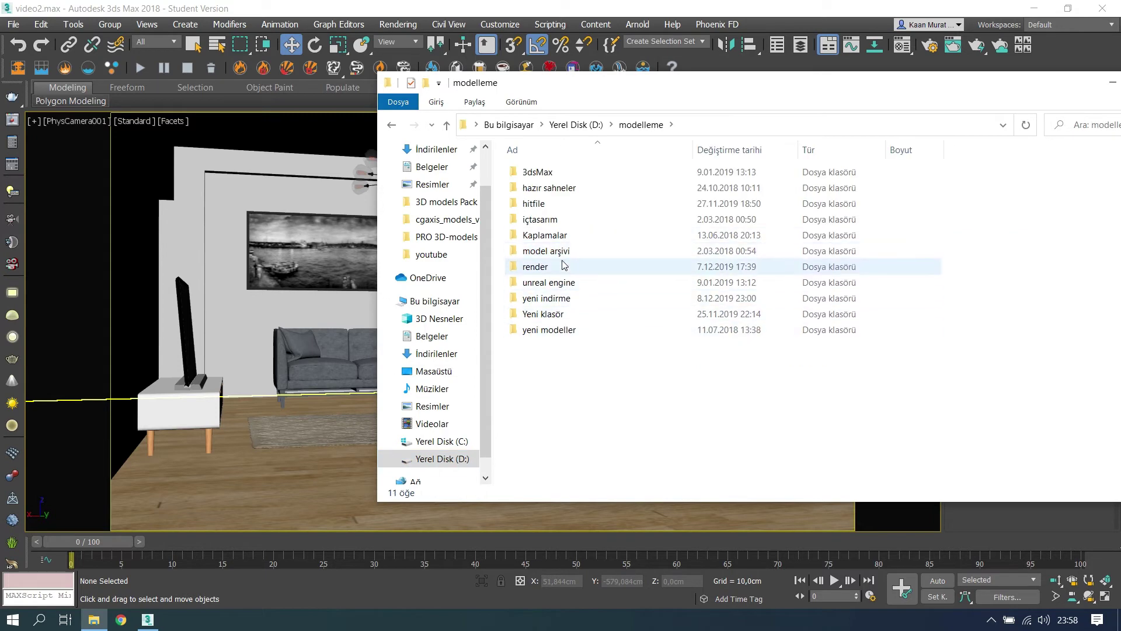
double_click(563, 252)
double_click(570, 188)
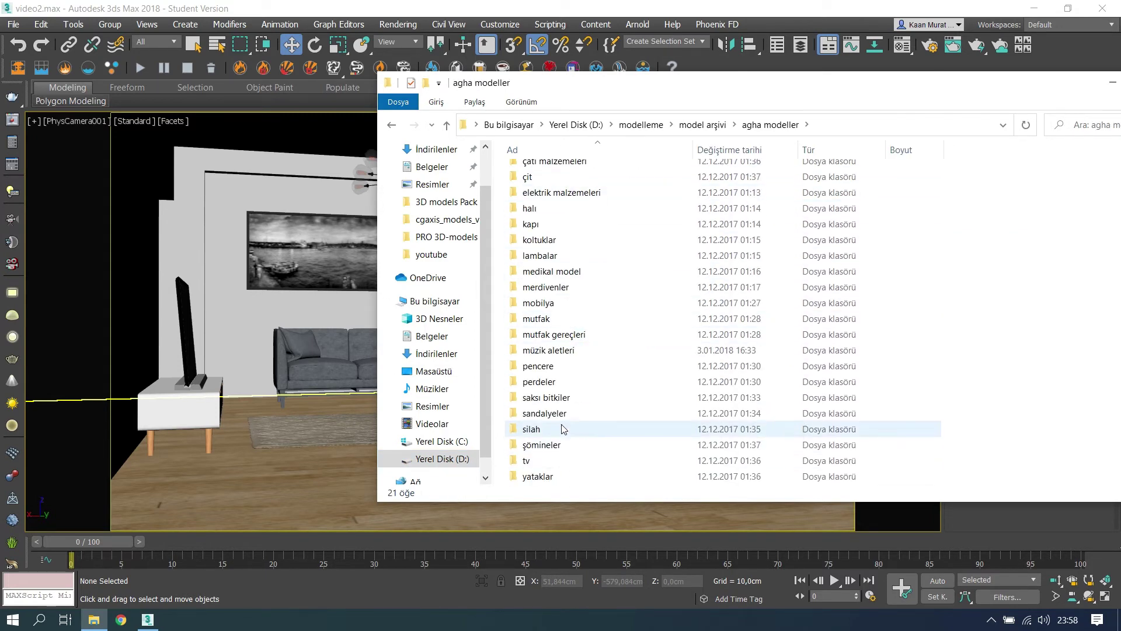
double_click(560, 399)
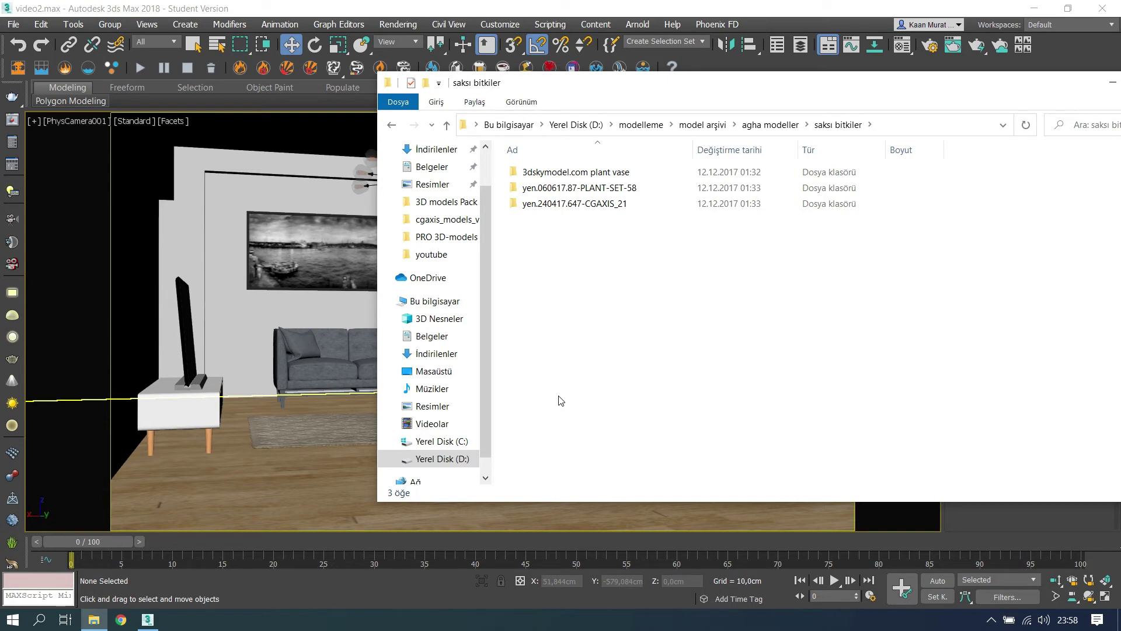
- Open the CGAXIS_21 plant's VRAY folder and locate the cgaxis_models_21_21 file
double_click(590, 203)
double_click(590, 172)
double_click(596, 174)
scroll(613, 327, "down", 6)
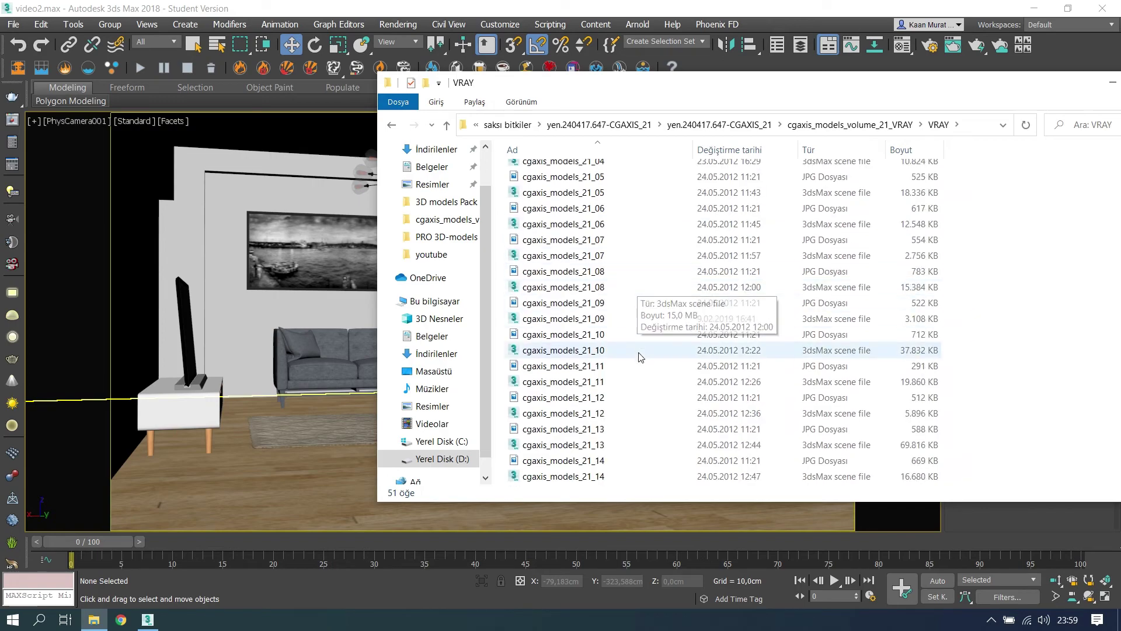
scroll(609, 420, "down", 2)
double_click(604, 398)
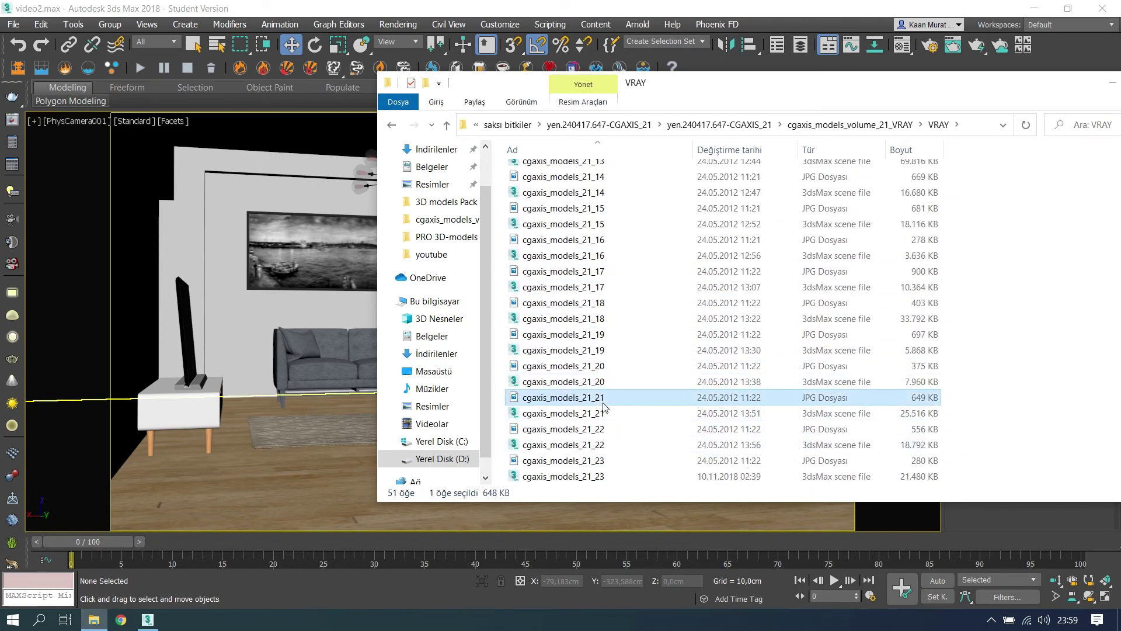
left_click(1106, 8)
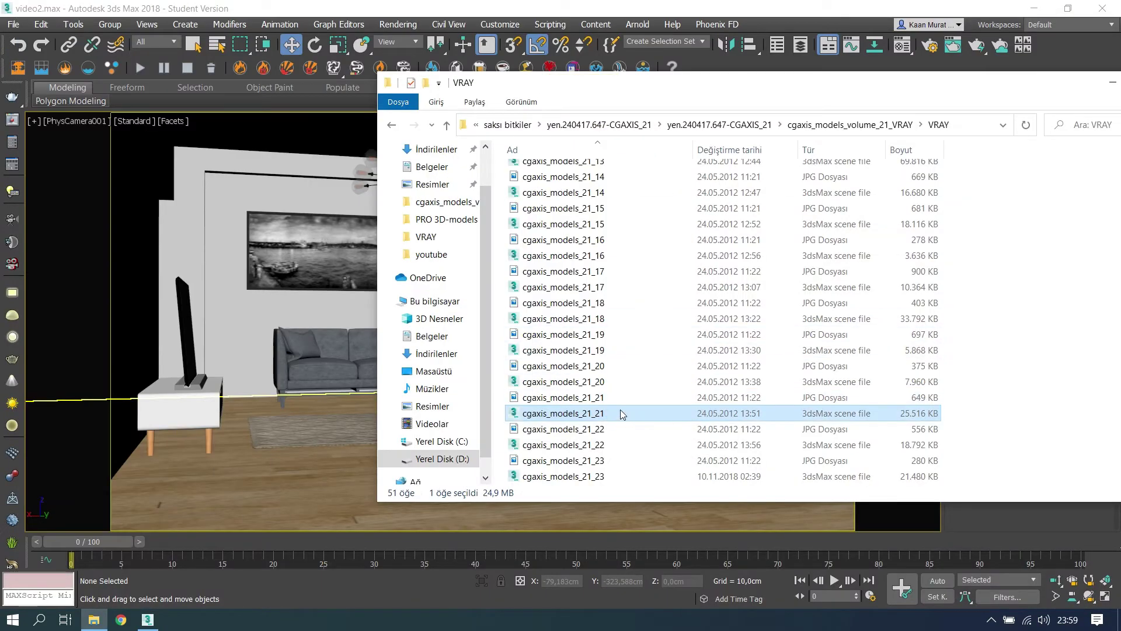
- Merge cgaxis_models_21_21.max into the scene, place it by the side table, and group it
left_click_drag(606, 414, 196, 472)
left_click(220, 485)
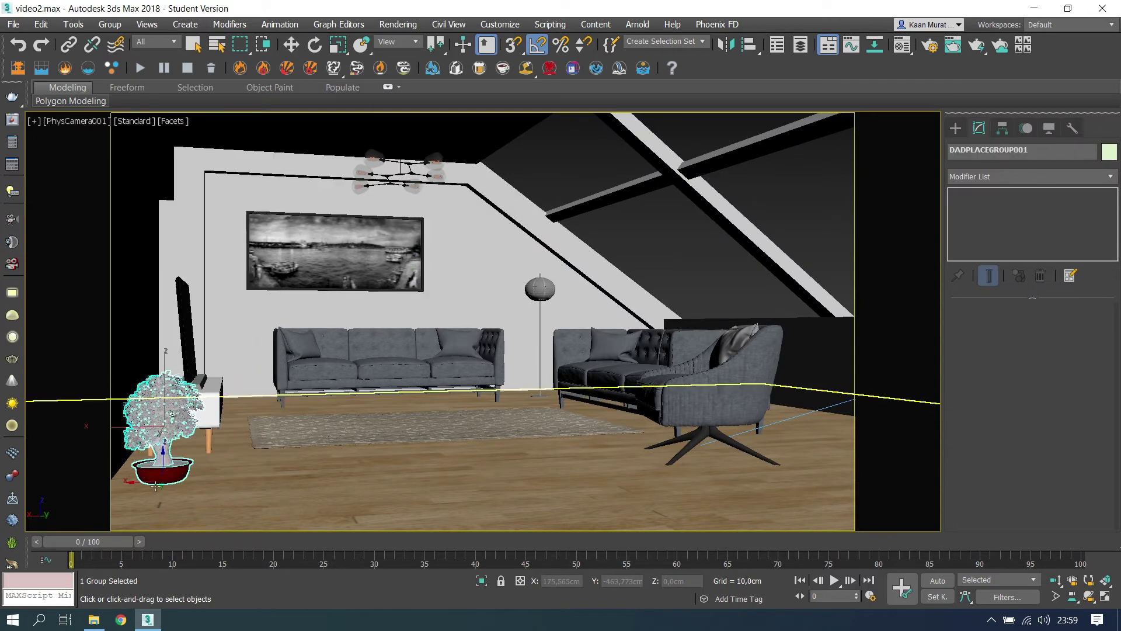
left_click(228, 446)
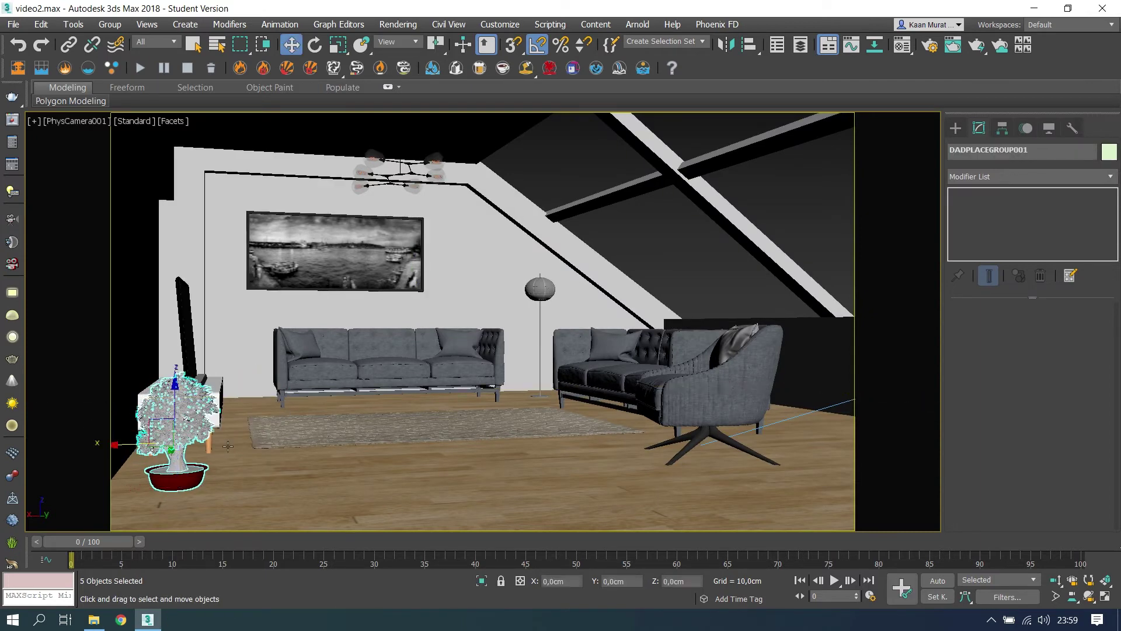
left_click(109, 24)
left_click(569, 342)
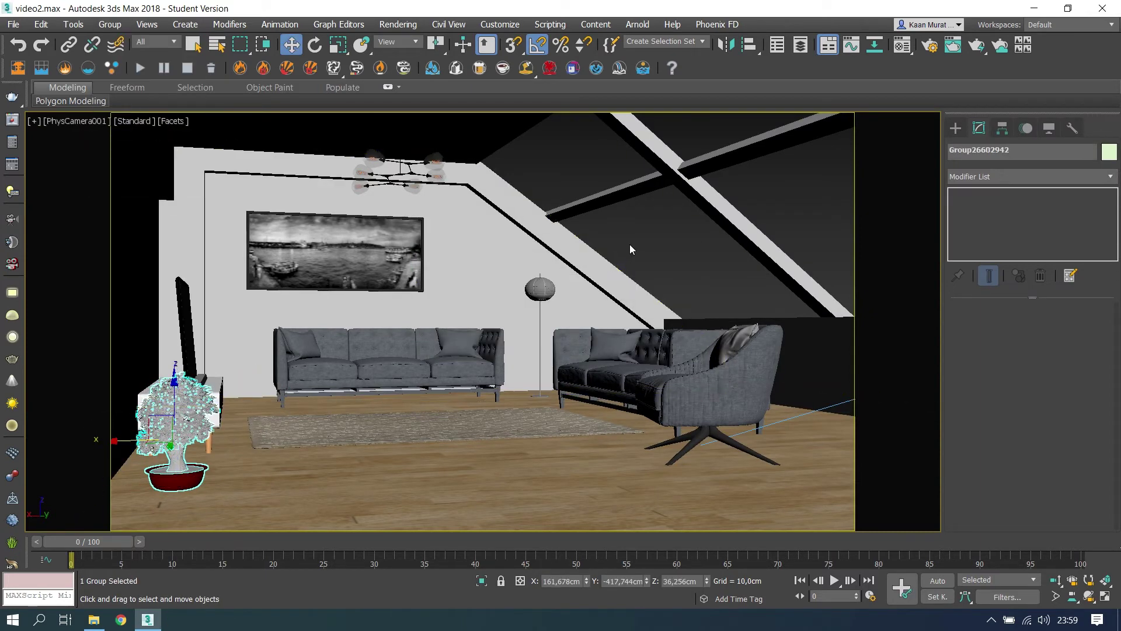
- Refresh Asset Tracking and choose Set Path for the ten missing texture maps
key("shift+t")
right_click(413, 257)
left_click(495, 431)
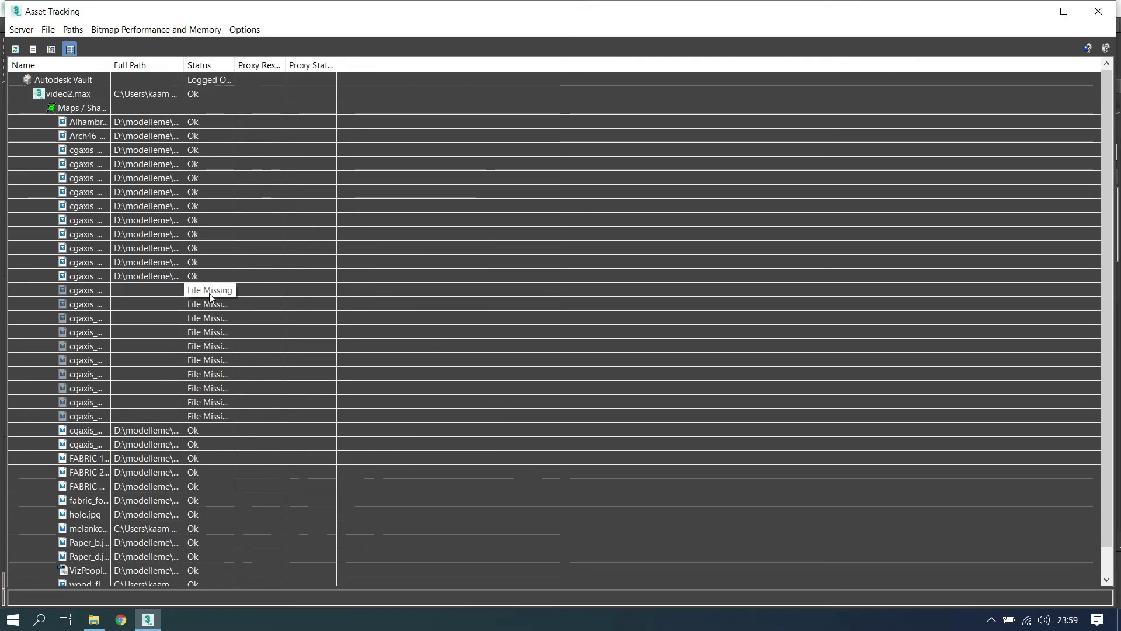
left_click_drag(209, 292, 209, 416)
right_click(213, 360)
left_click(176, 401)
- Point the missing maps to the CGAXIS_21 plant's MAPS folder on drive D, then close Asset Tracking
left_click(691, 311)
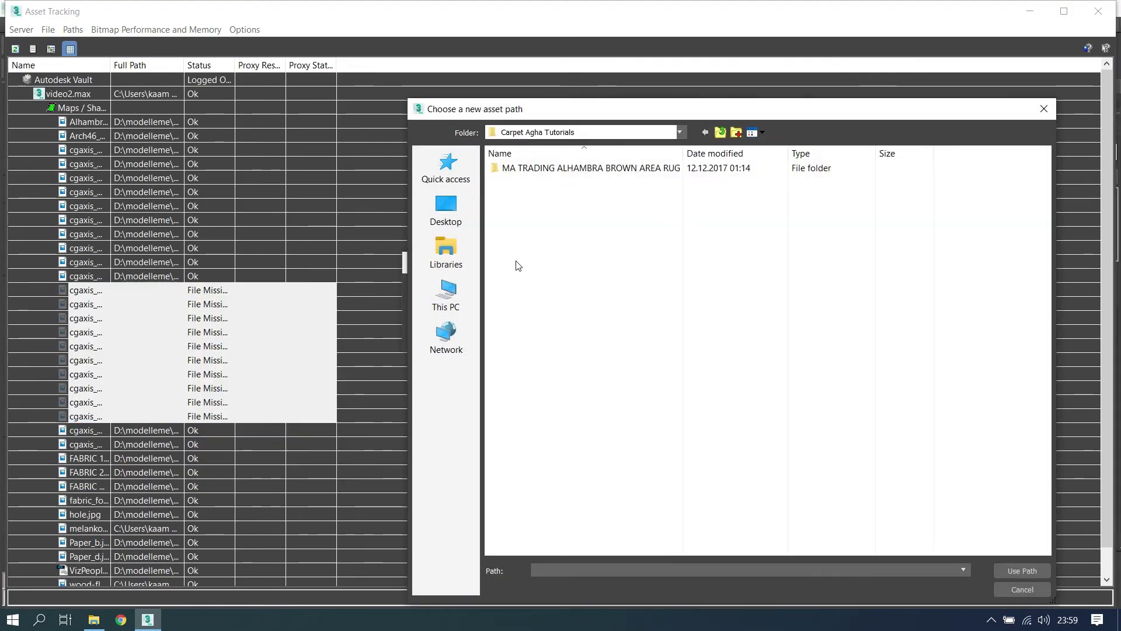
left_click(446, 295)
double_click(751, 318)
double_click(596, 243)
double_click(559, 239)
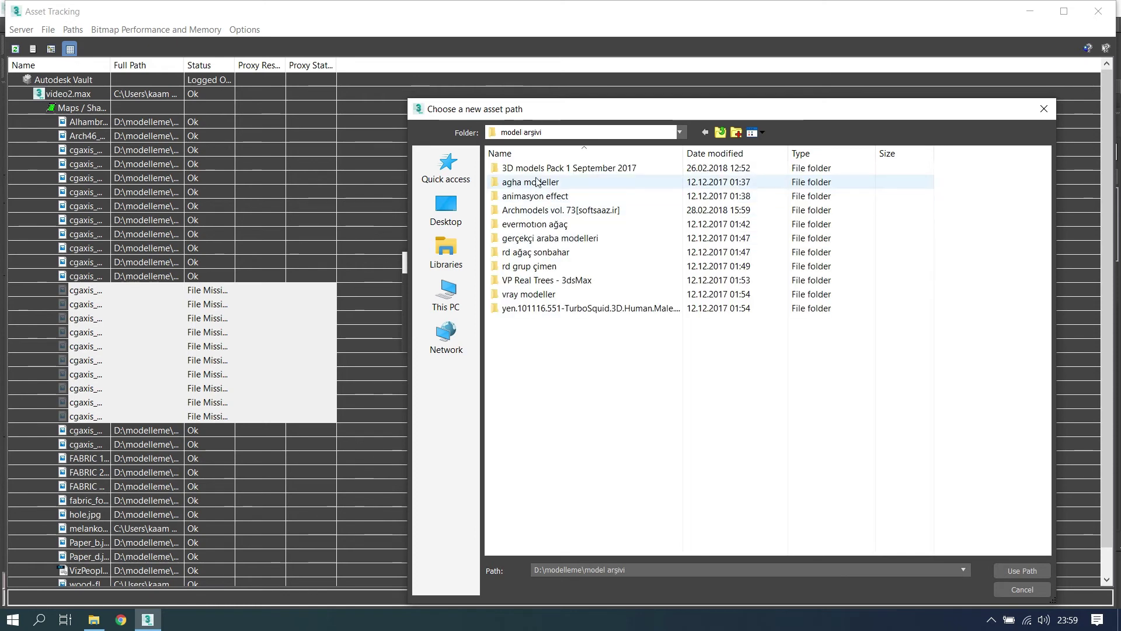
double_click(555, 182)
double_click(558, 378)
double_click(553, 196)
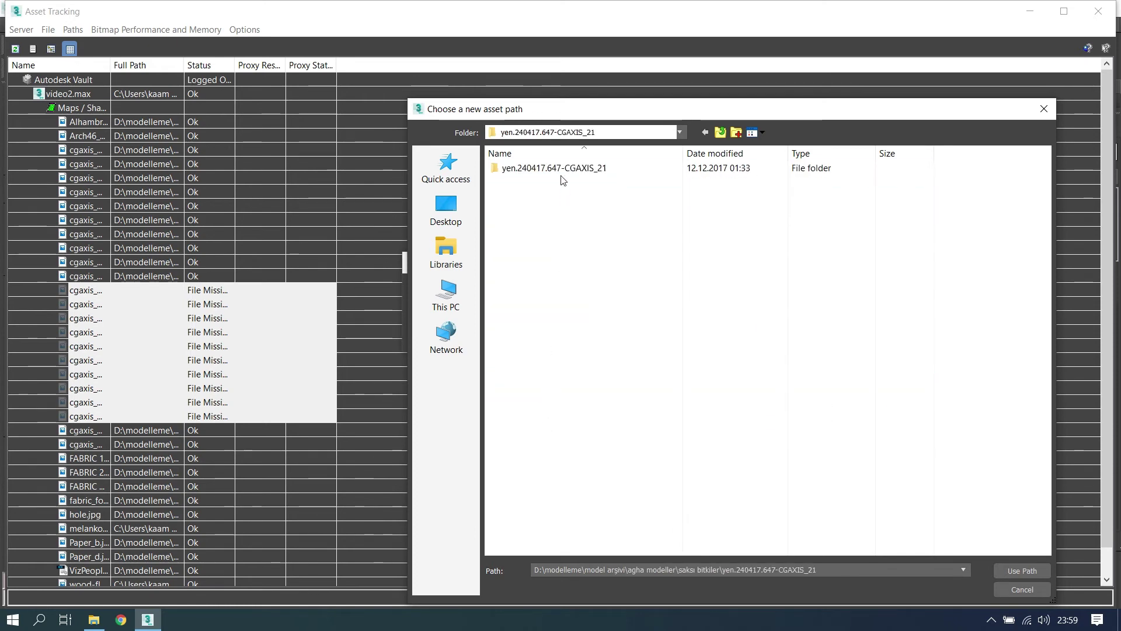
double_click(555, 168)
left_click(1007, 570)
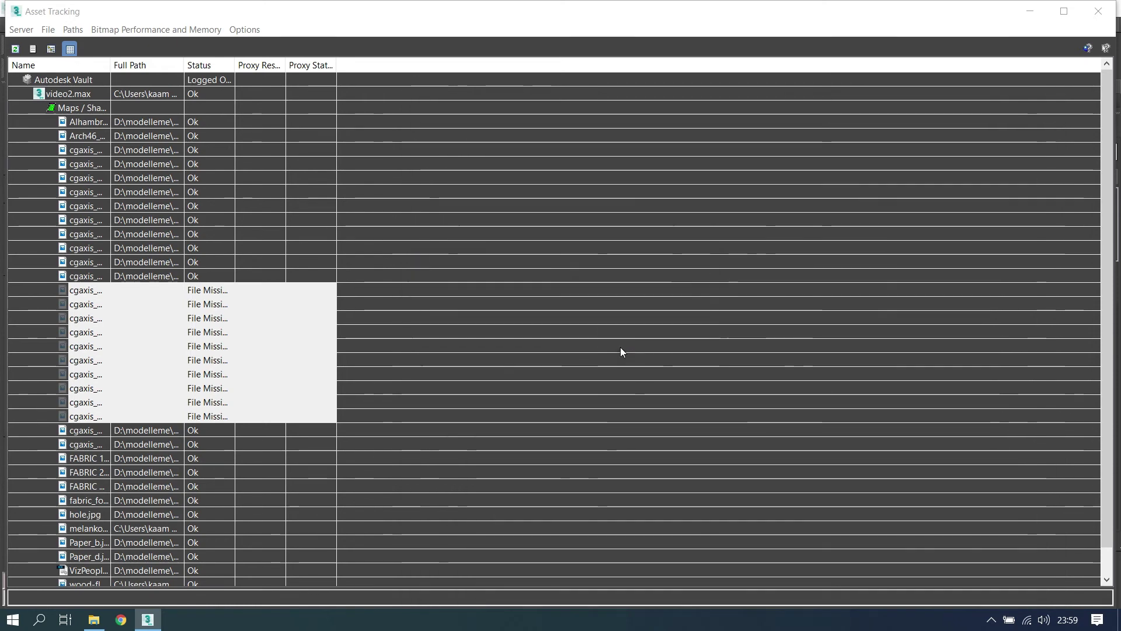
left_click(1105, 13)
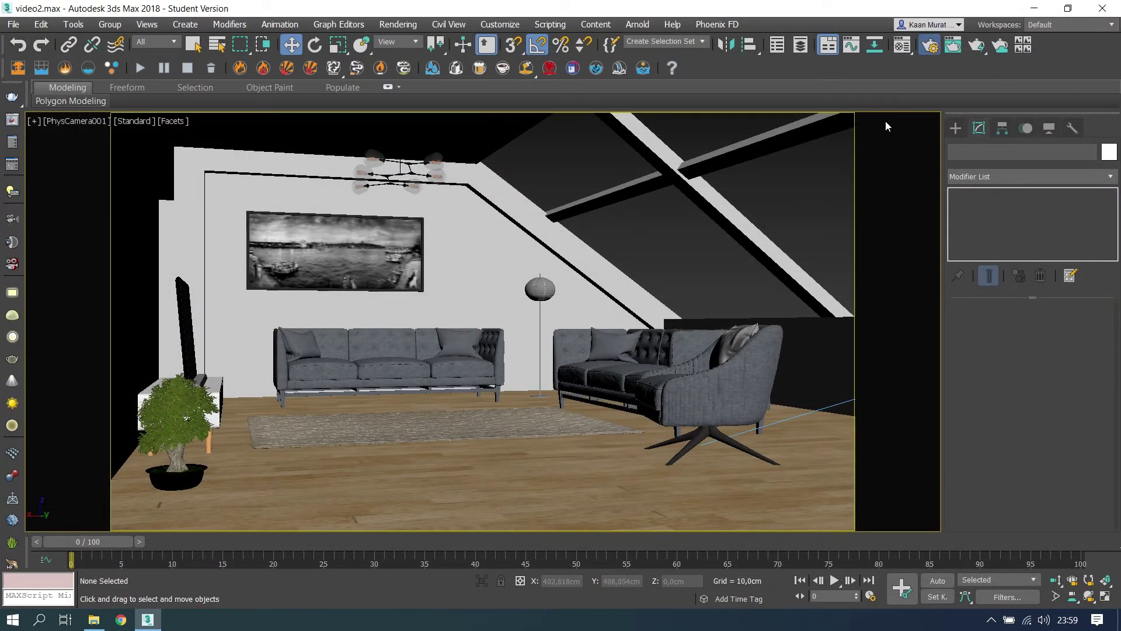
- Start a V-Ray interactive preview render from the render settings and close the messages window
key("F10")
left_click(716, 145)
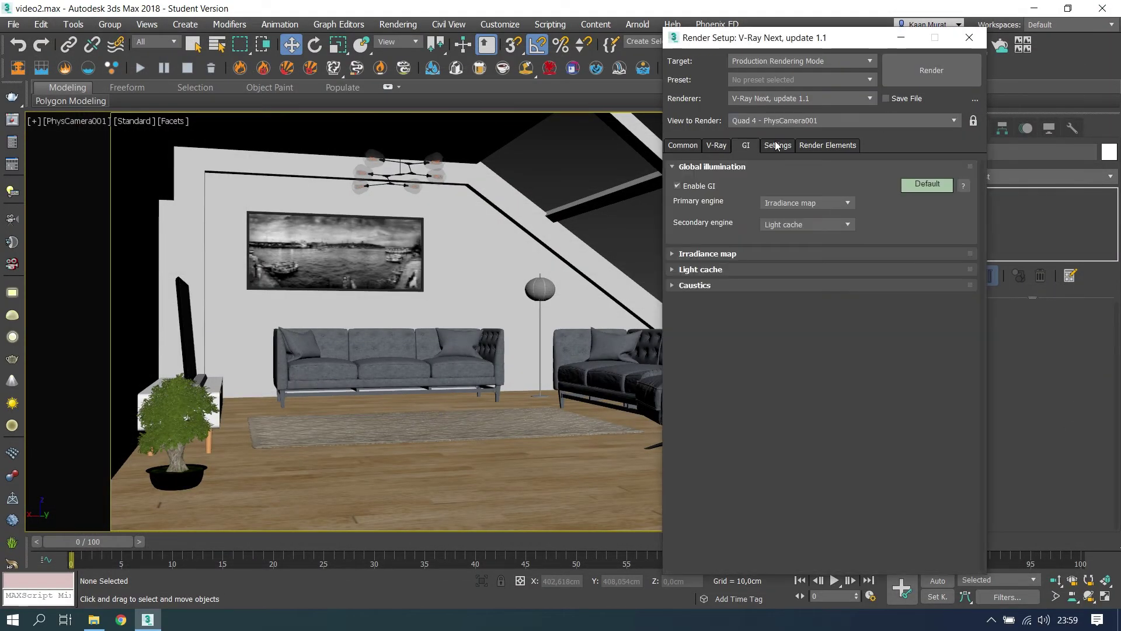
left_click(717, 145)
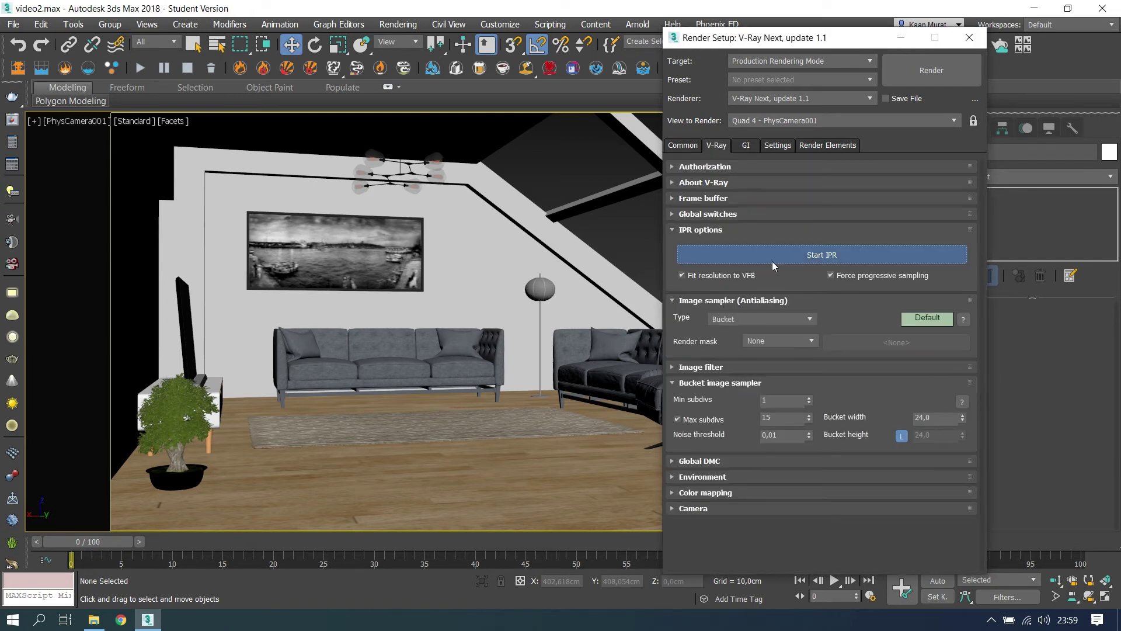
left_click(818, 252)
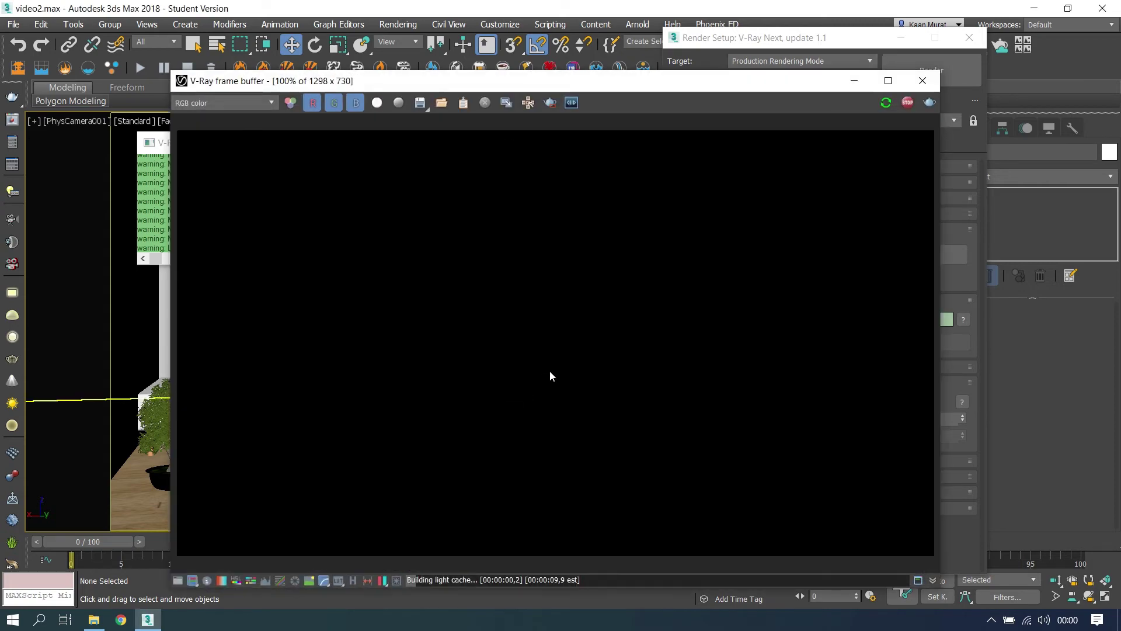
left_click_drag(630, 87, 608, 84)
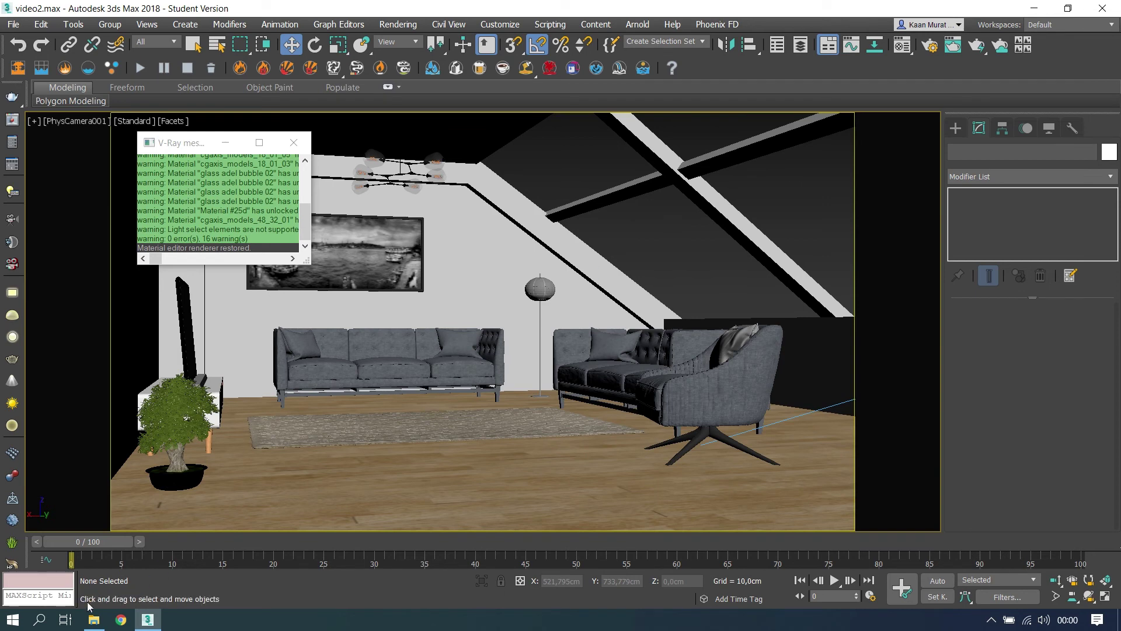
left_click(294, 143)
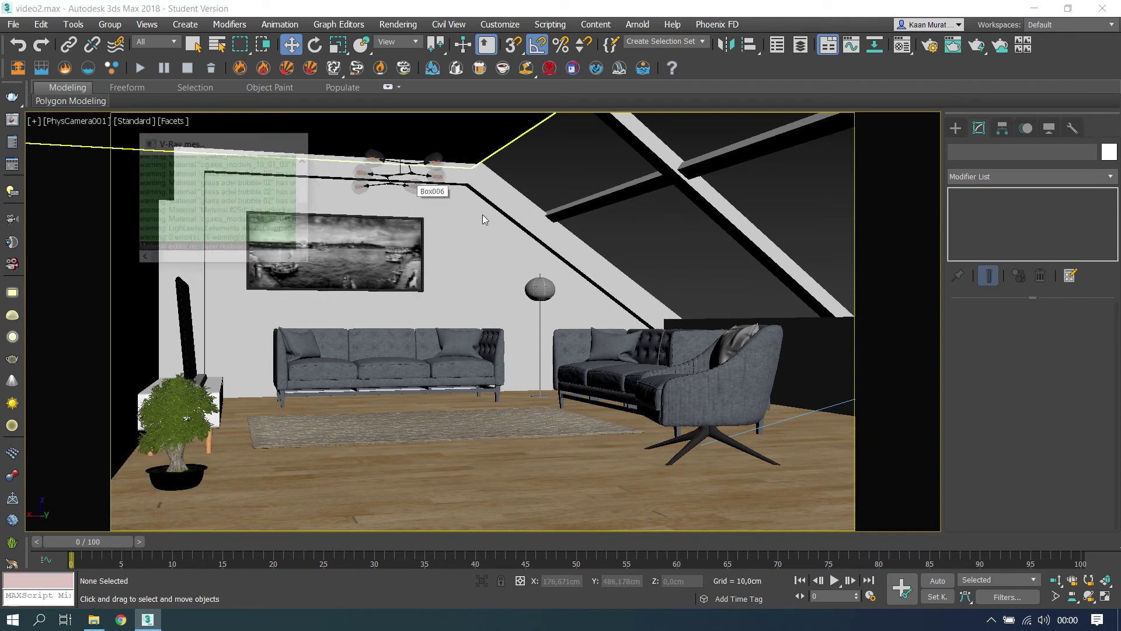
- Orbit a free perspective view outside the room and render it
key("p")
middle_click_drag(670, 316, 403, 352, "alt")
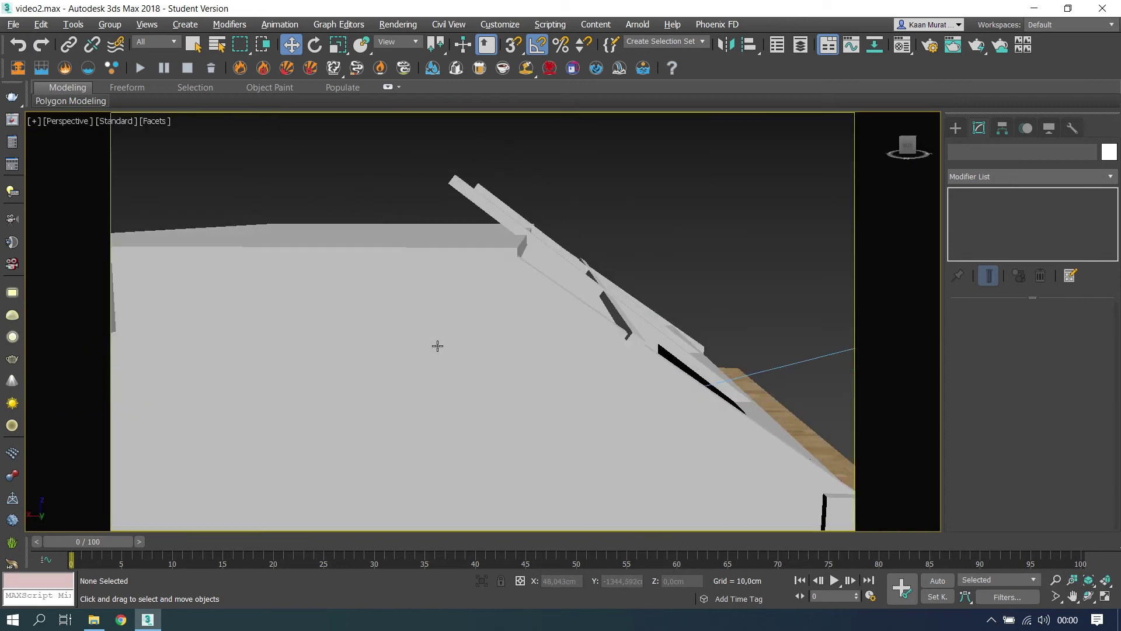
key("shift+q")
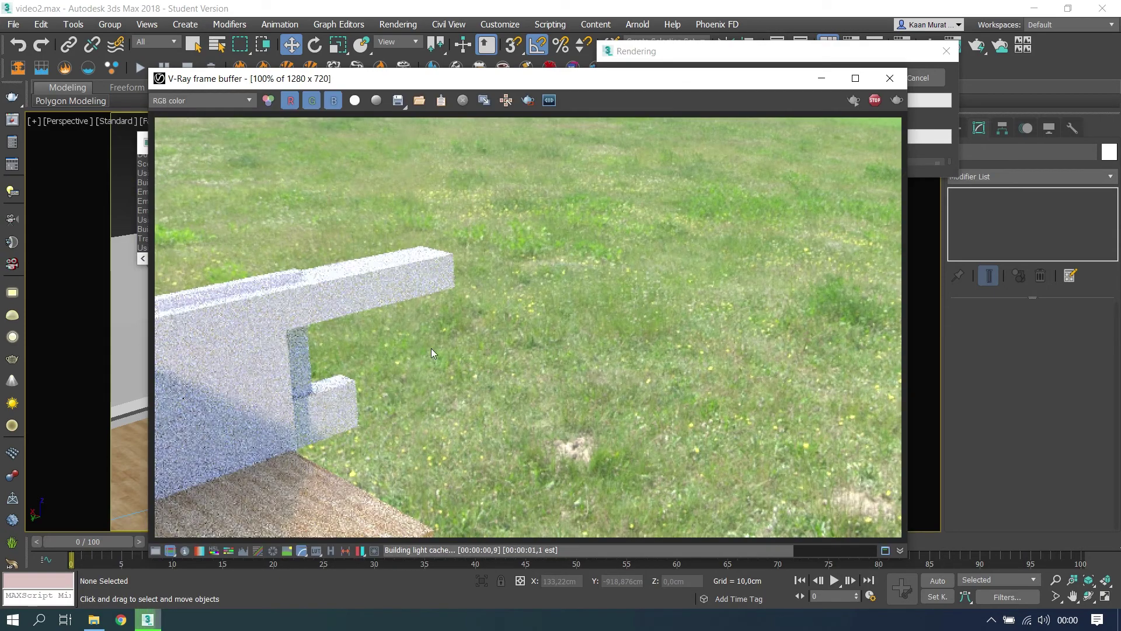
- Close the V-Ray frame buffer window
left_click(889, 80)
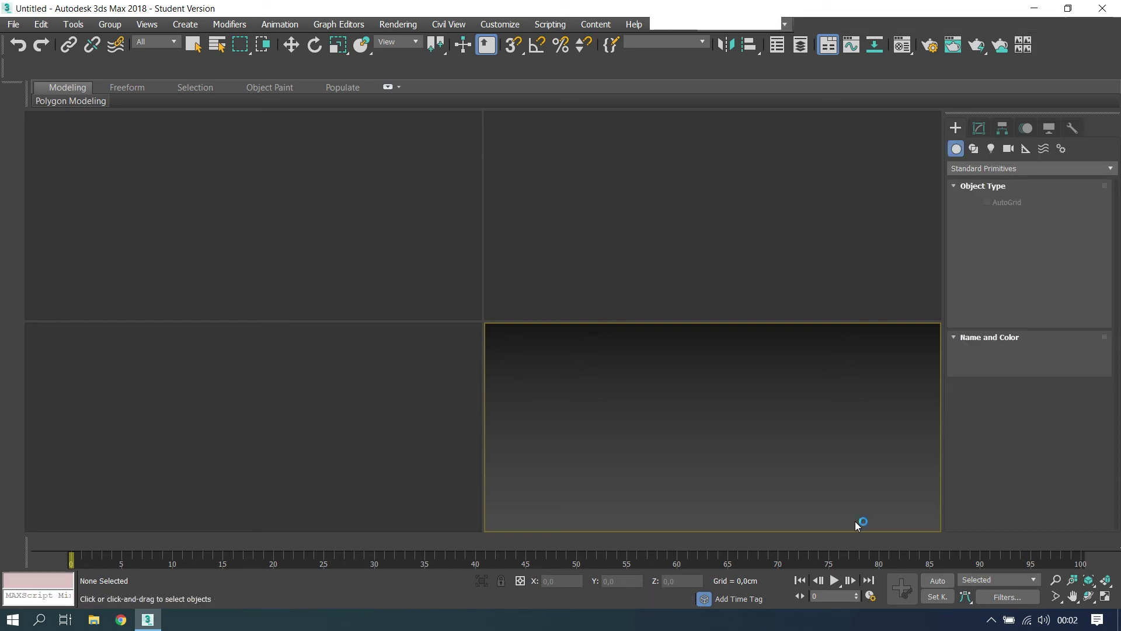
- Dismiss the MAXScript error, close the script editor, and open video2.max
key("Return")
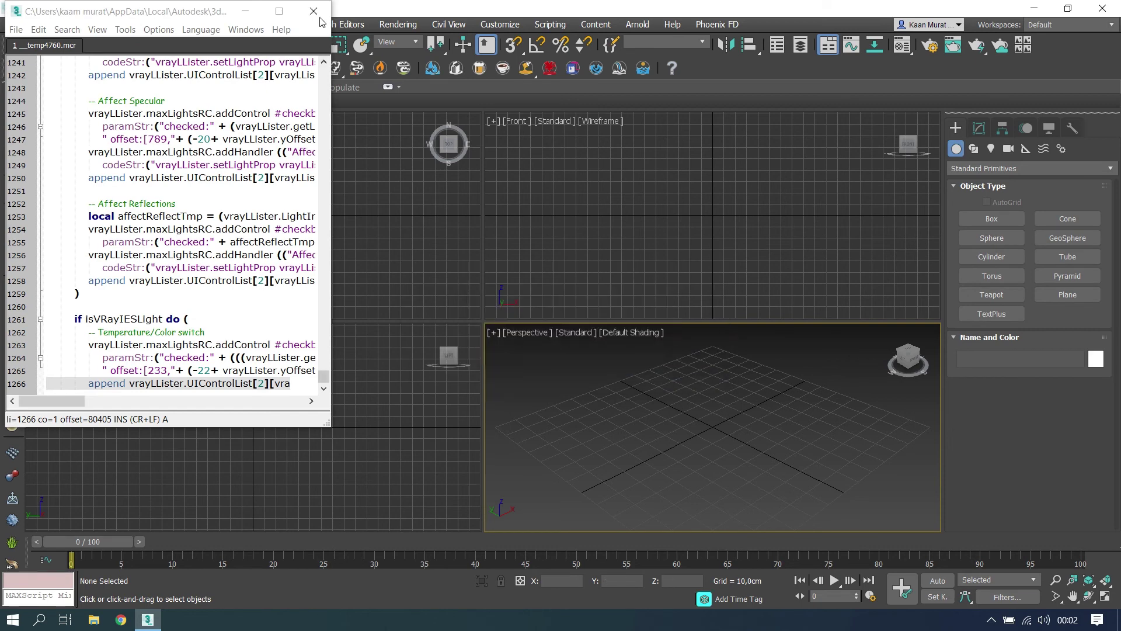
left_click(12, 24)
left_click(69, 74)
left_click(146, 131)
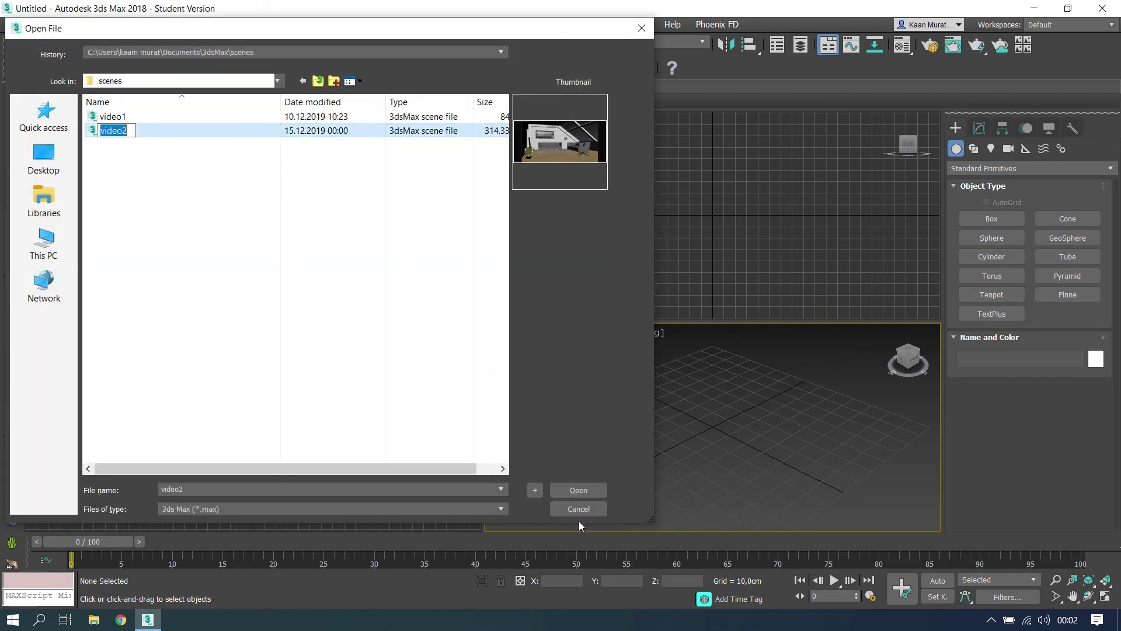
left_click(575, 490)
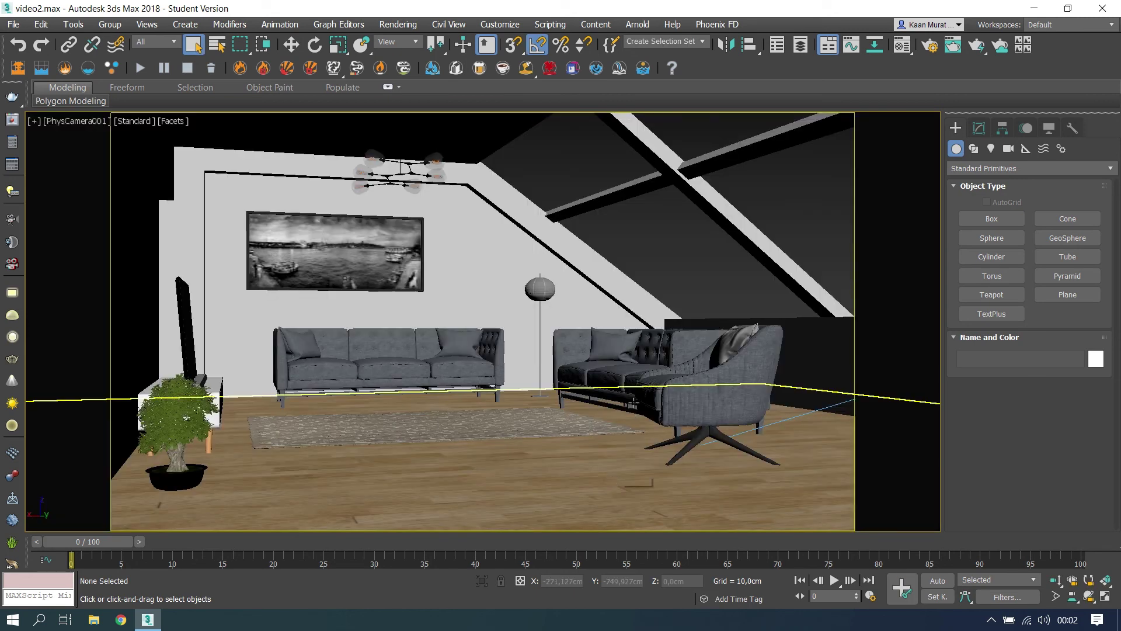
- Render the camera view, stop it, and move the render window aside
key("shift+q")
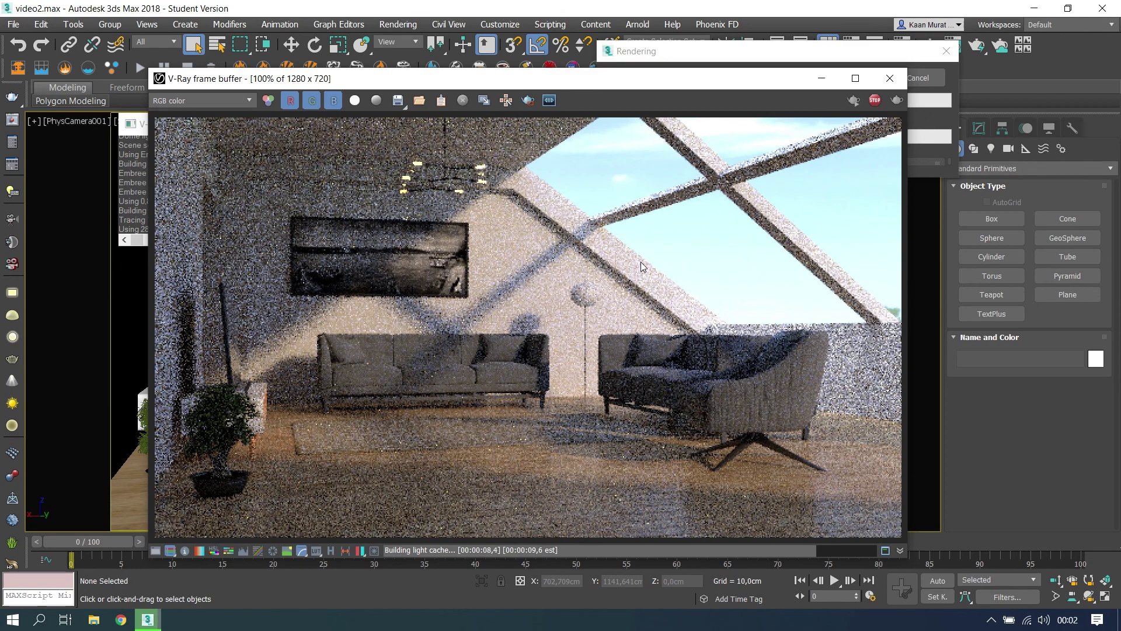
left_click(874, 101)
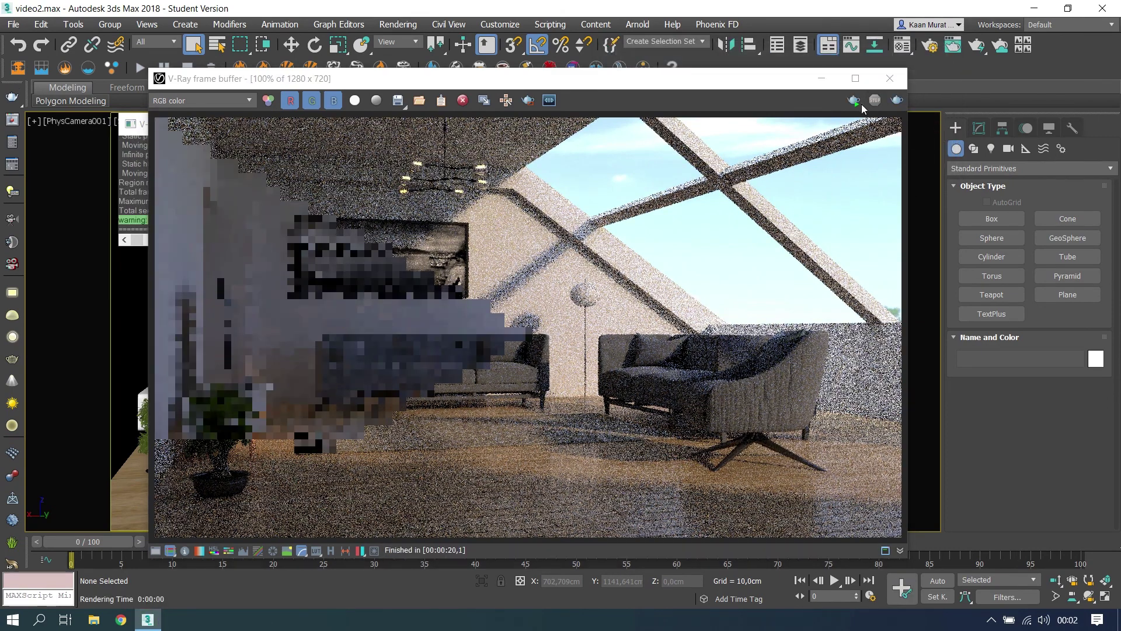
left_click_drag(760, 78, 515, 93)
- Slide the armchair slightly right along X and re-render until the image is clean
left_click(739, 398)
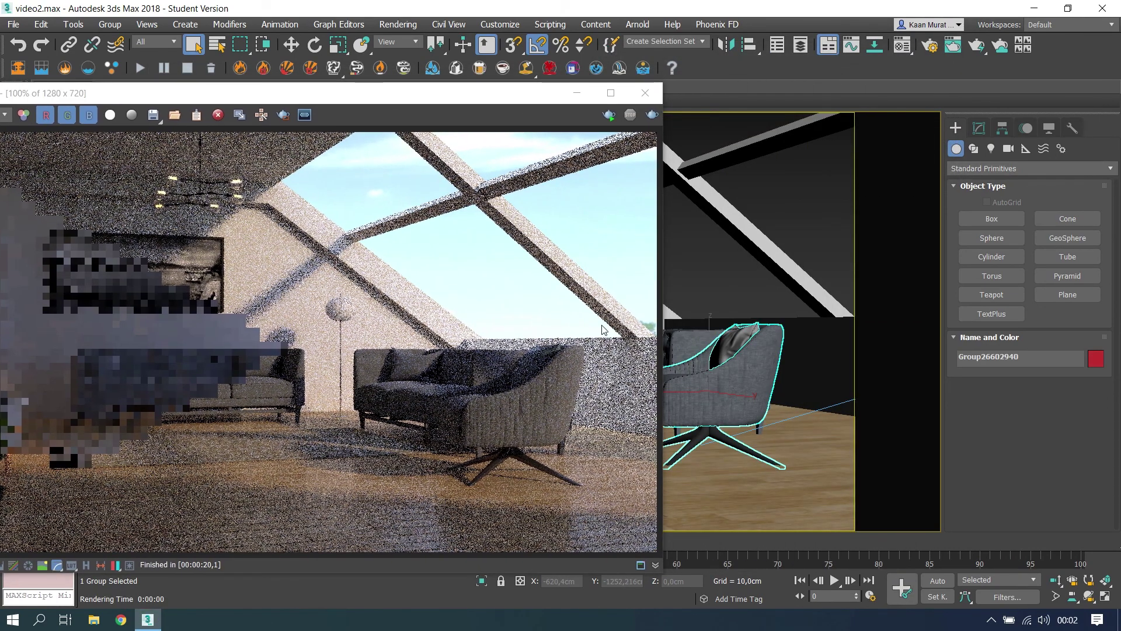
key("F9")
key("w")
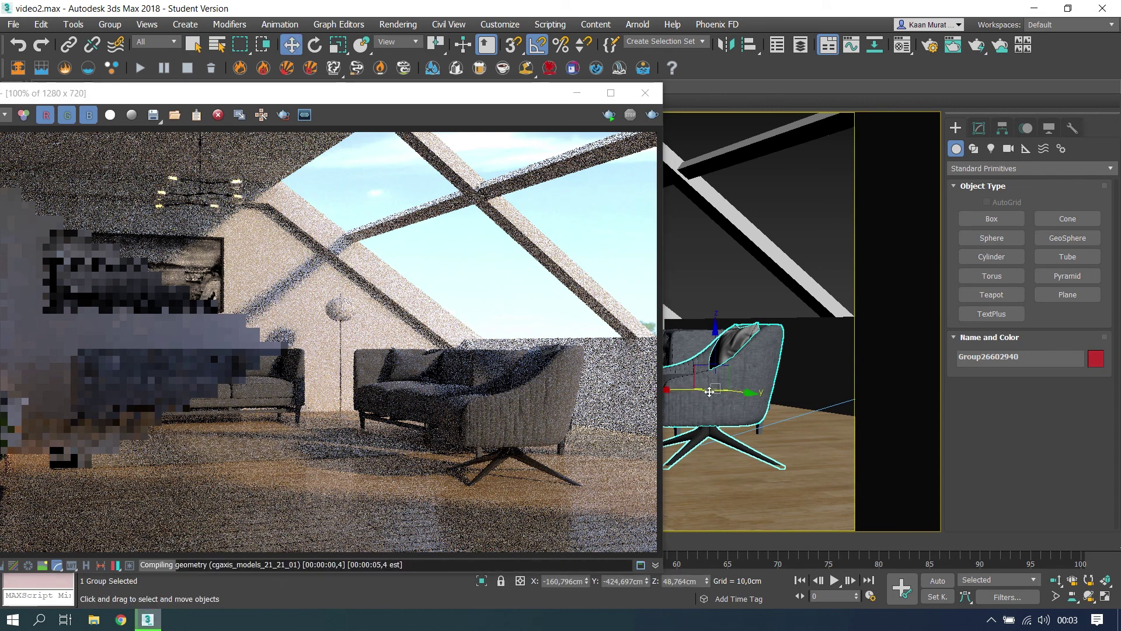
left_click_drag(685, 392, 799, 401)
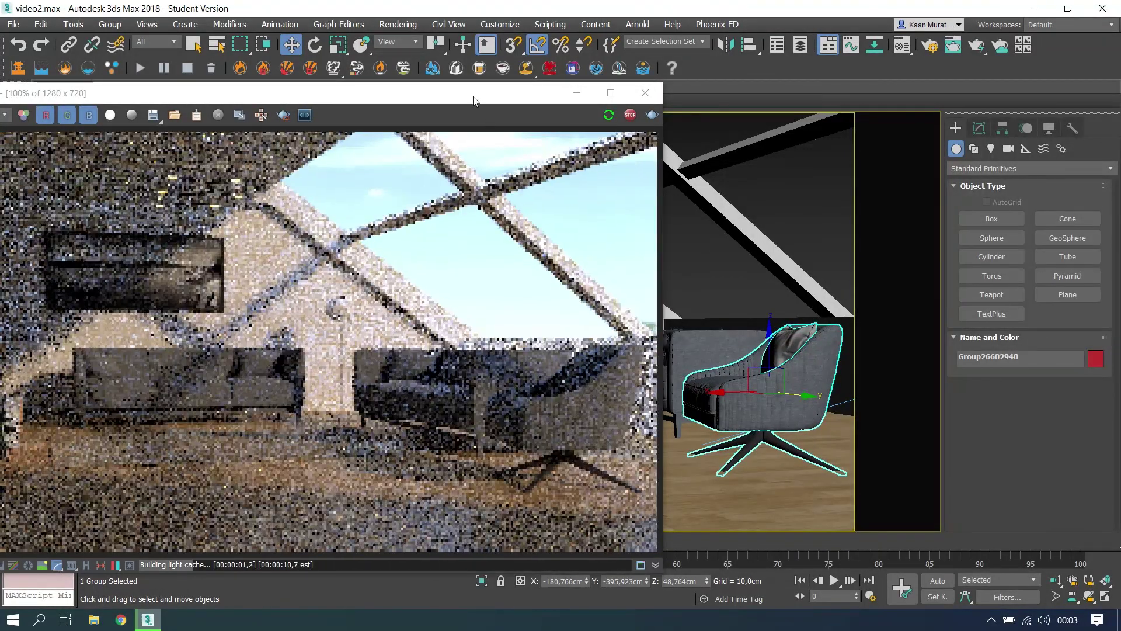
left_click_drag(474, 99, 594, 82)
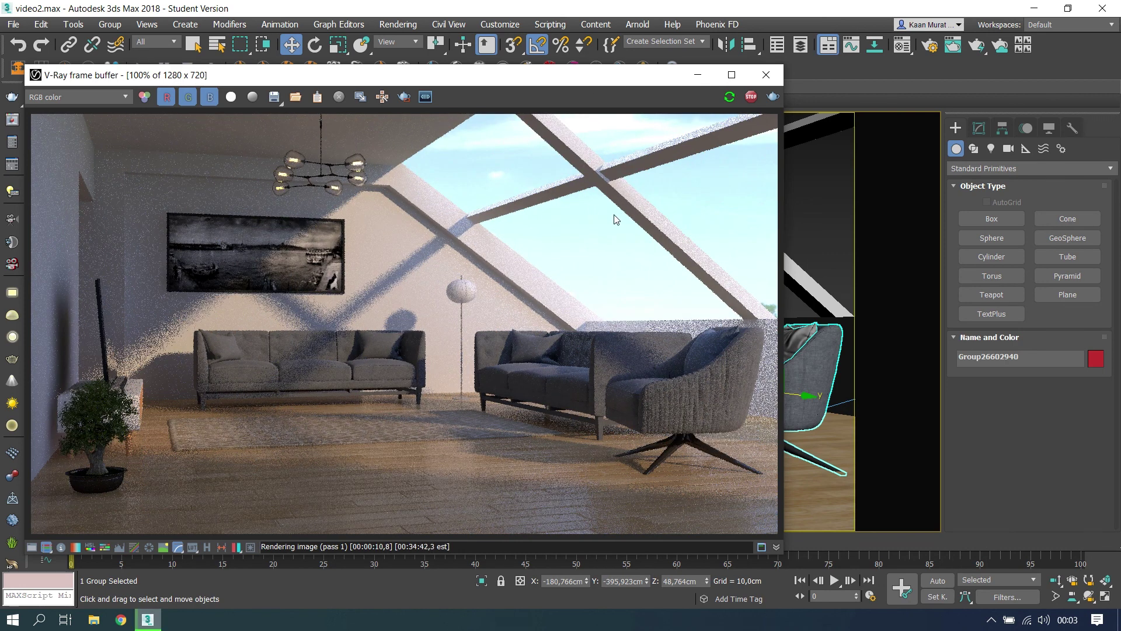
left_click(751, 97)
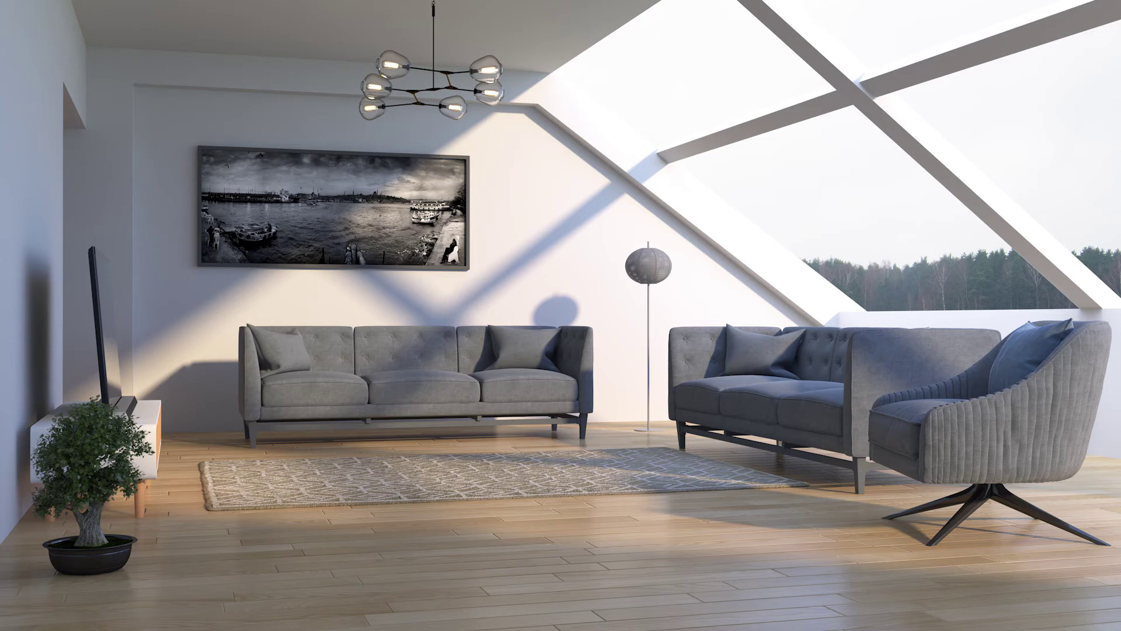